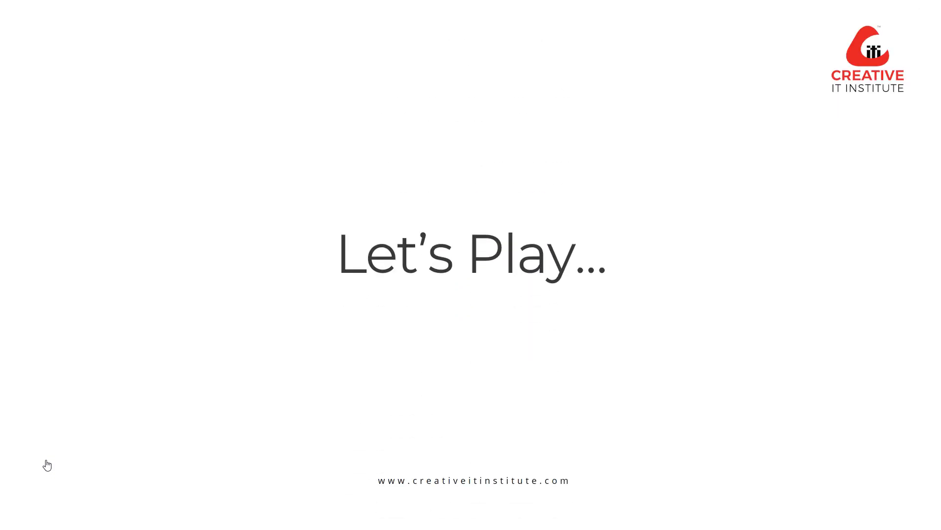
Leave the slideshow, switch to Photoshop and save the food banner over the existing Food-Social-Media-Banner-17 PSD file
key(Escape)
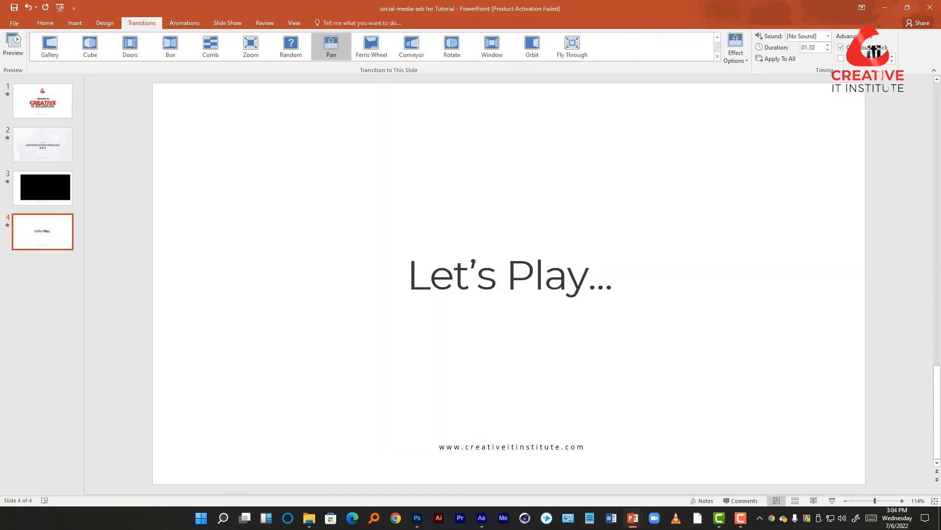
click(417, 517)
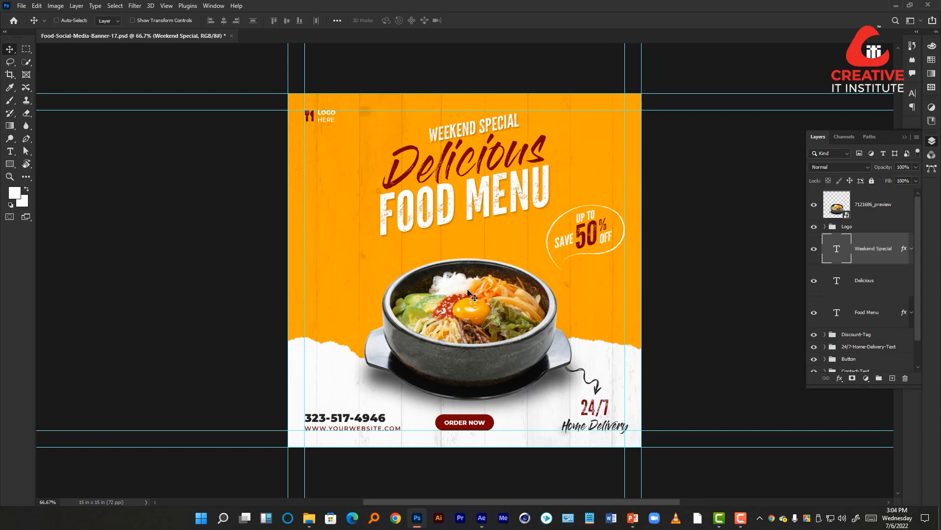
click(21, 5)
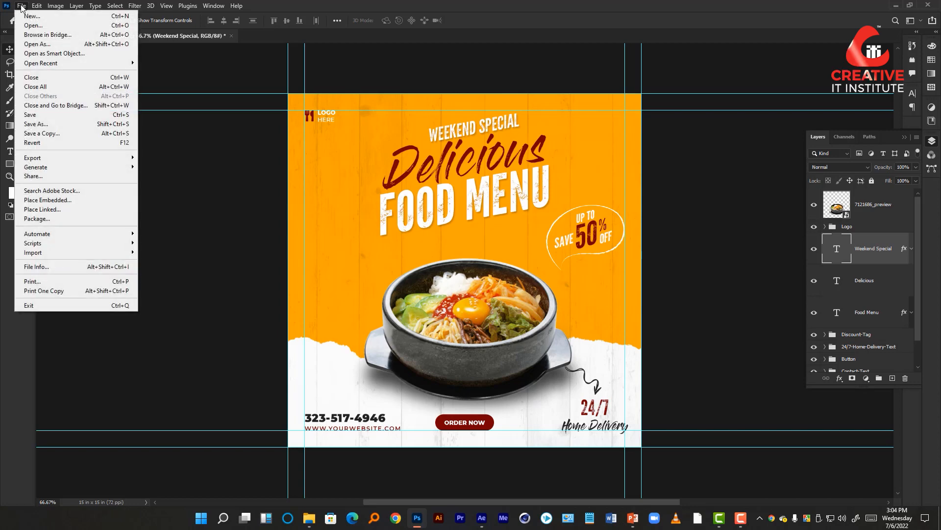
click(53, 125)
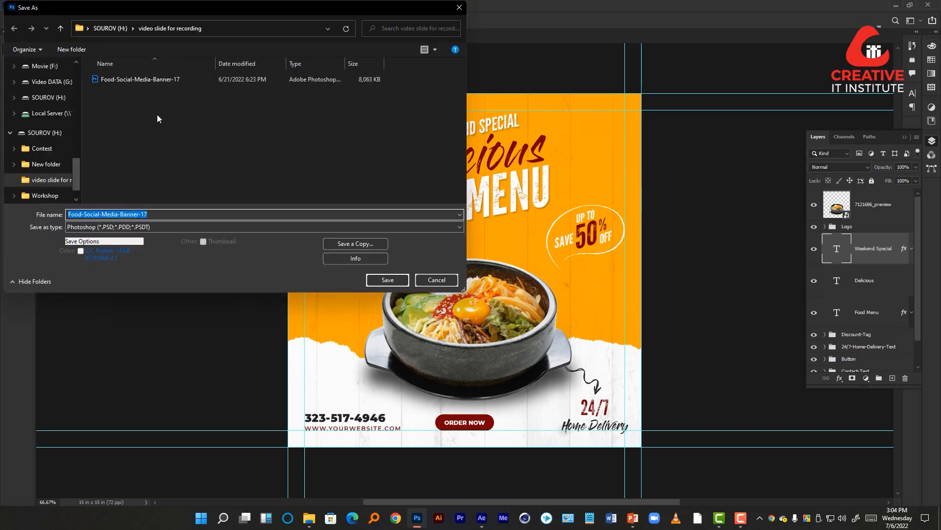
click(387, 280)
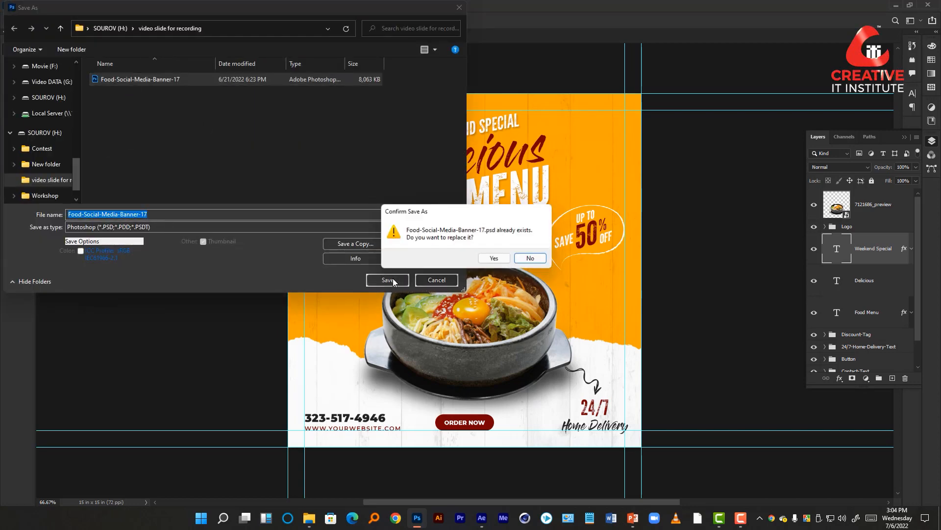
click(491, 258)
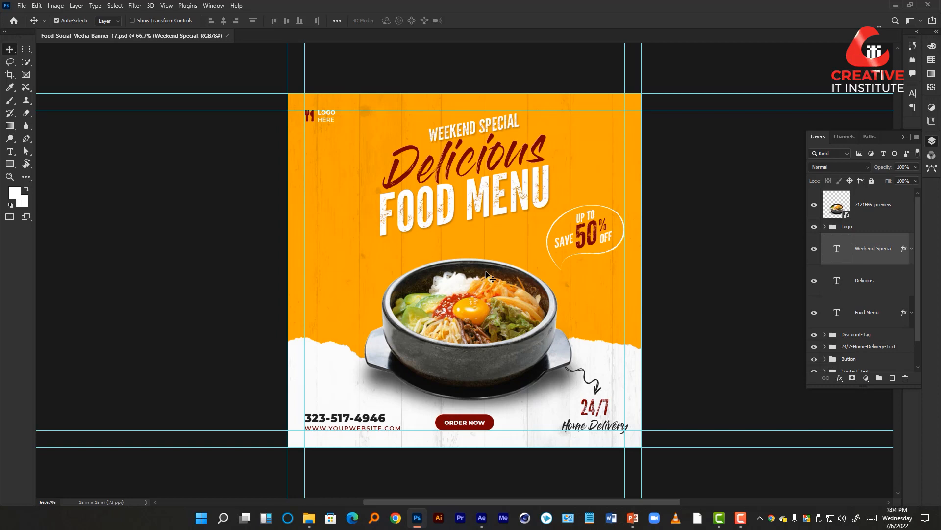
Switch to After Effects and start a new project
click(487, 515)
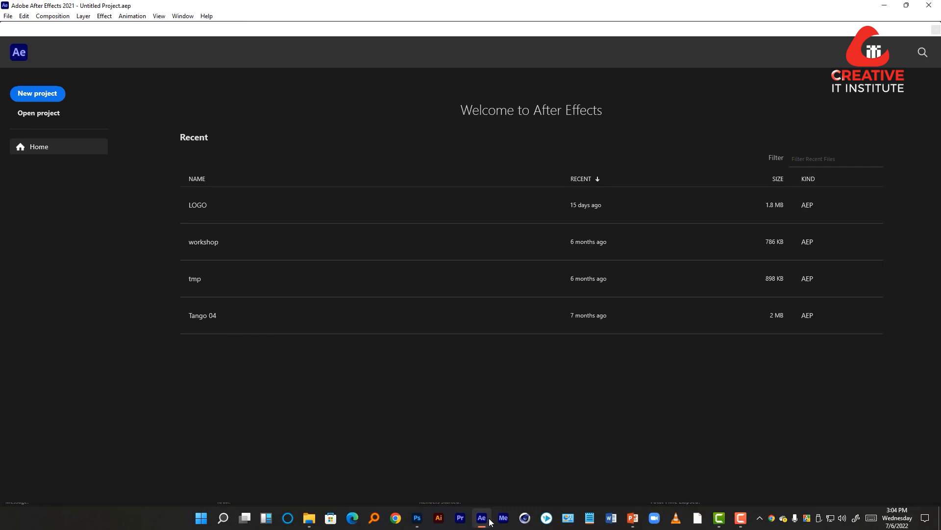
click(42, 95)
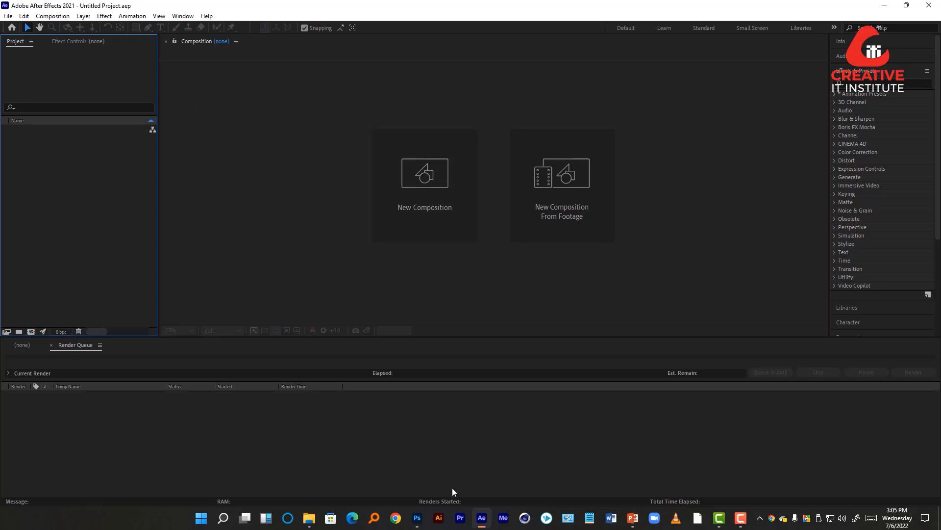
click(417, 517)
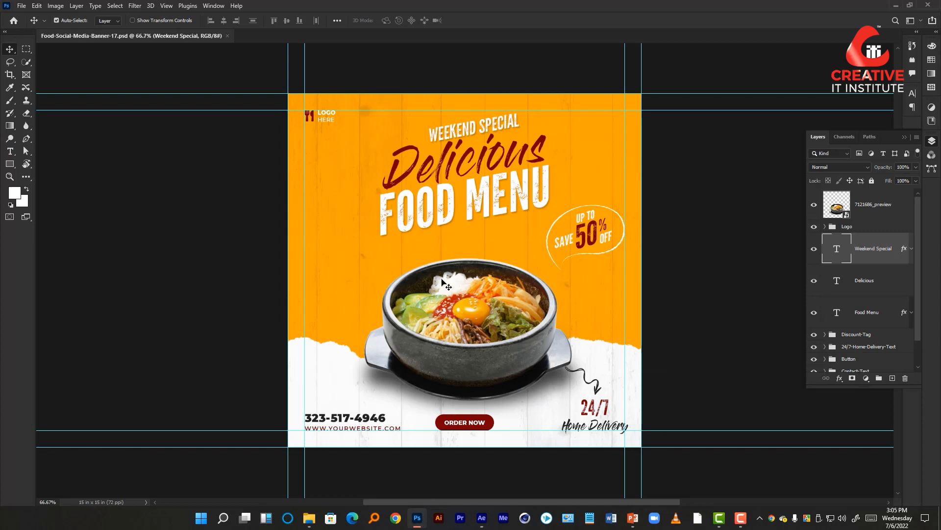
key(alt+Tab)
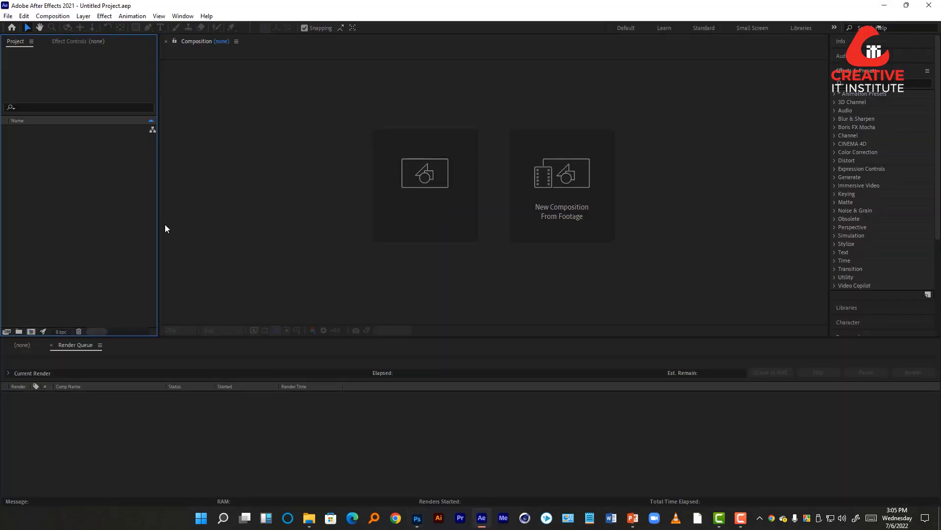
Start a file import and browse to the "video slide for recording" folder on the H: drive
double_click(88, 226)
scroll(22, 166, up, 2)
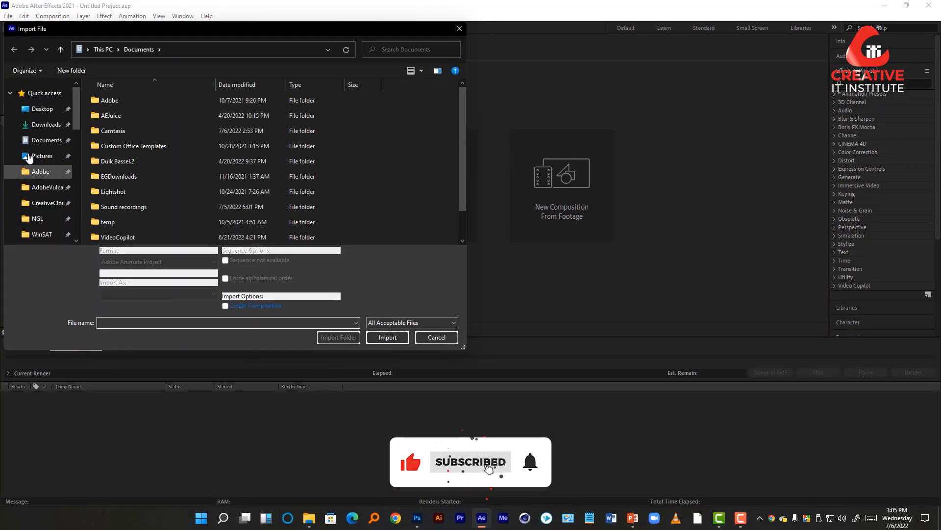
click(41, 109)
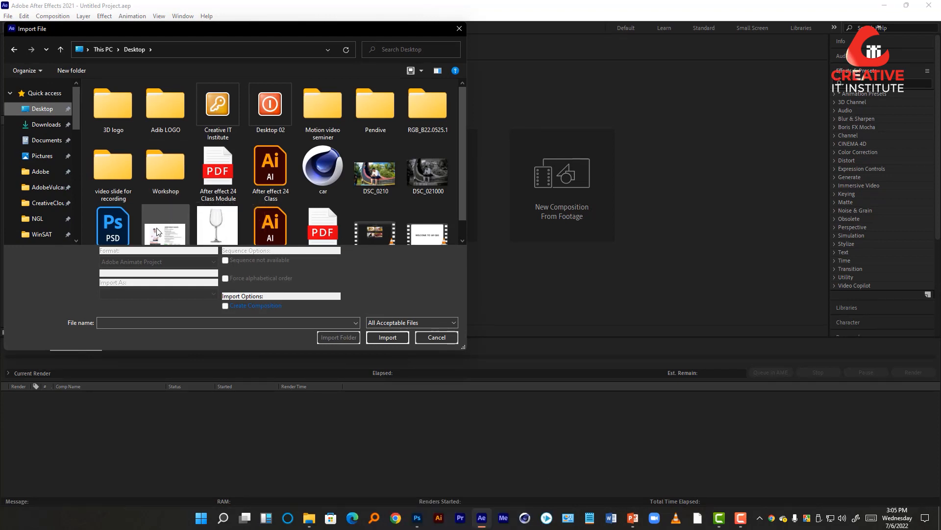
scroll(25, 158, down, 5)
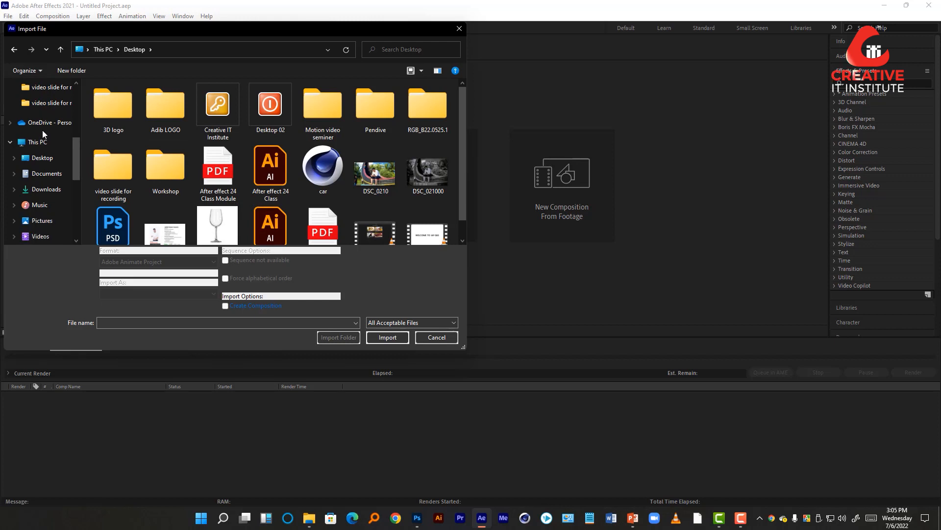
scroll(44, 147, down, 3)
click(51, 227)
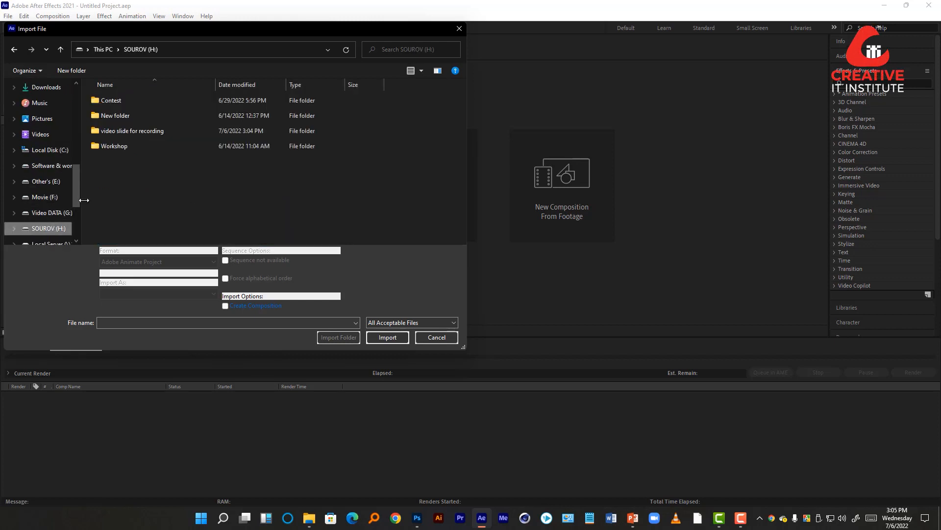
double_click(123, 130)
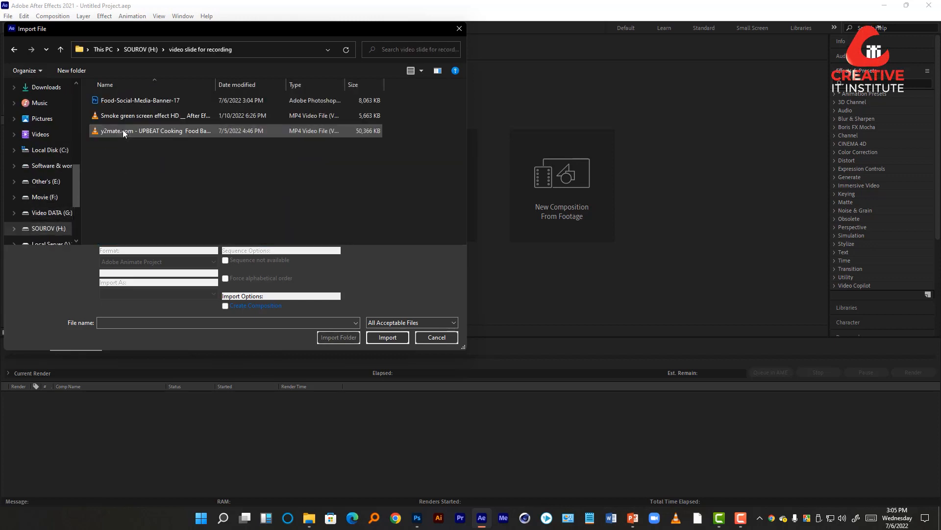
Import Food-Social-Media-Banner-17 as Composition - Retain Layer Sizes with editable layer styles
click(121, 103)
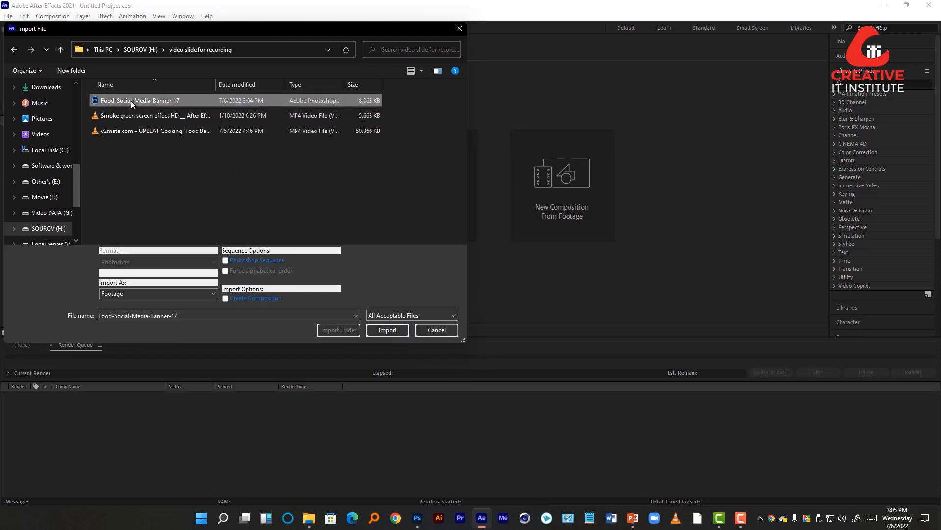
click(120, 102)
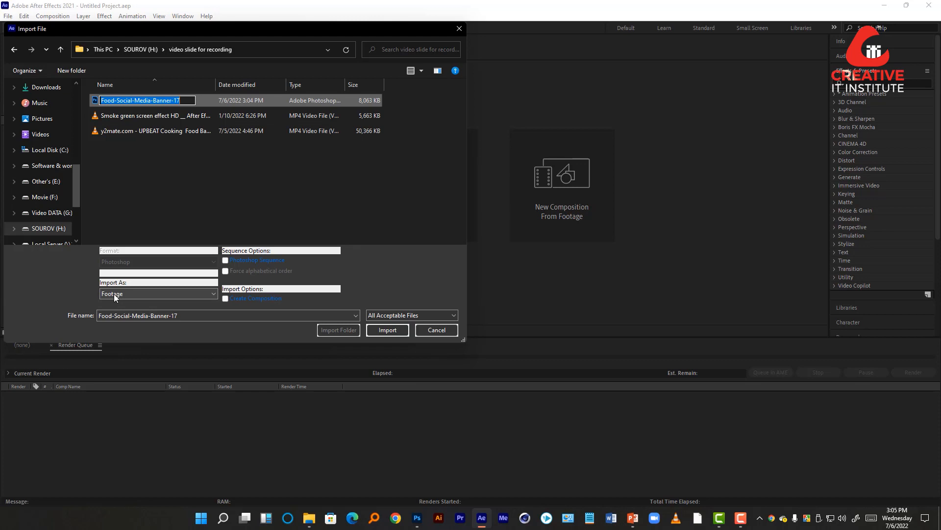
click(142, 296)
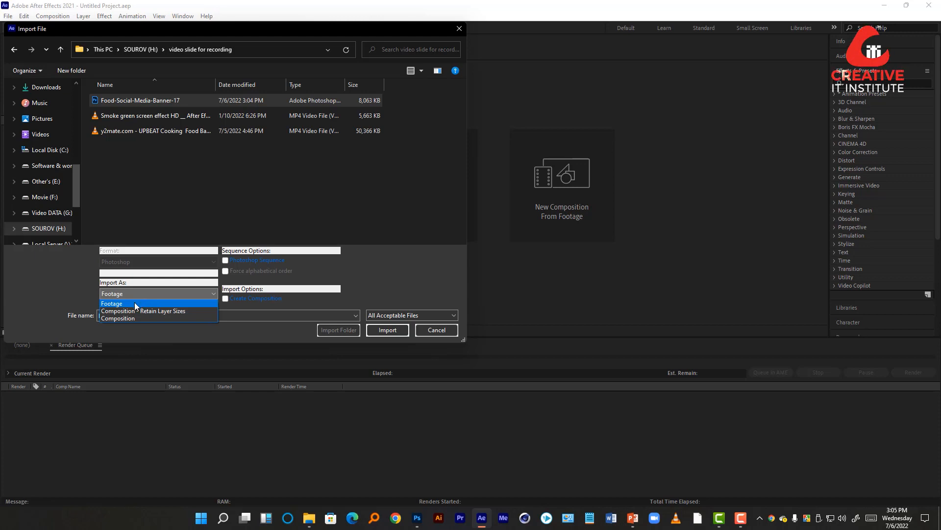
click(173, 311)
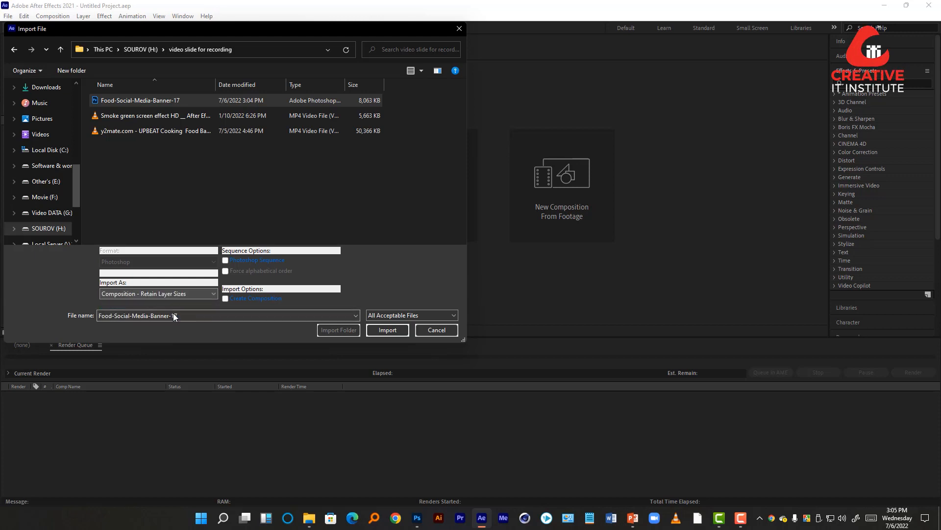
click(388, 331)
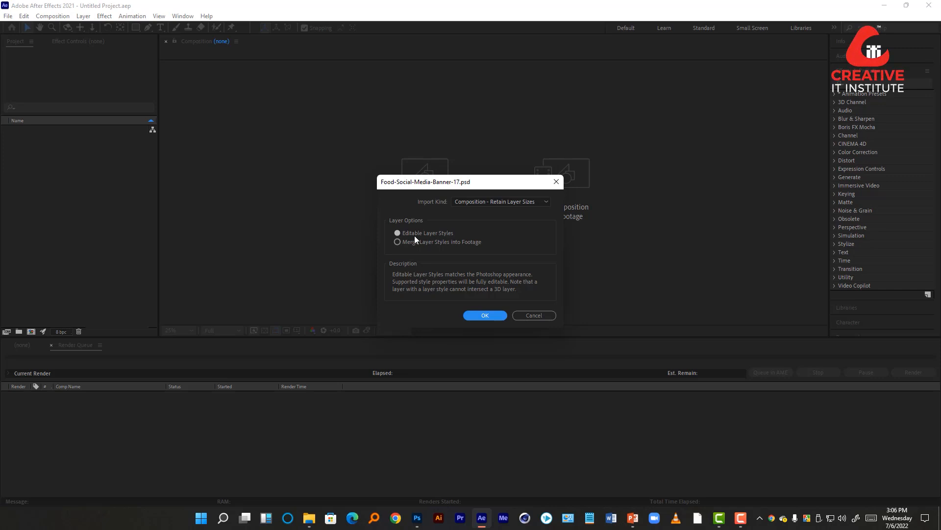
click(481, 314)
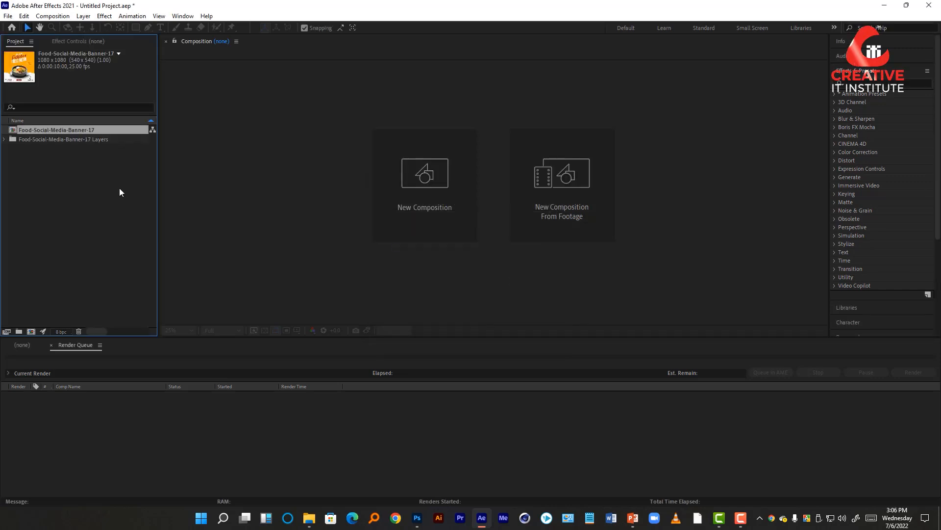
Open the imported Food-Social-Media-Banner-17 composition at 50% magnification
double_click(14, 131)
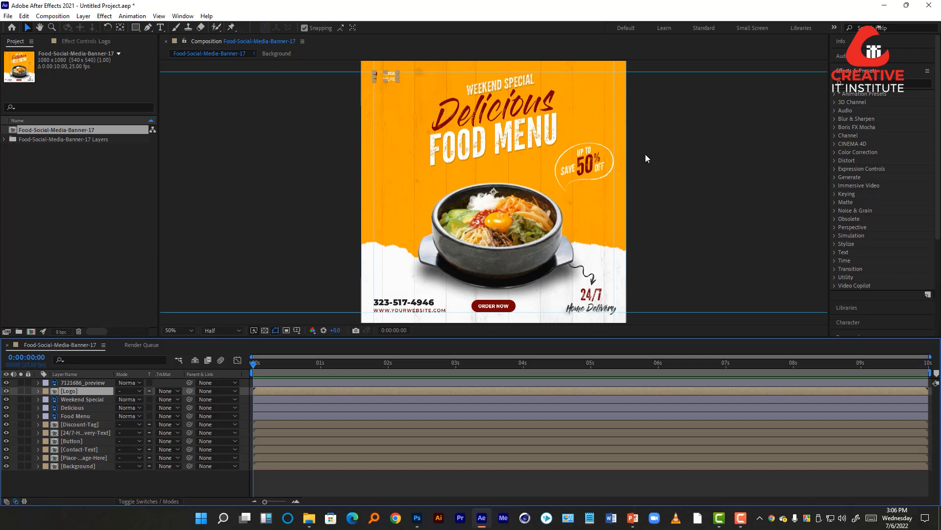
key(comma)
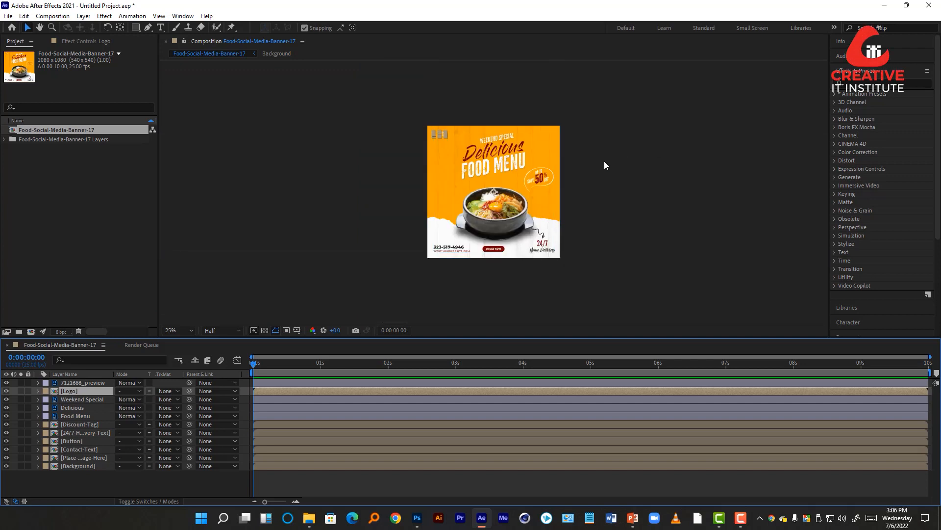
key(period)
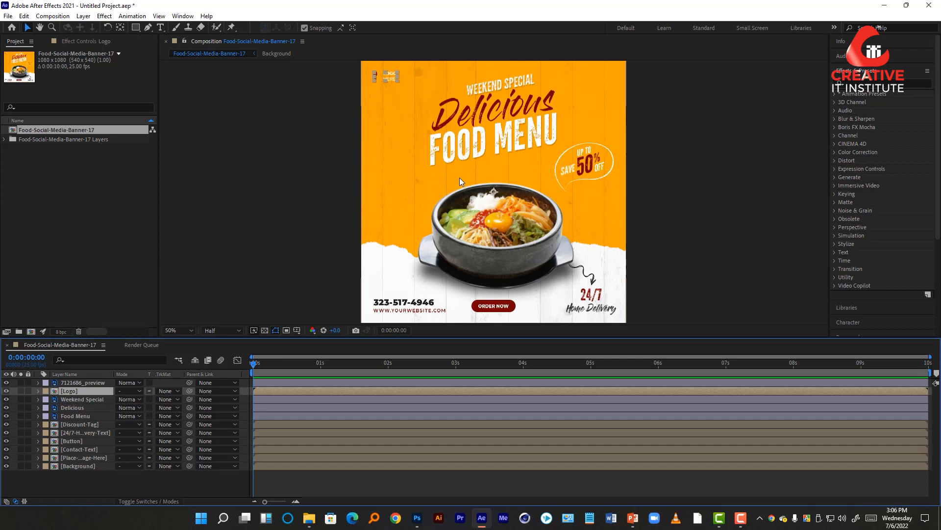
Check what the 7121686_preview layer shows by hiding and reshowing it, and rename it Foot
click(74, 383)
click(74, 391)
click(74, 382)
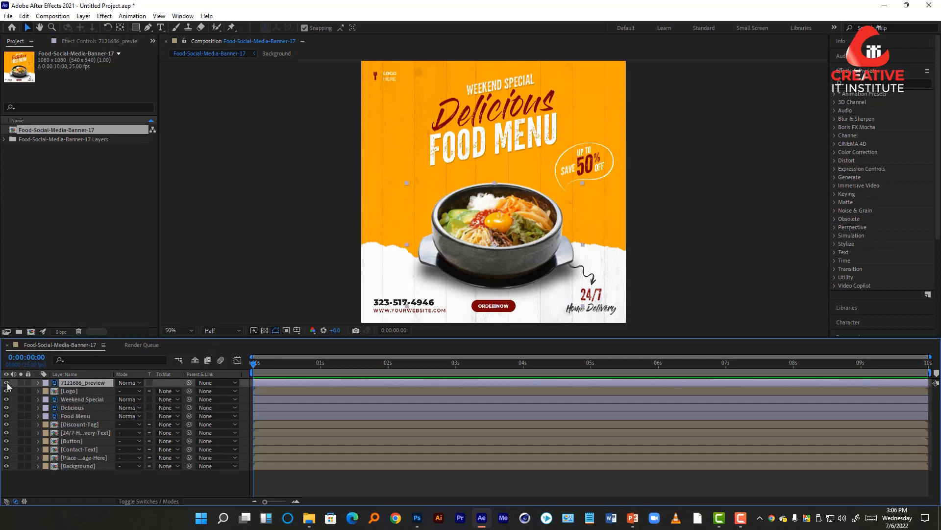
click(6, 382)
click(6, 383)
click(6, 383)
click(6, 383)
key(Return)
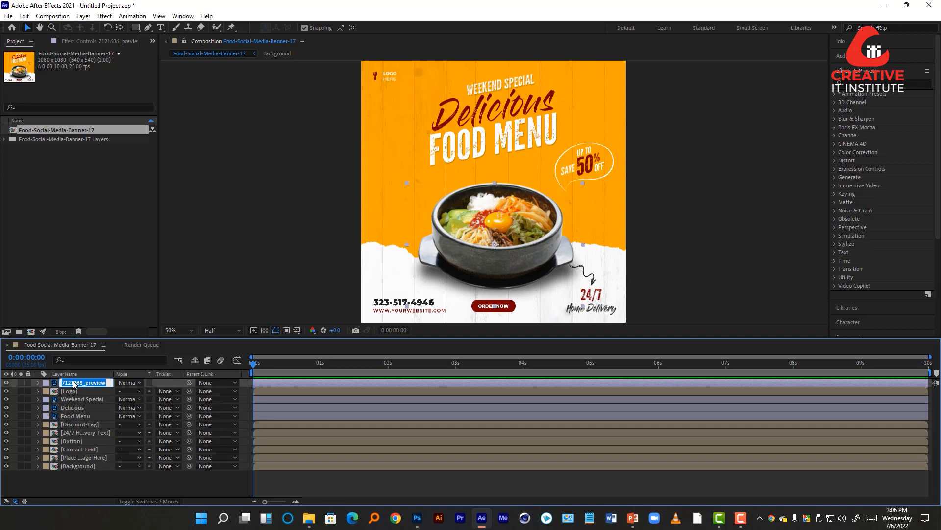
text(Foot)
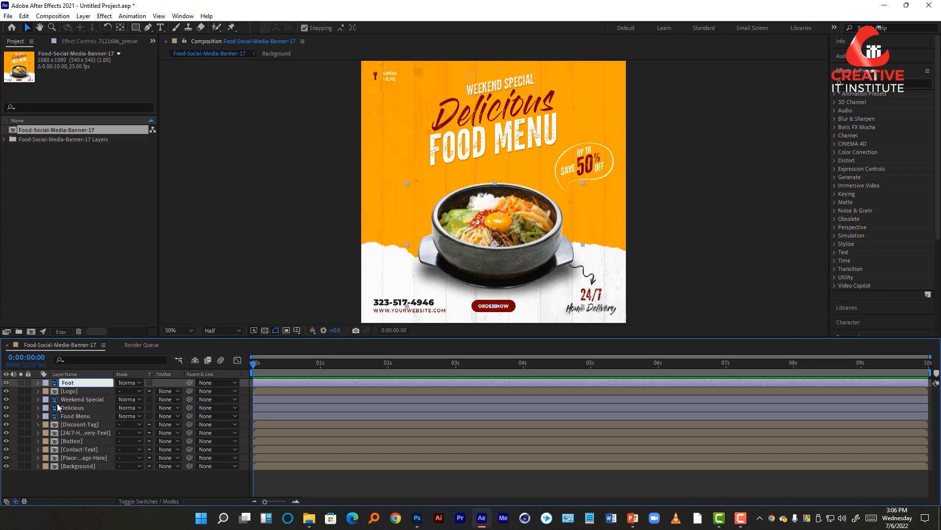
click(69, 390)
Identify the Weekend Special, Delicious and Food Menu layers by hiding and reshowing each one
click(70, 400)
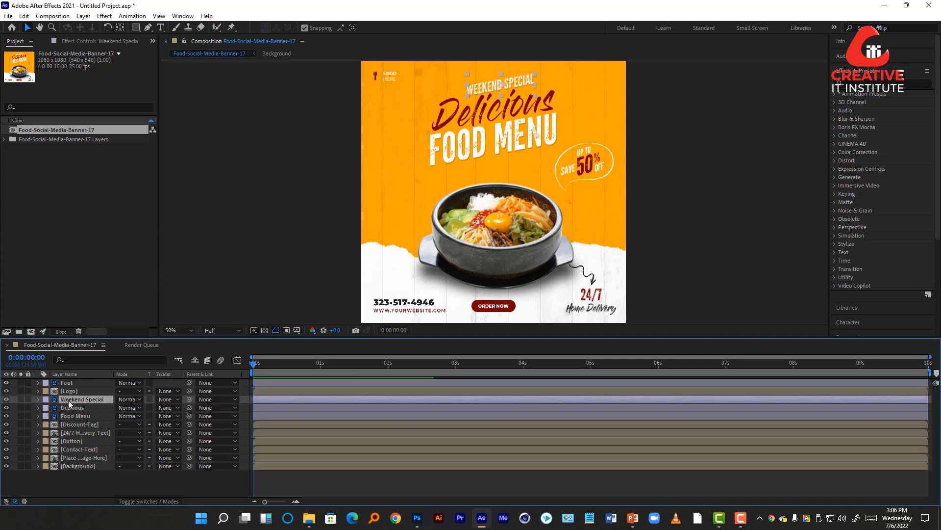
click(7, 399)
click(8, 400)
click(7, 408)
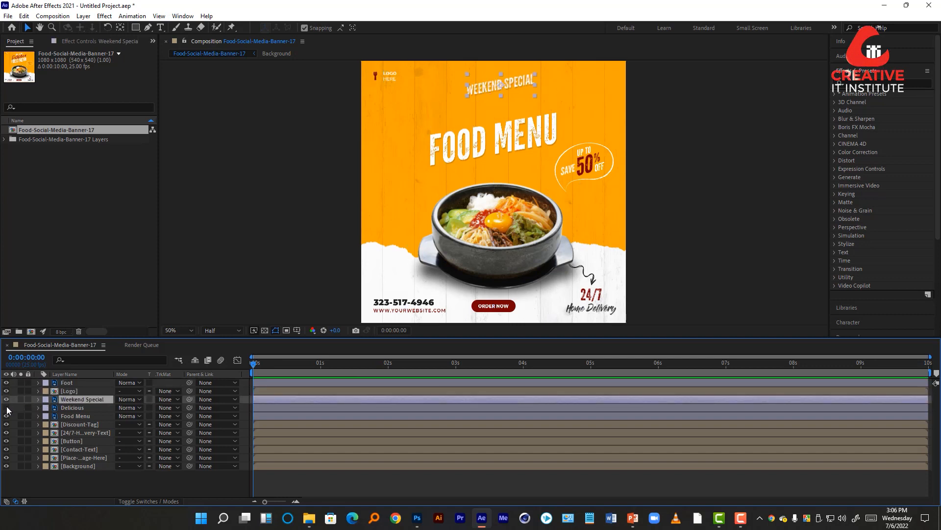
click(7, 407)
click(7, 416)
click(7, 416)
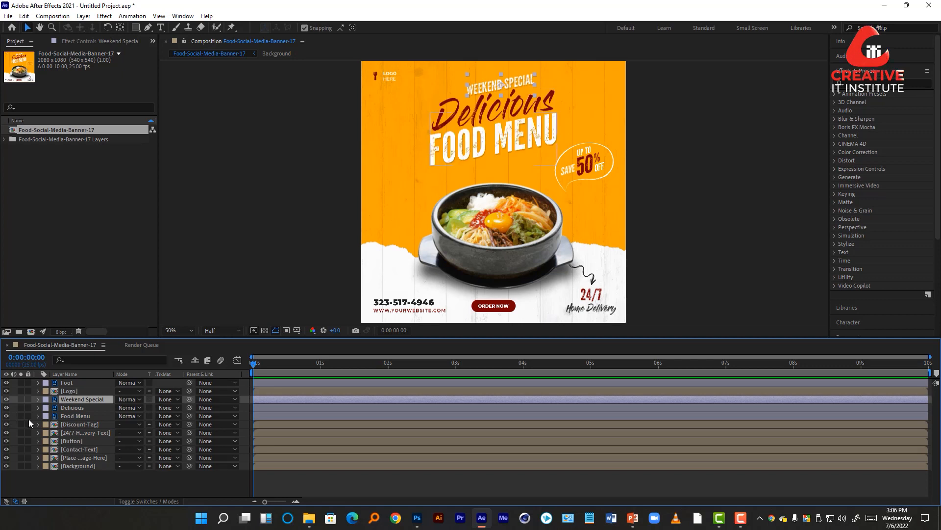
Convert the Weekend Special, Delicious and Food Menu layers to editable text
click(71, 416)
click(70, 410)
click(75, 398)
click(75, 407)
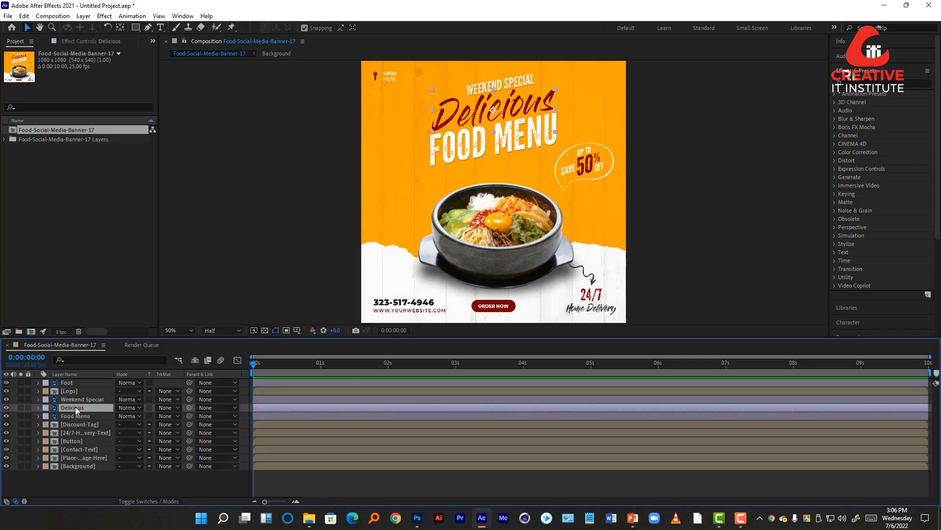
click(74, 415)
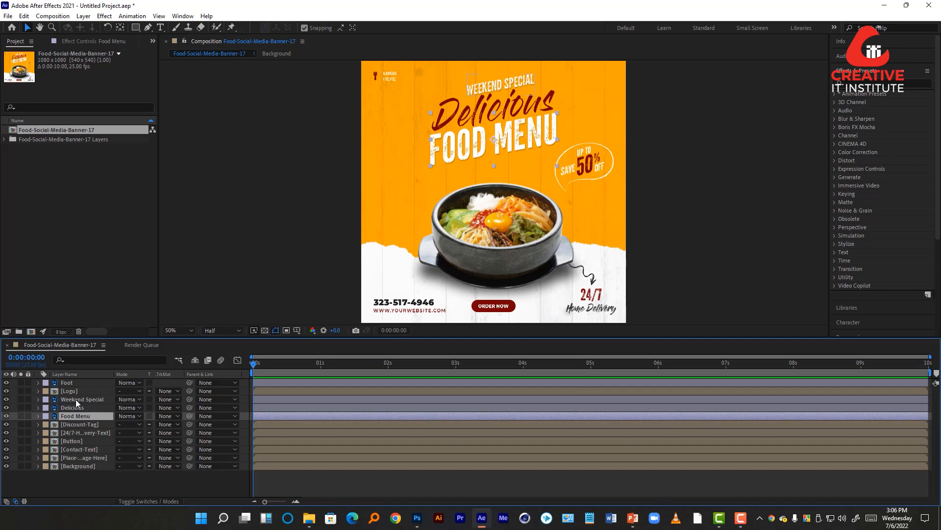
shift+click(69, 398)
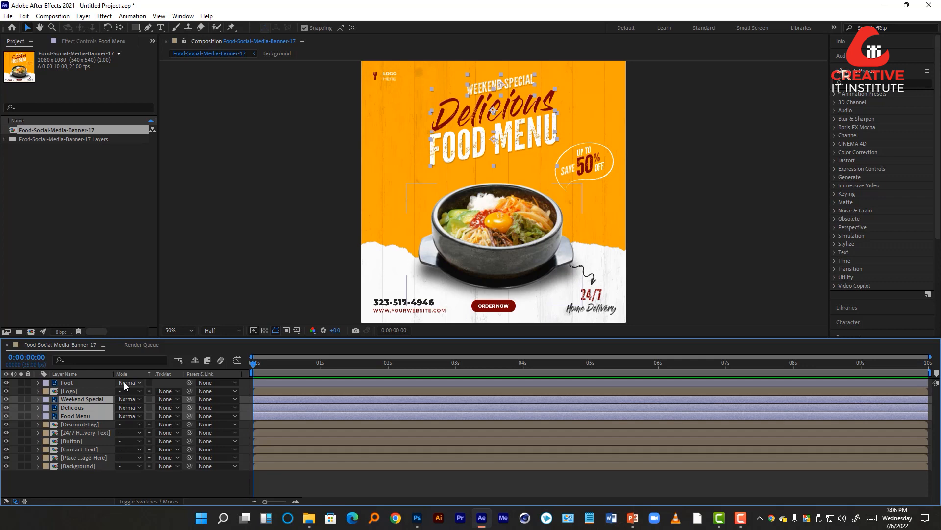
right_click(88, 403)
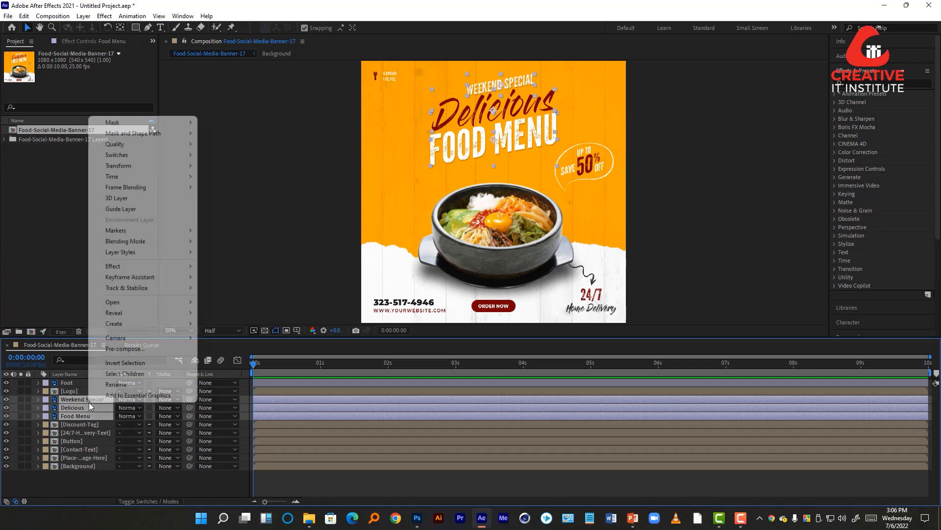
mouse_move(128, 324)
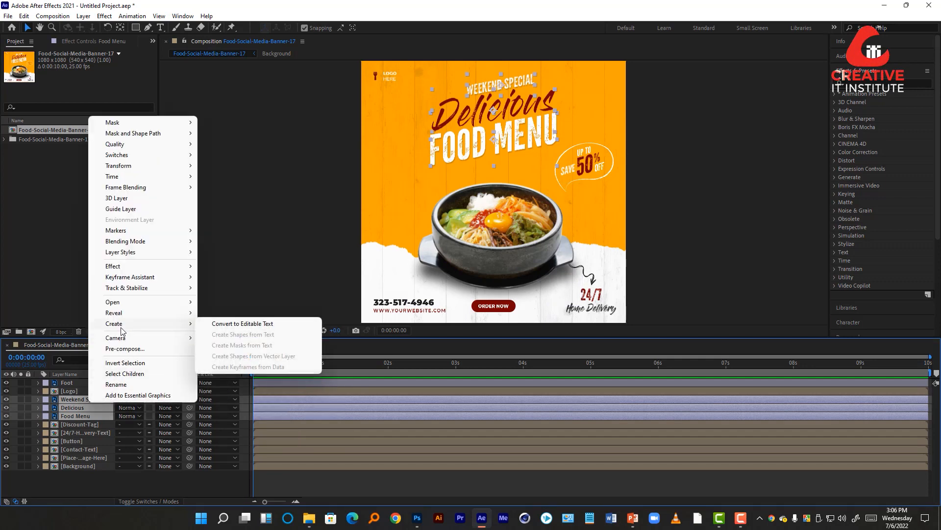
click(250, 325)
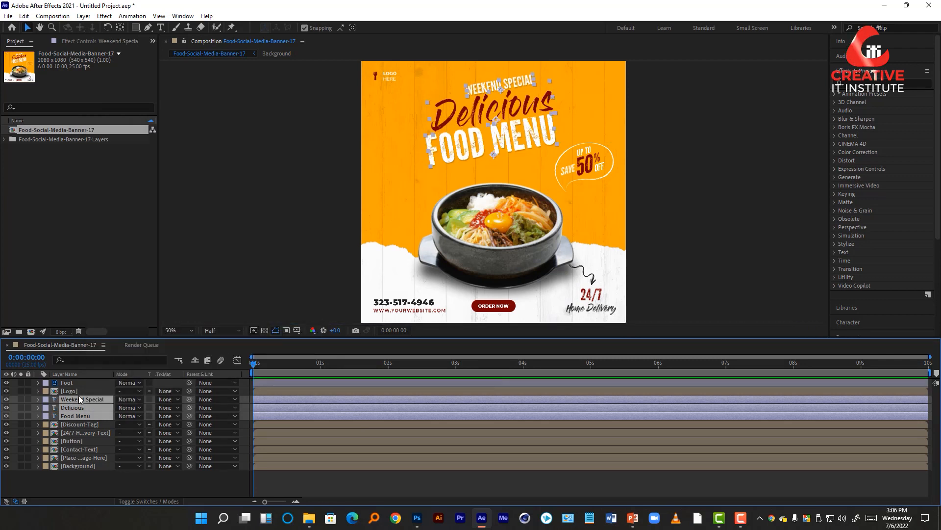
click(90, 481)
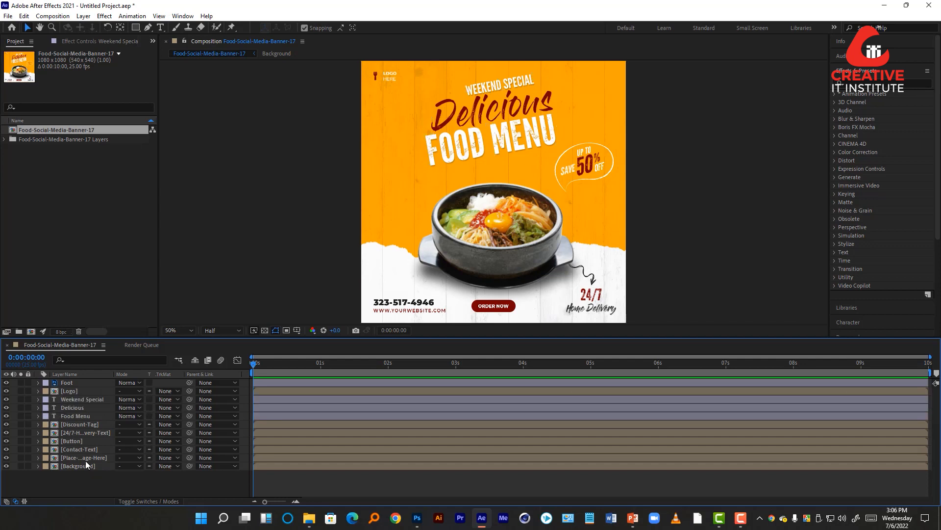
Examine which banner elements the layers from Discount-Tag down to Background contain, selecting each one and toggling visibility where needed
click(73, 424)
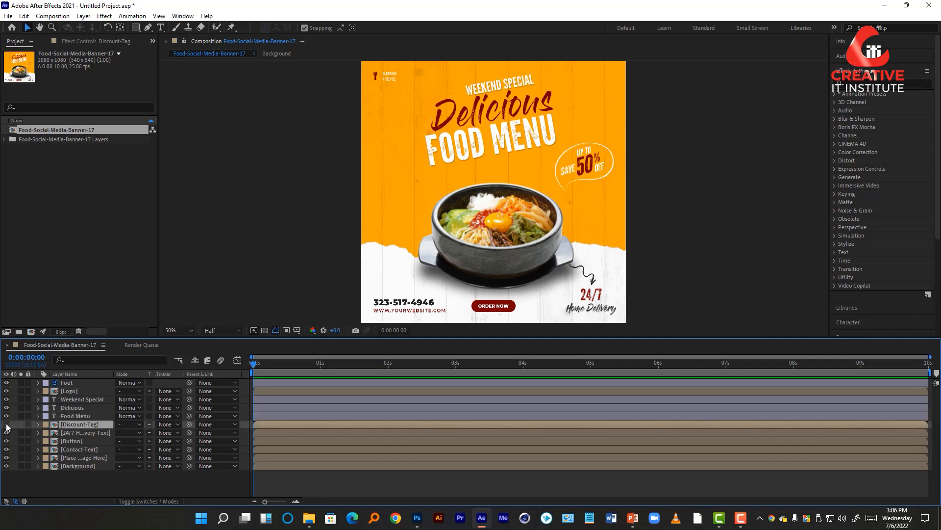
click(75, 432)
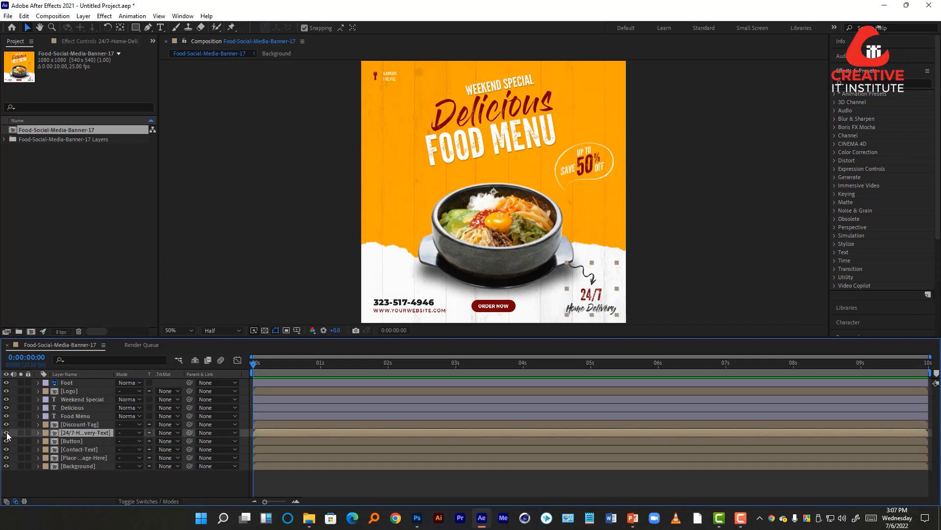
click(7, 432)
click(78, 441)
click(77, 449)
click(79, 457)
click(79, 466)
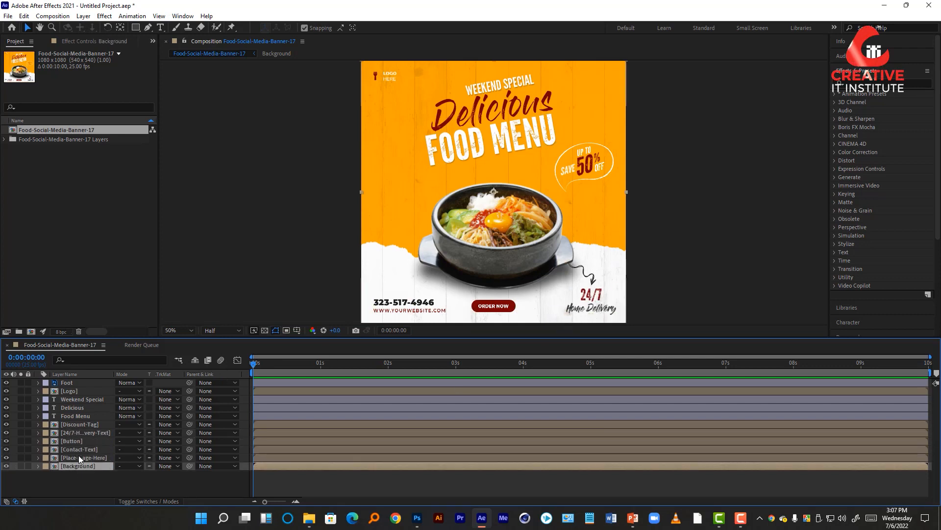
click(78, 457)
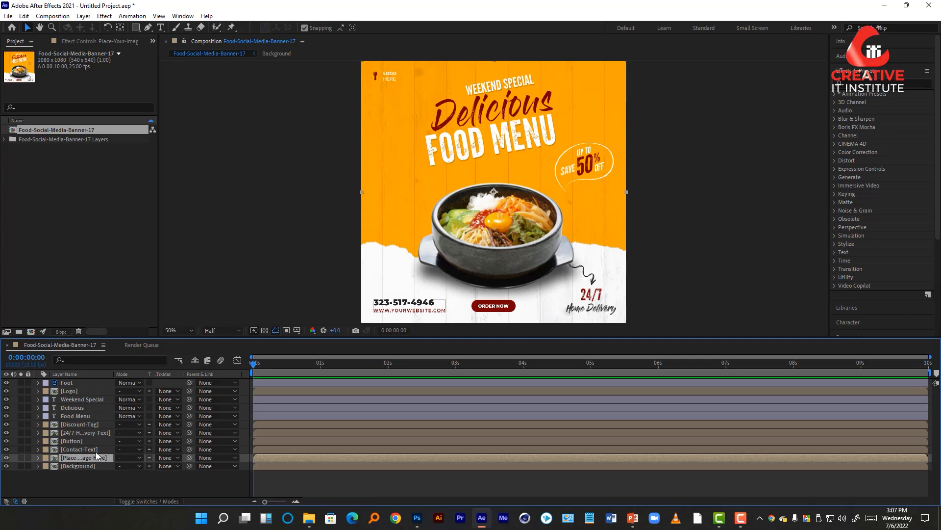
Move the Logo layer's anchor point onto the logo's centre with the Pan Behind tool
click(380, 78)
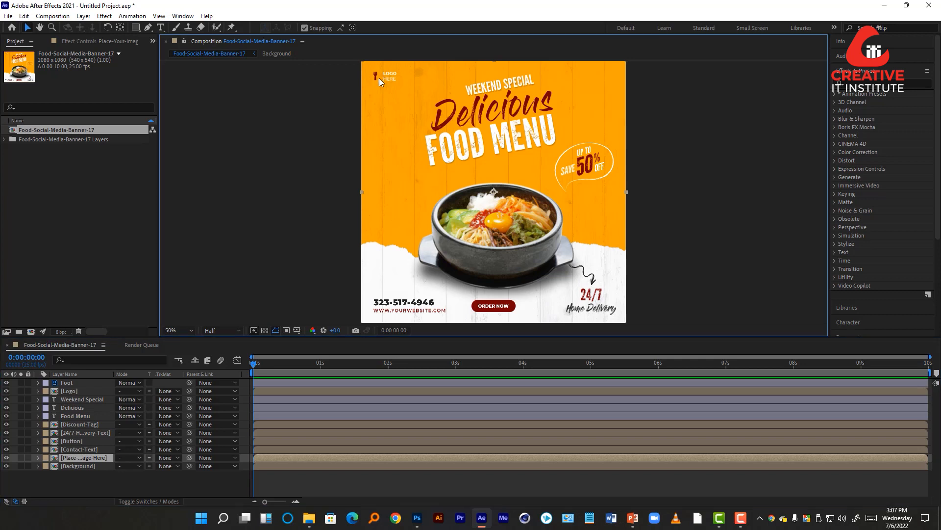
click(68, 391)
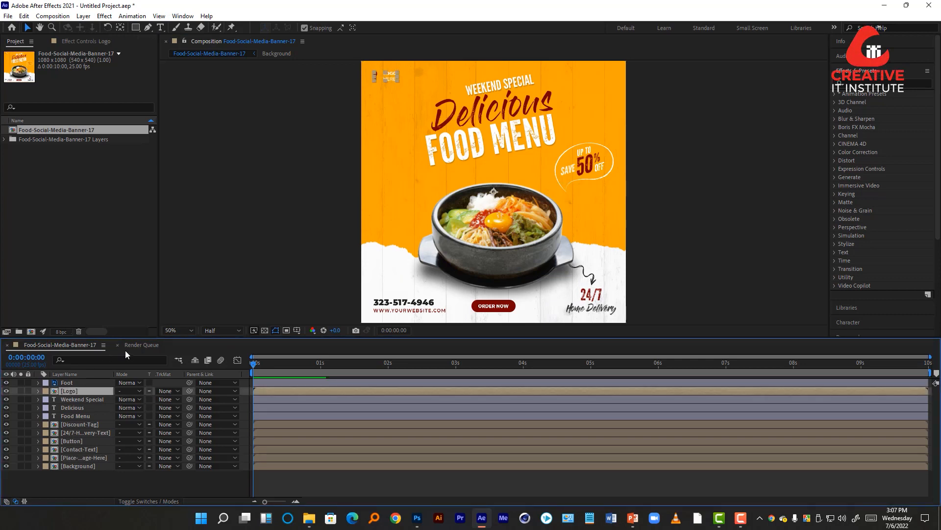
key(y)
drag(494, 191, 388, 76)
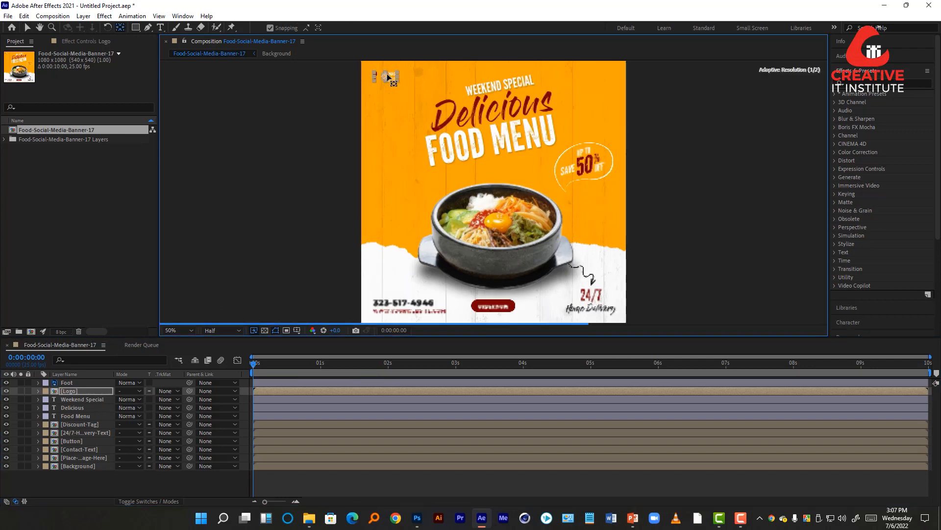
key(v)
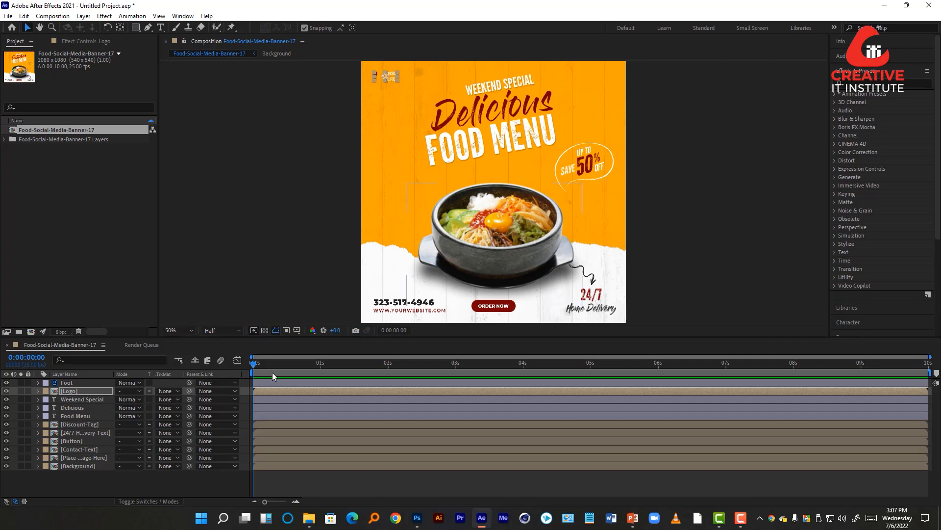
Add a 100% Scale keyframe to the Logo layer at 0:00:00:11
drag(255, 366, 279, 363)
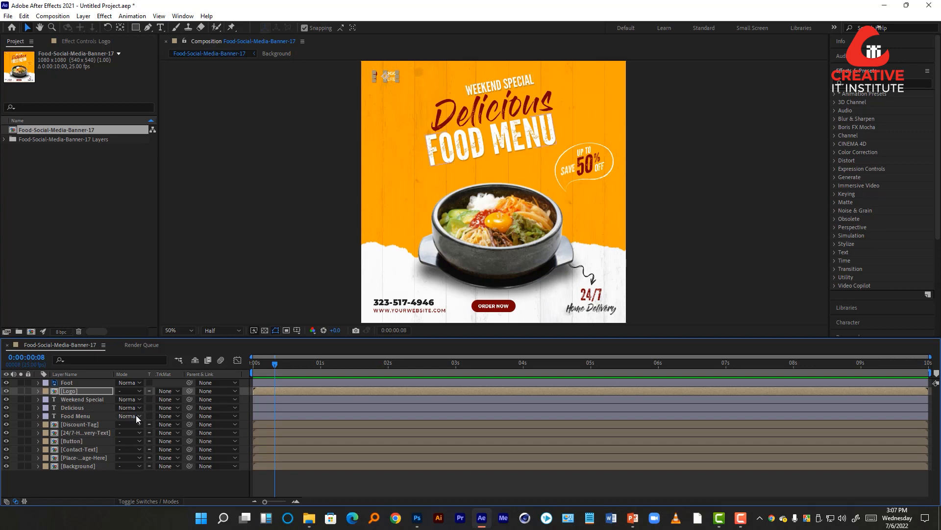
key(s)
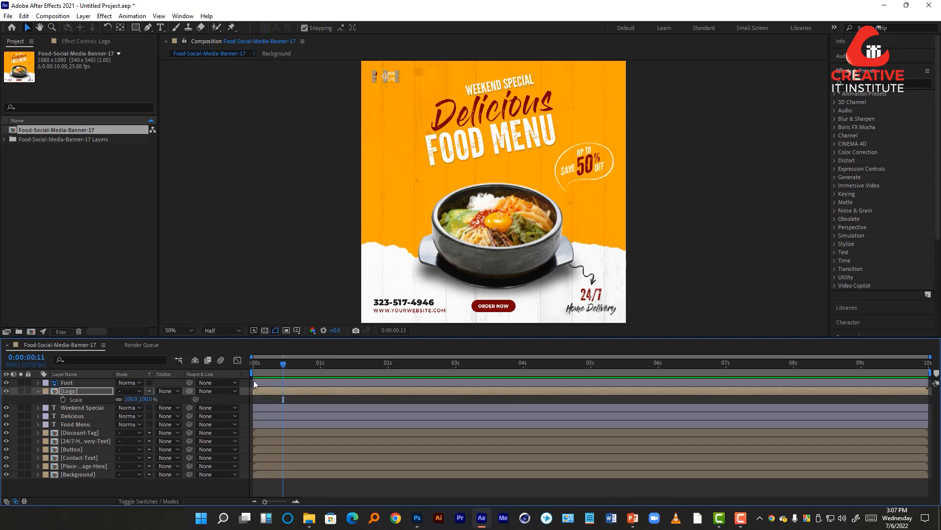
click(63, 400)
Set the Logo's scale to 0% at 0:00:00:00, shift its 100% keyframe to 0:00:00:08 and collapse the layer
drag(279, 364, 242, 381)
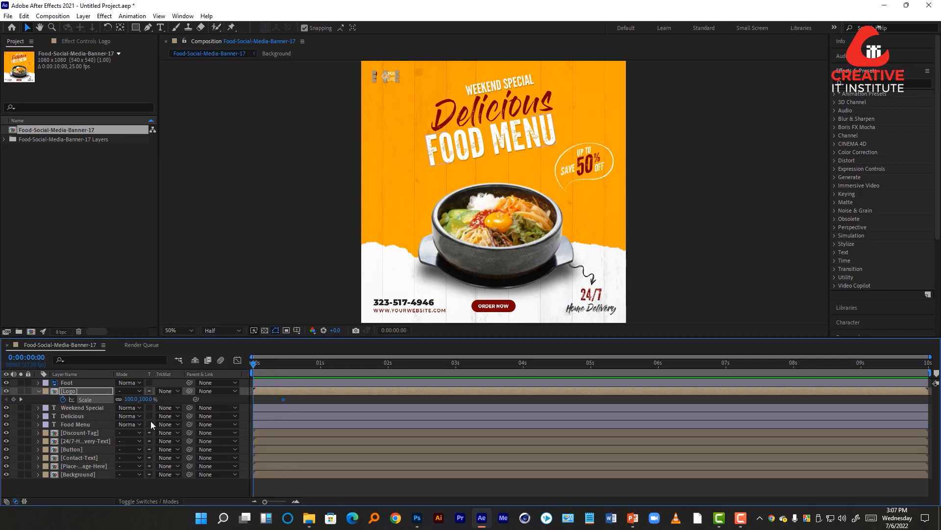
click(146, 399)
text(0)
key(Return)
click(275, 399)
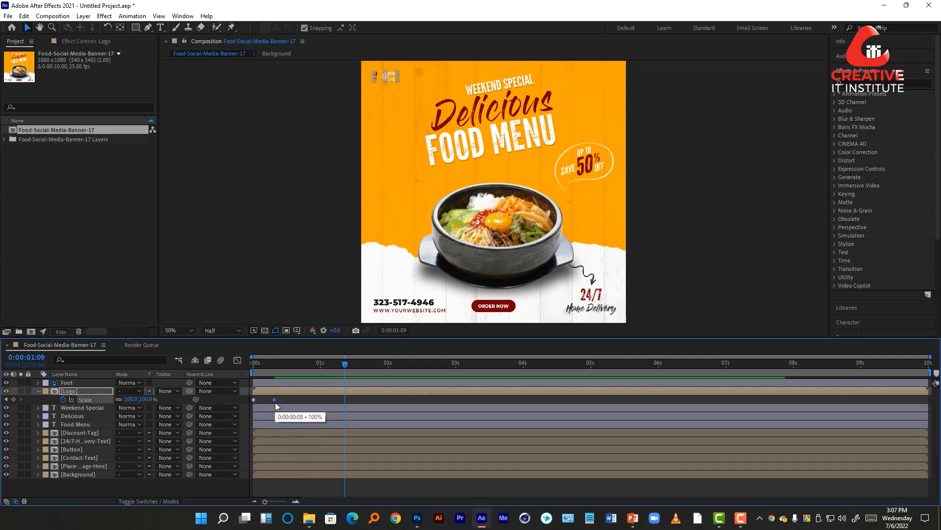
click(39, 393)
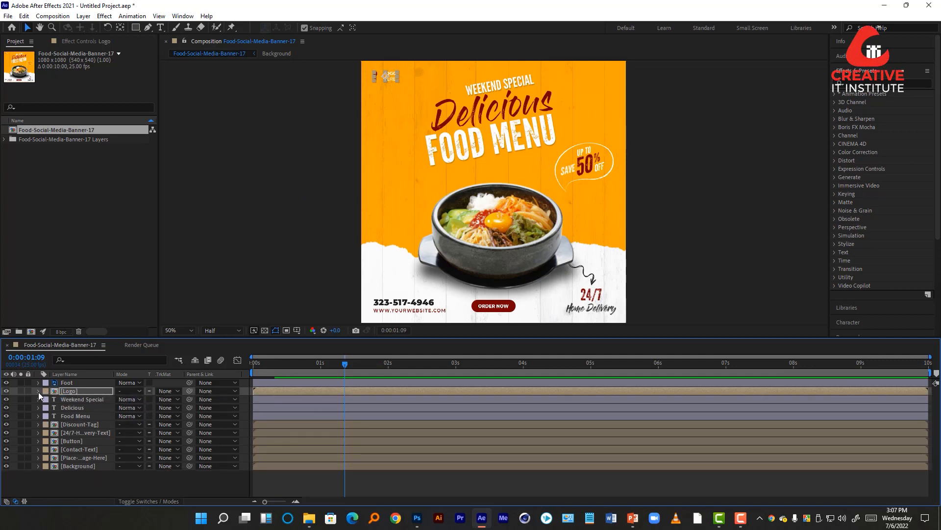
Find the "3d basi" text presets and apply 3D Basic Rotate Y Cascade to the Weekend Special layer at 0:00:01:09
click(76, 399)
click(75, 407)
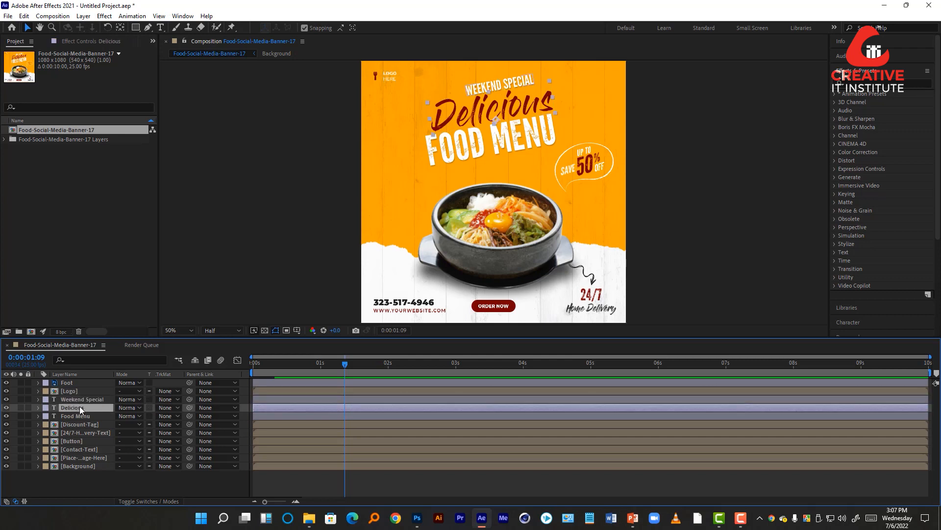
click(81, 415)
click(81, 401)
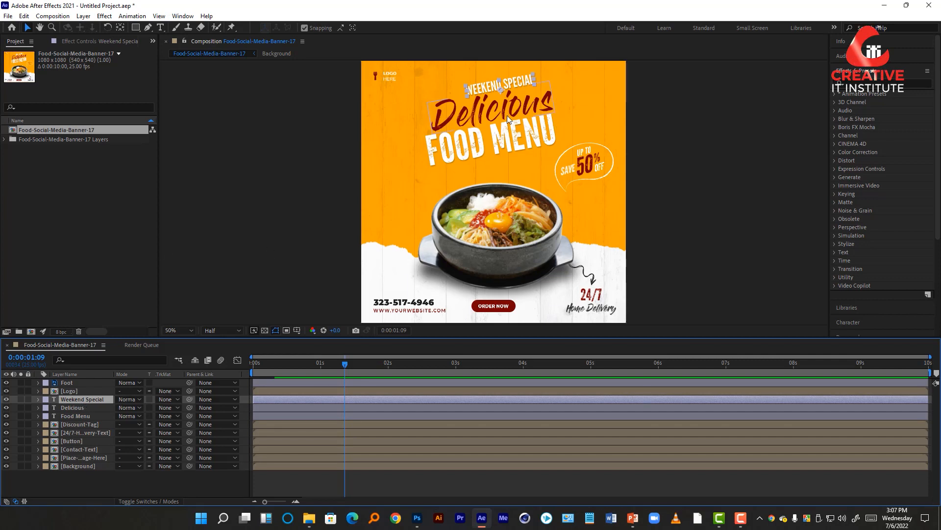
click(6, 399)
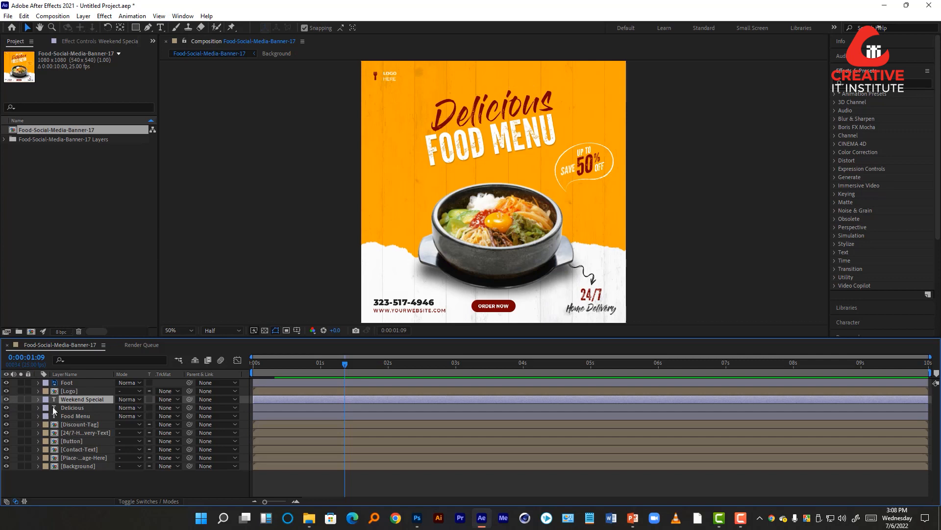
click(6, 399)
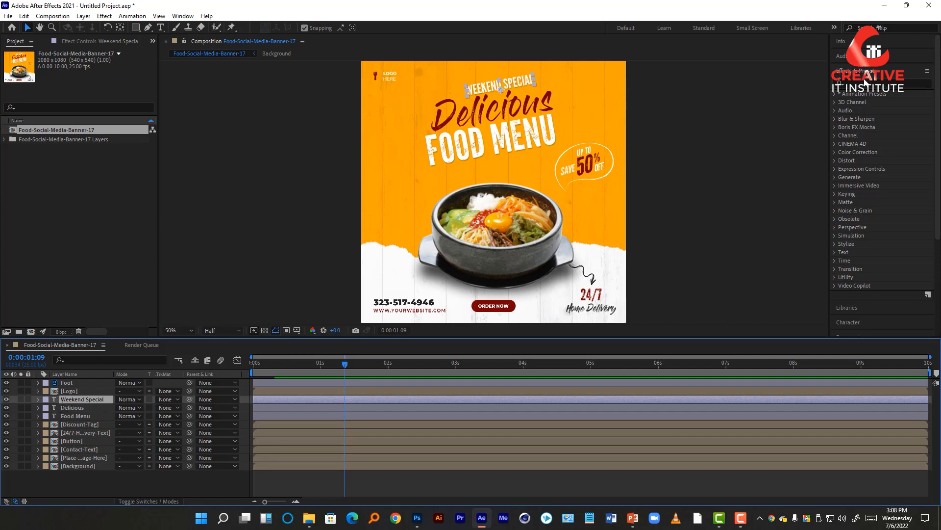
click(885, 82)
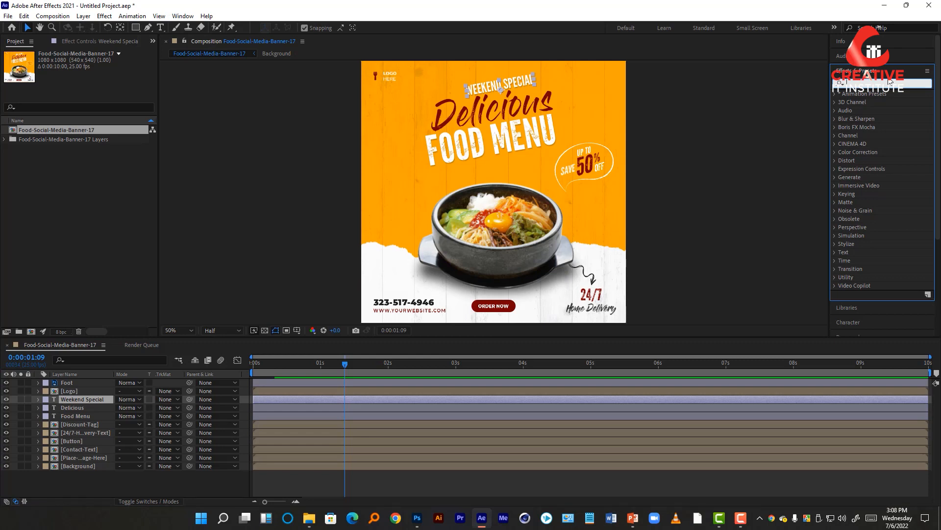
text(3d)
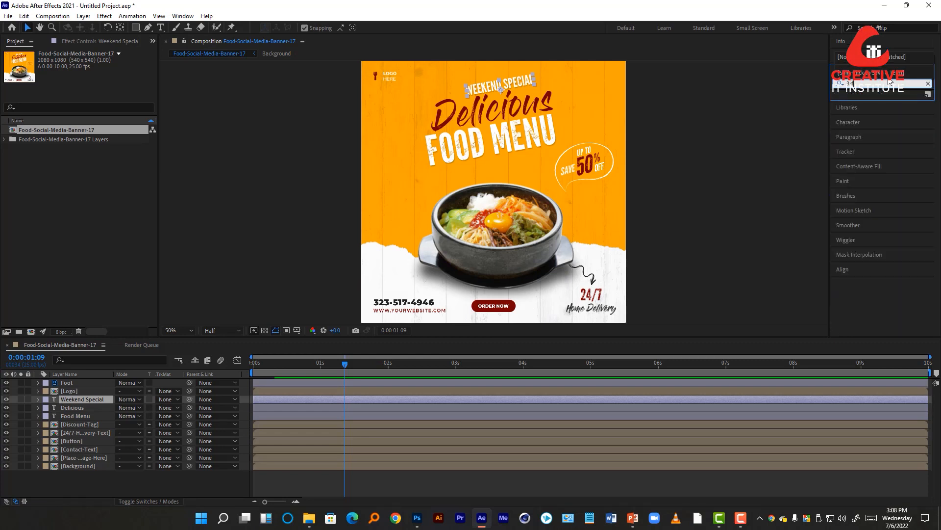
text( basi)
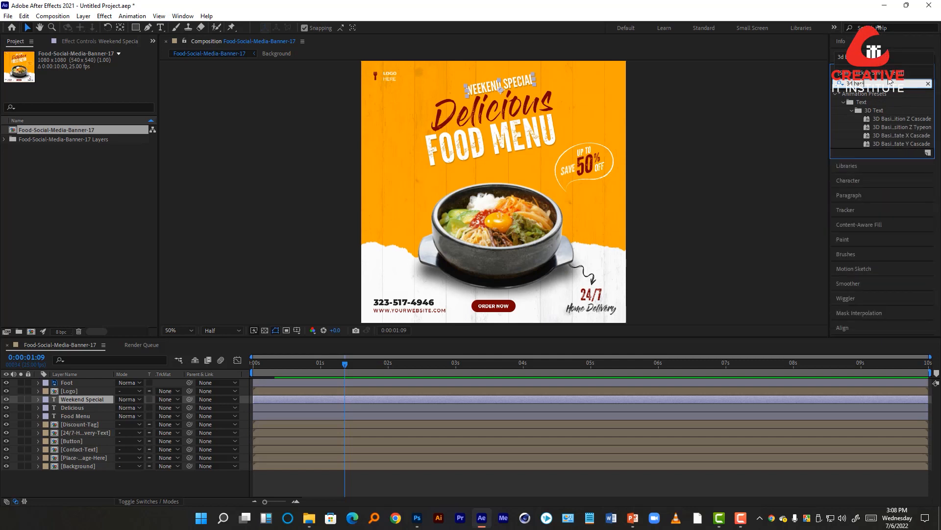
double_click(896, 143)
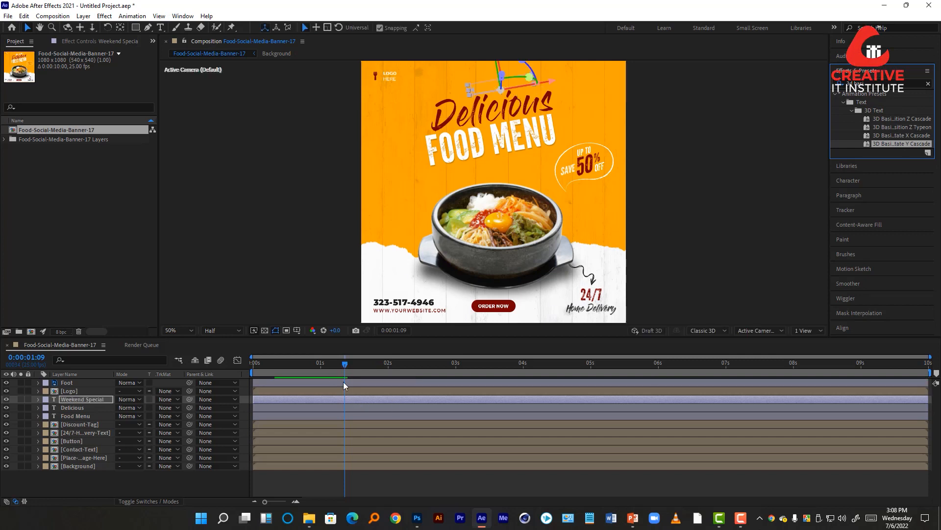
Reveal the Weekend Special Offset keyframes and retime them to about 0:00:00:07 and 0:00:01:01
click(351, 400)
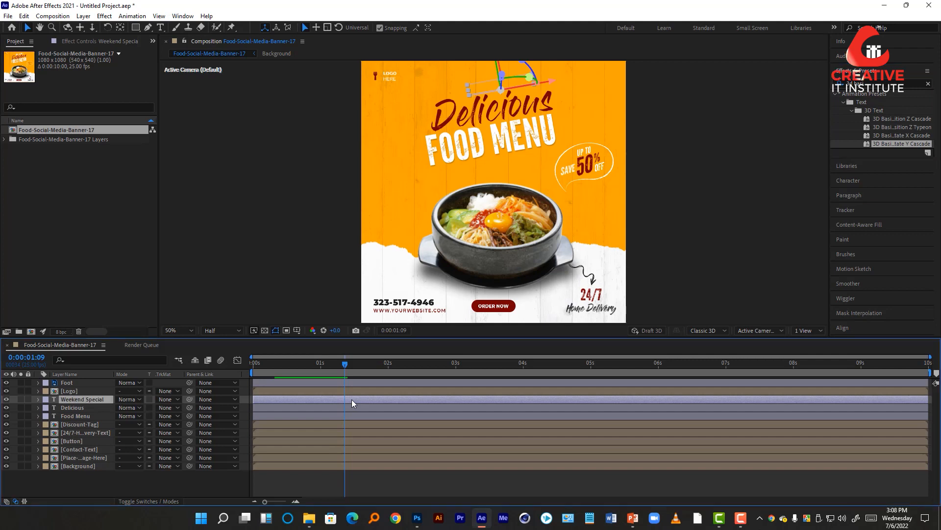
key(u)
mouse_move(337, 411)
mouse_down()
mouse_move(487, 417)
mouse_move(324, 416)
mouse_up()
click(426, 417)
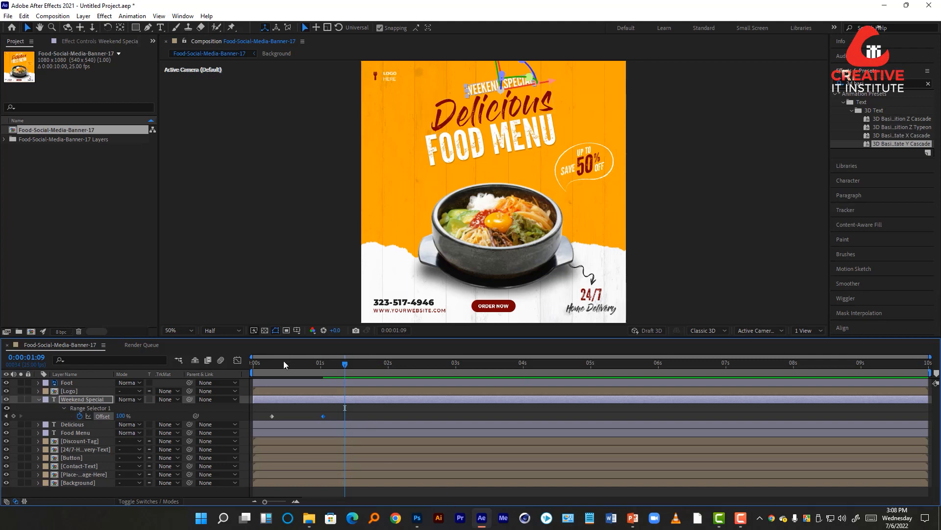
Preview the Weekend Special animation from the start, move its end Offset keyframe to about 0:00:00:23 and collapse the layer
key(Home)
key(space)
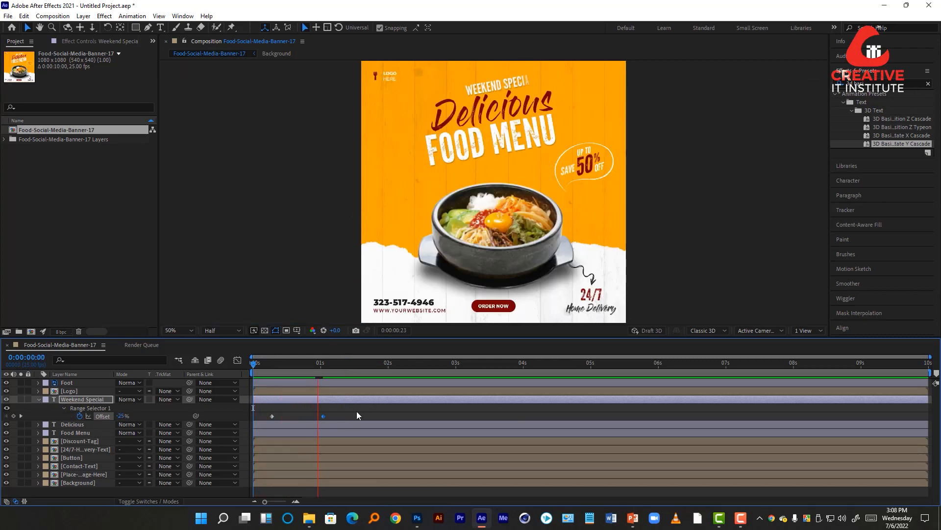
drag(323, 416, 316, 416)
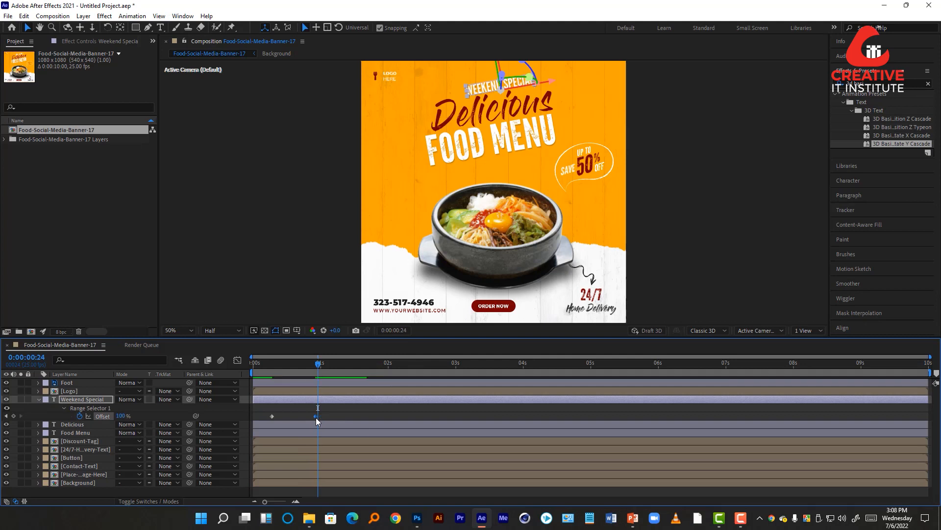
click(37, 398)
Find the "slow fa" text preset and apply Slow Fade On to the Delicious layer at 0:00:00:24
click(78, 409)
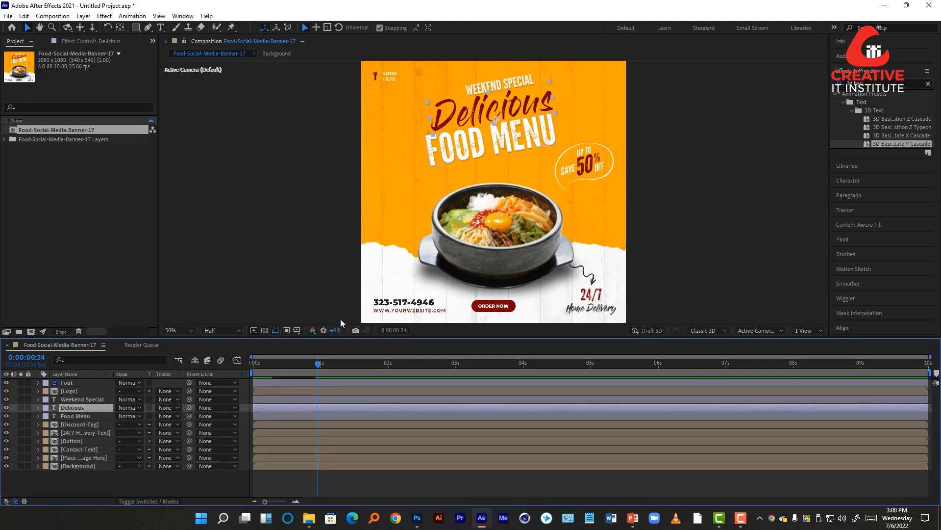
click(928, 83)
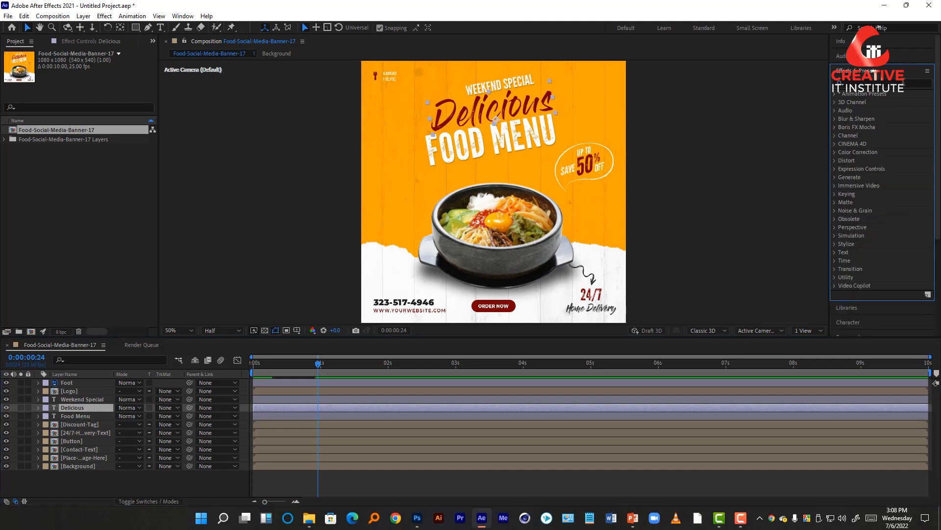
text(slow fa)
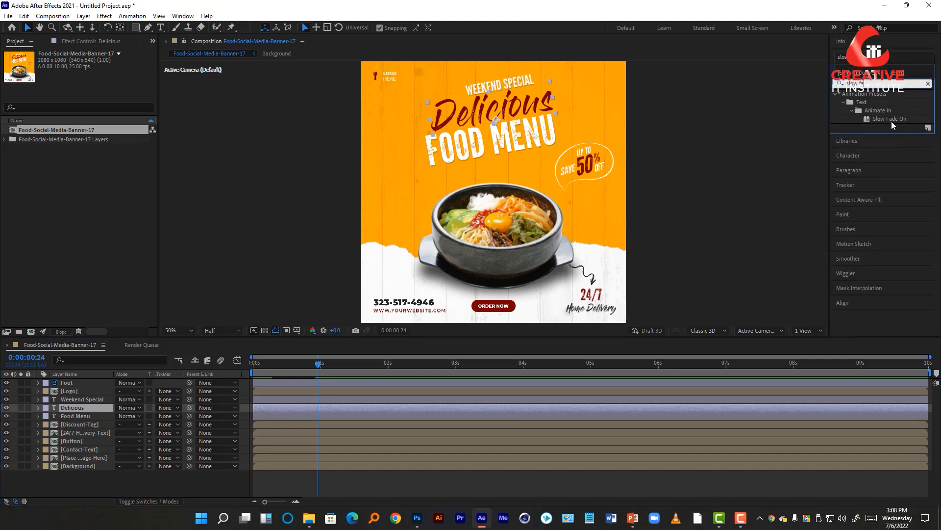
drag(890, 120, 519, 104)
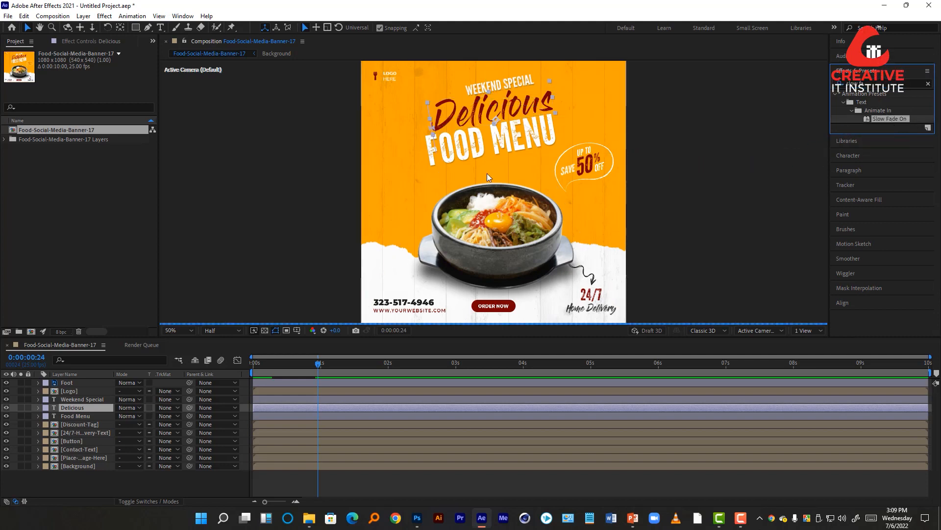
Reveal the Delicious Offset keyframes and retime them to about 0:00:00:16 and 0:00:01:07
click(322, 409)
key(u)
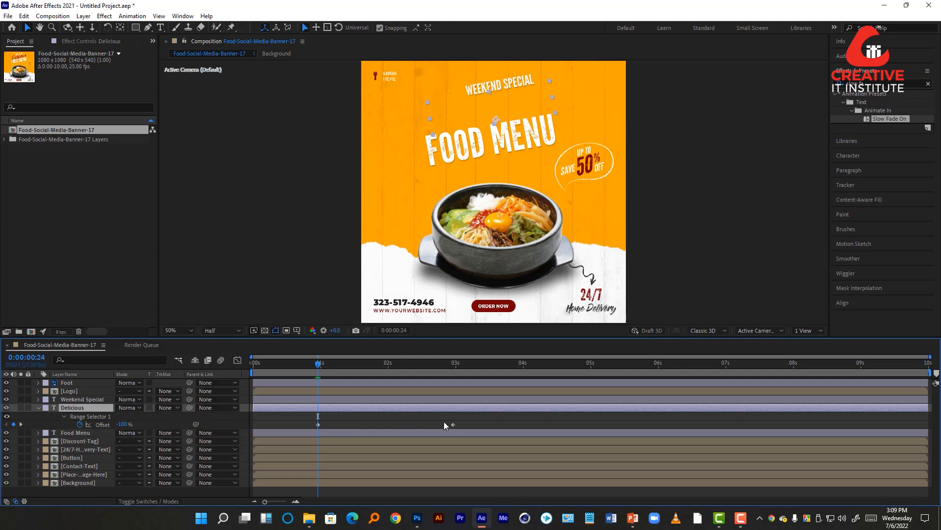
drag(452, 424, 372, 425)
drag(301, 420, 340, 425)
click(353, 426)
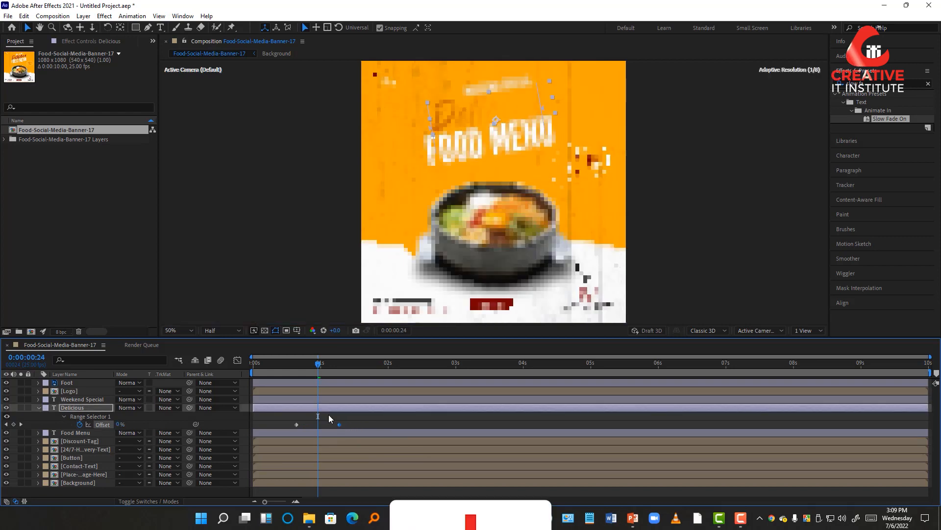
Preview the Delicious text animation from 0:00:00:07 and collapse the layer
click(272, 371)
key(space)
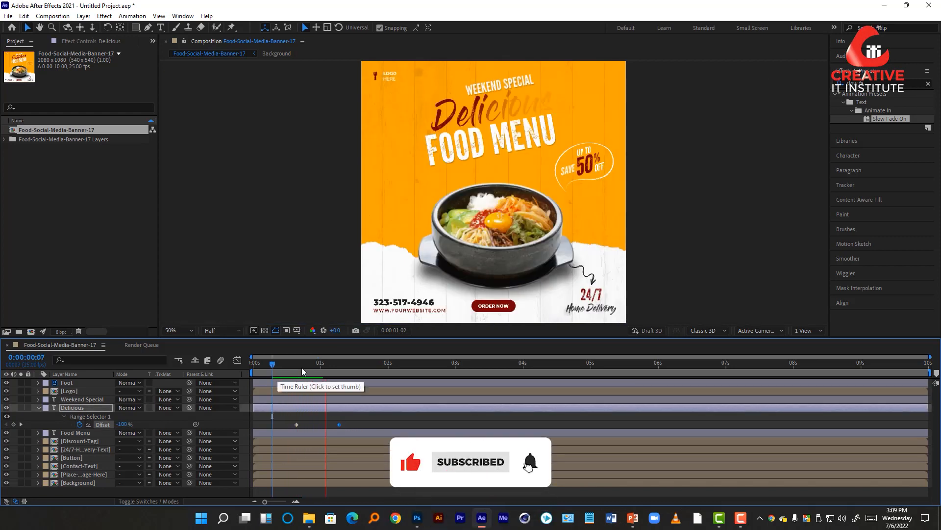
key(space)
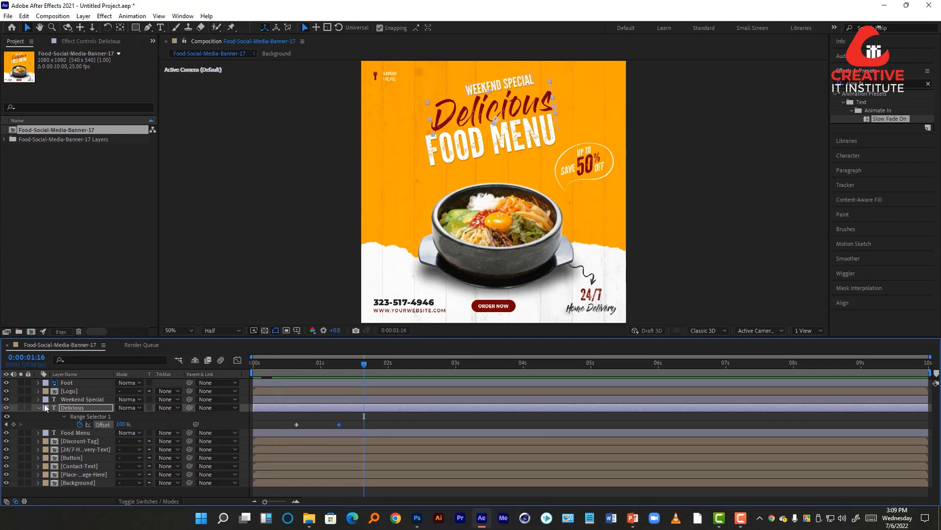
click(38, 407)
Find the "bull" presets and apply the Bullet Train text preset to the Food Menu layer at 0:00:01:16
click(75, 416)
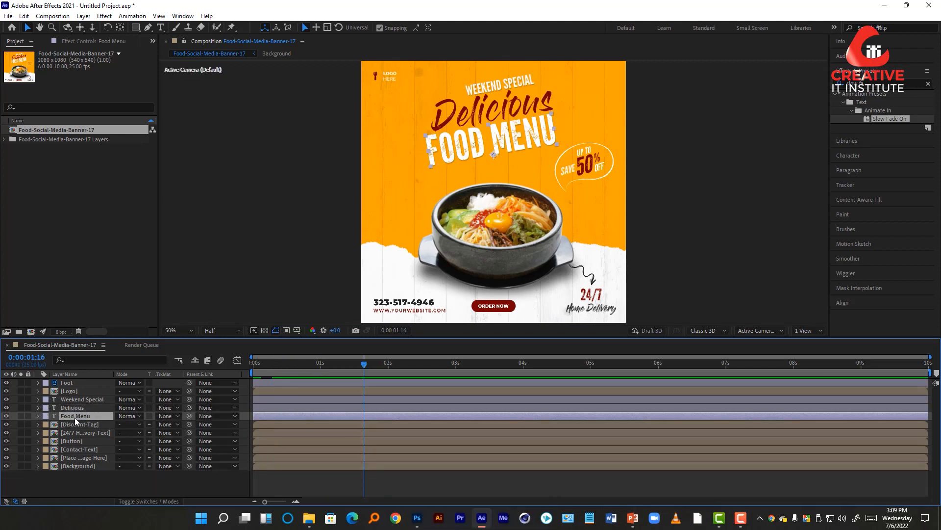
click(928, 84)
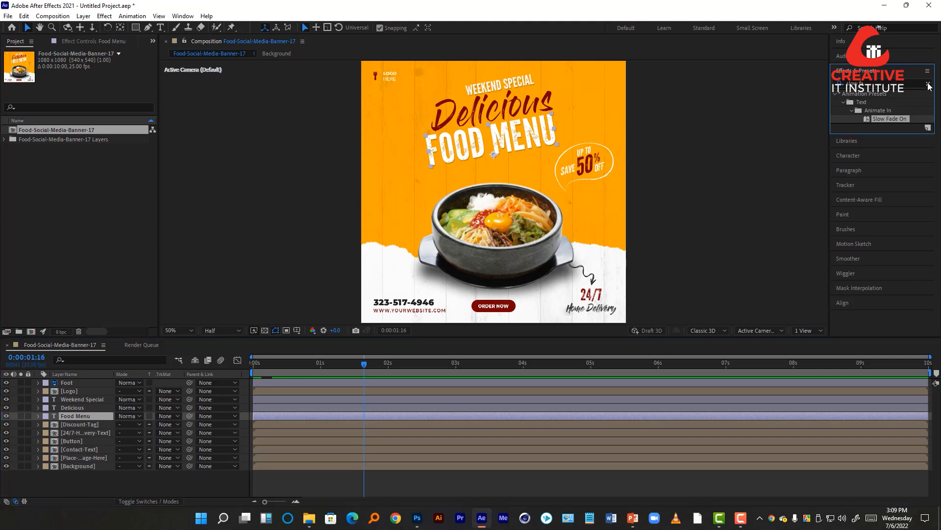
text(bull)
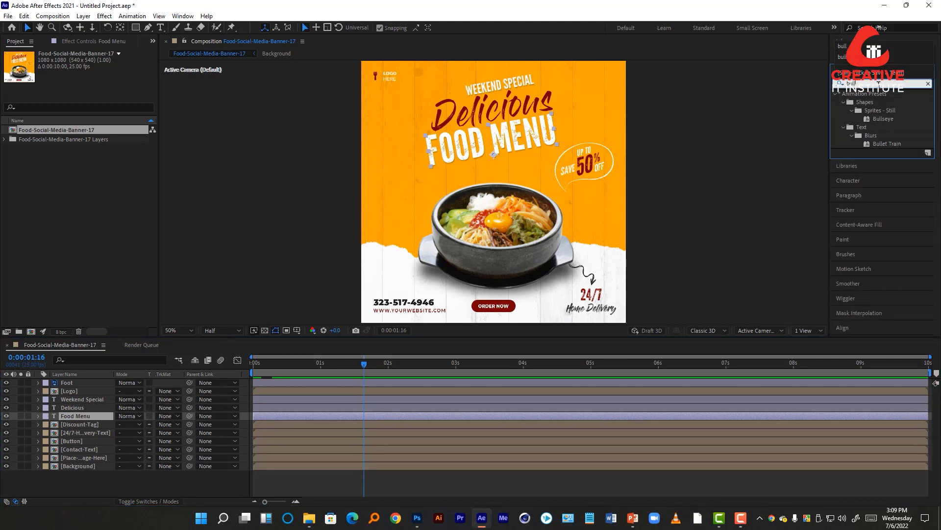
click(896, 143)
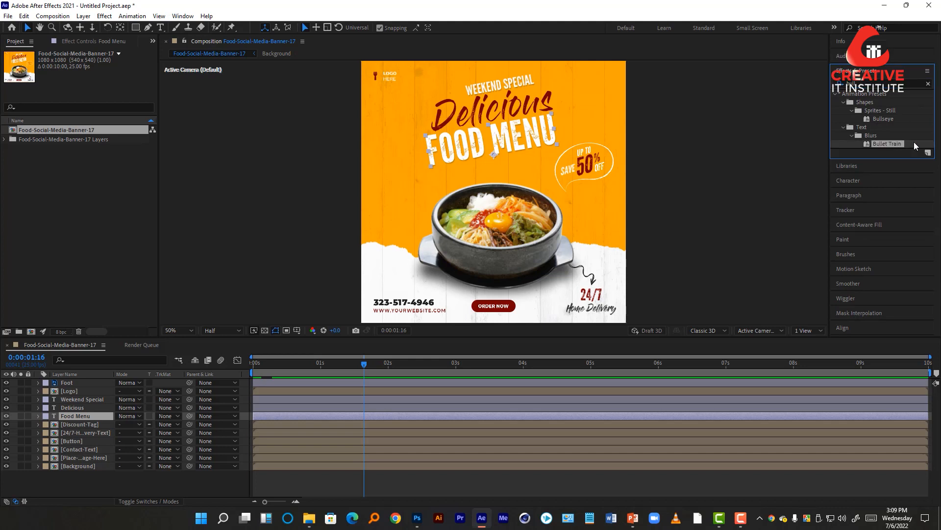
drag(895, 143, 473, 157)
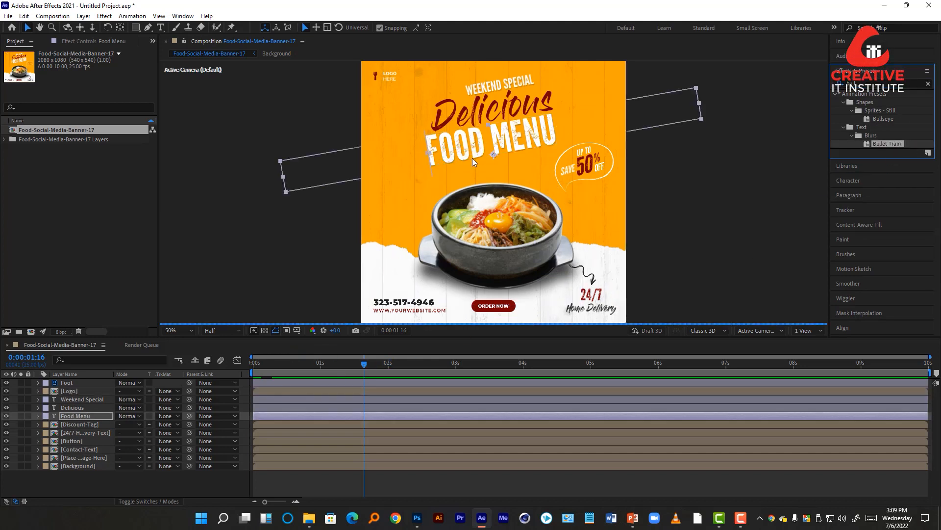
Reveal the Food Menu Offset keyframes and retime them to about 0:00:01:12 and 0:00:02:00
click(349, 416)
key(u)
drag(354, 434, 388, 433)
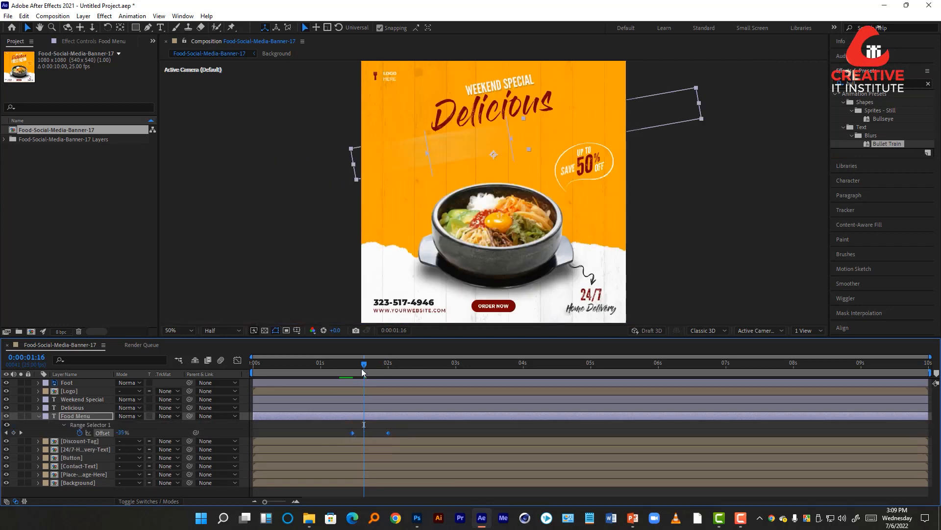
Preview the banner animation from the start to check the Food Menu text and collapse its layer
drag(362, 366, 329, 365)
key(Home)
key(space)
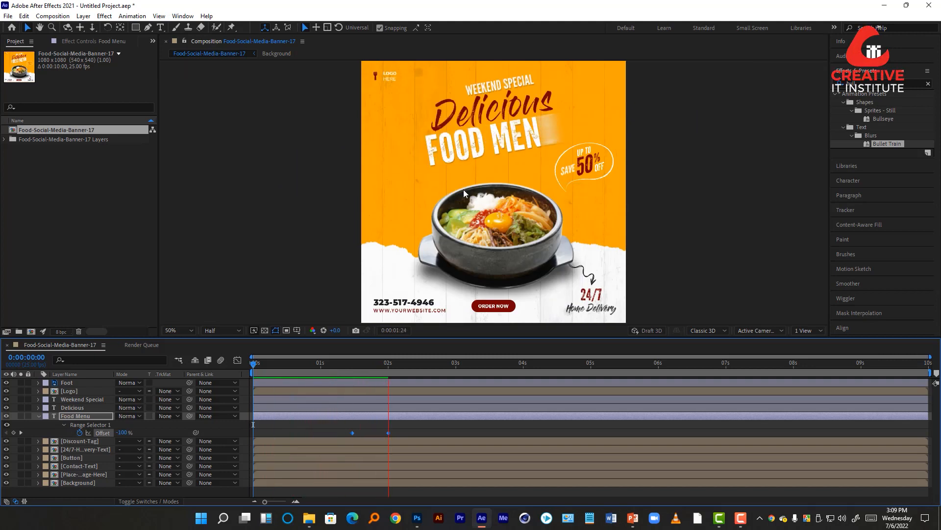
key(space)
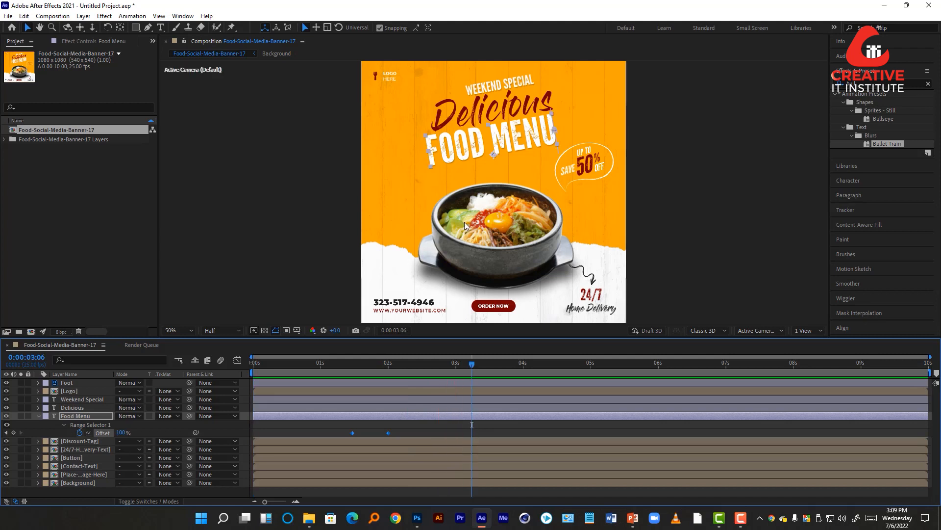
click(405, 430)
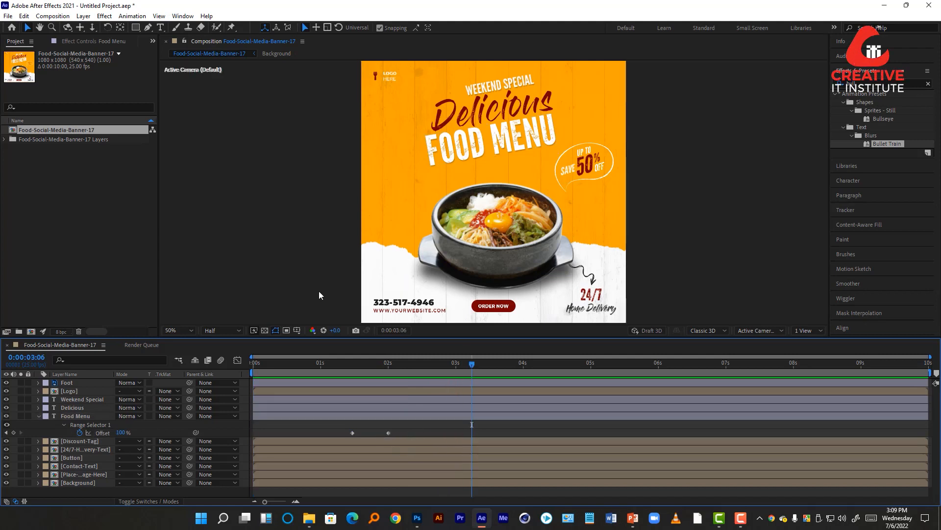
click(38, 416)
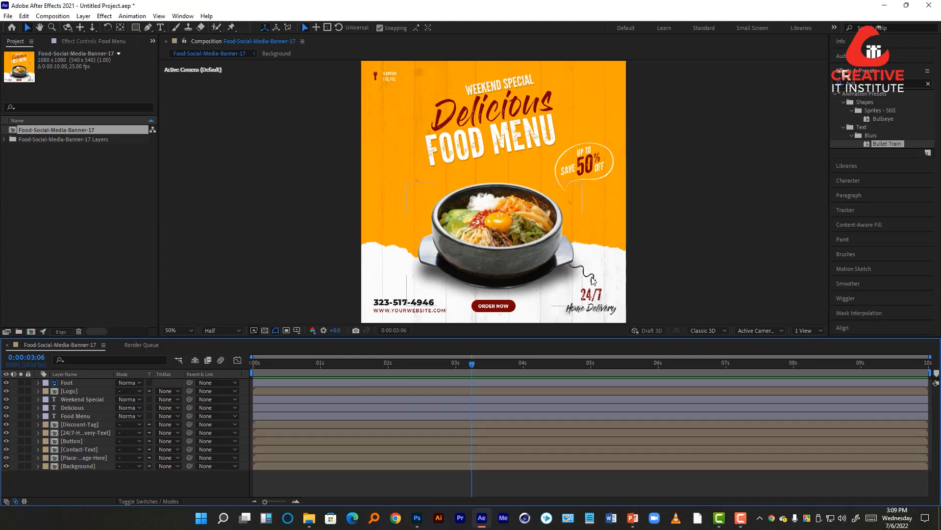
Reveal the Position of the food bowl layer (Foot) and add a Position keyframe at 0:00:02:08
click(524, 240)
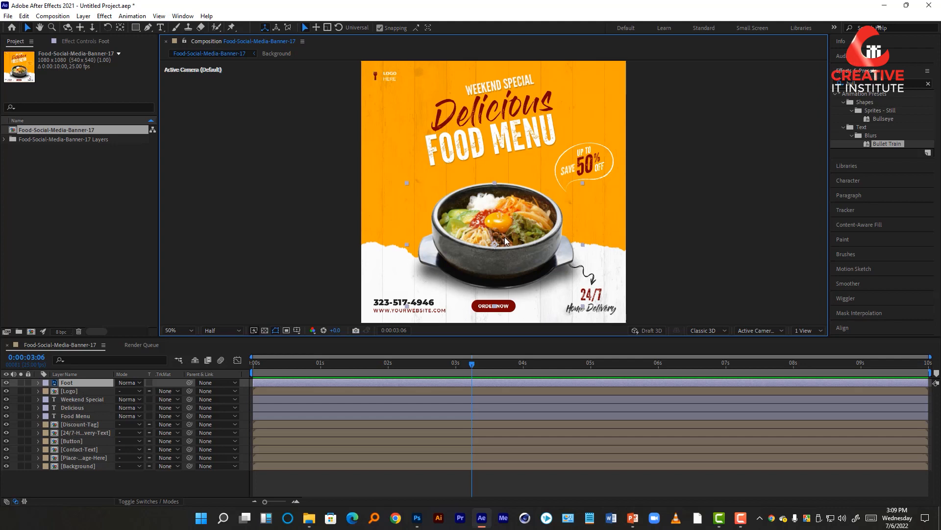
key(p)
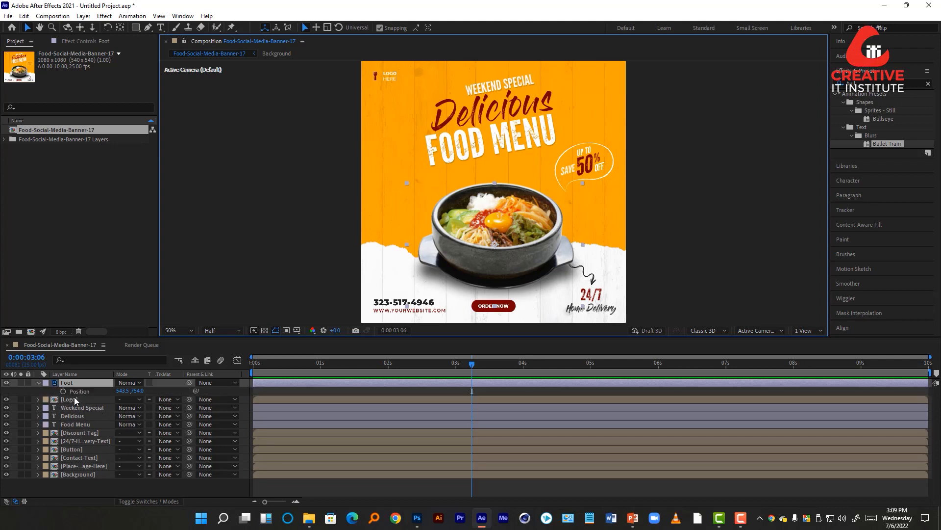
drag(468, 372, 410, 364)
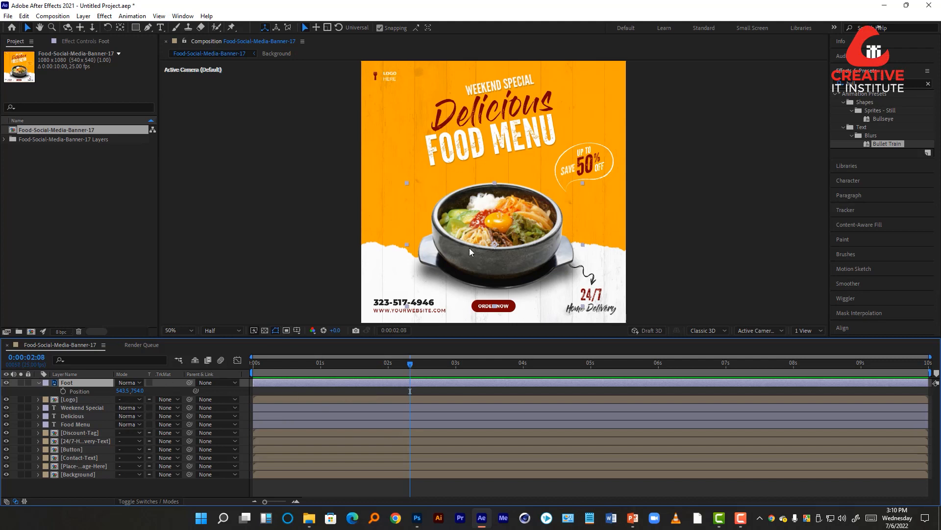
click(63, 390)
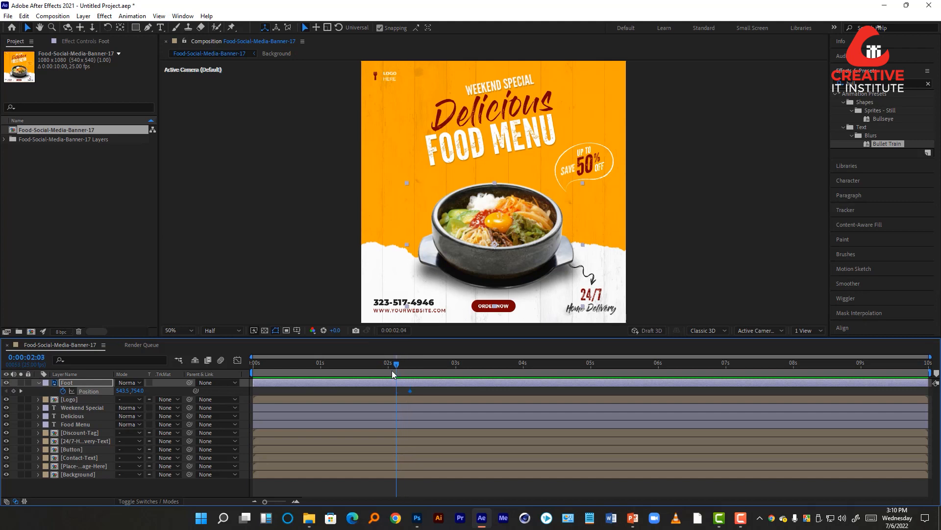
At 0:00:01:19, move the food bowl straight down below the canvas to Position 543.5, 1350.0
drag(392, 370, 372, 376)
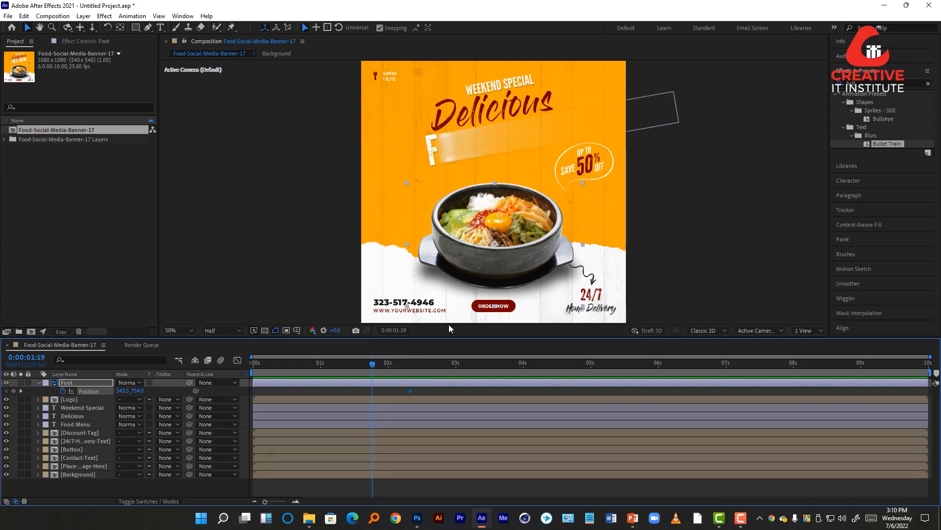
click(487, 231)
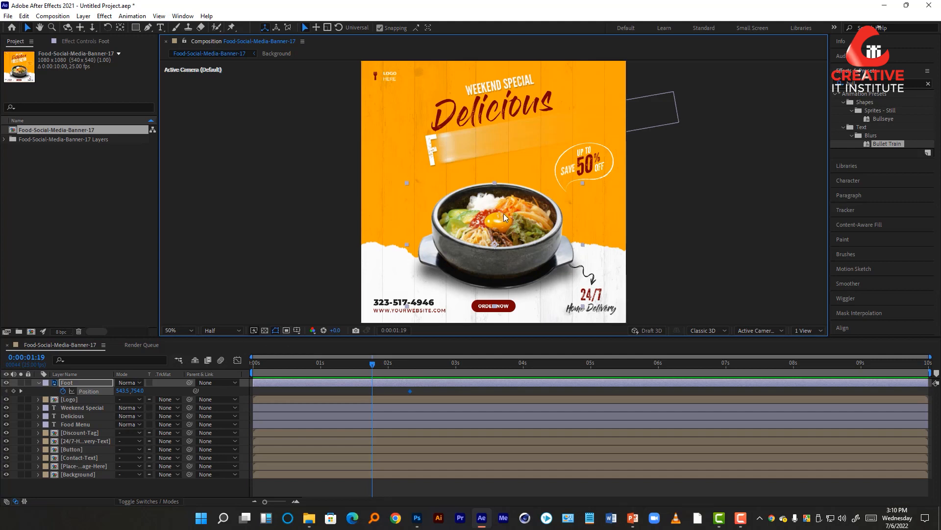
key(comma)
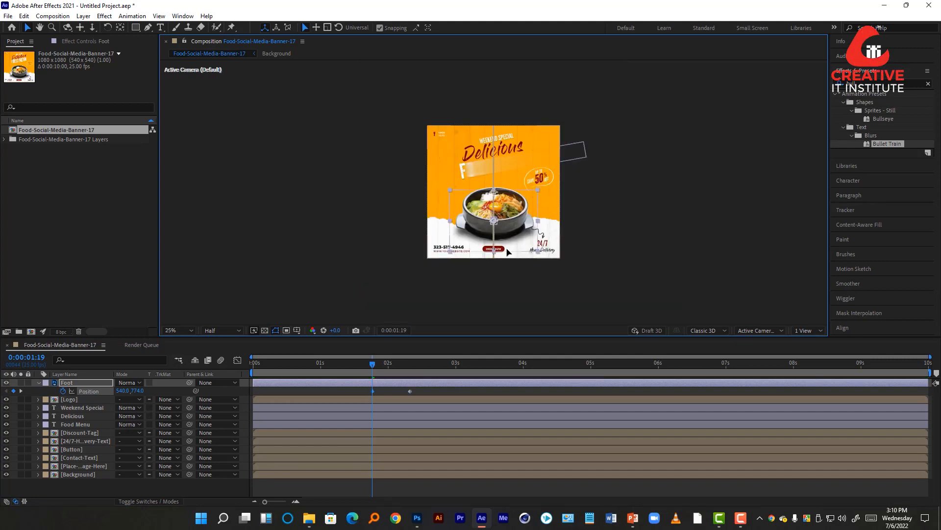
drag(502, 217, 501, 281)
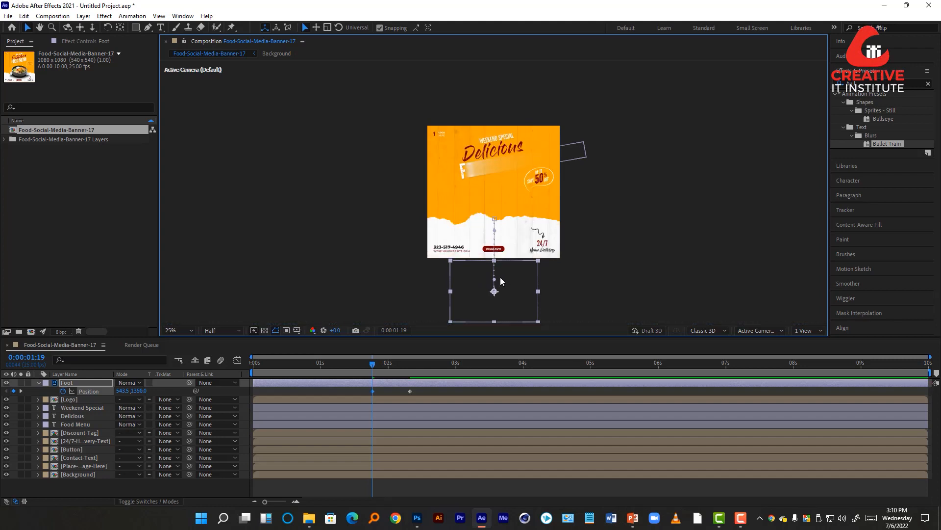
Preview the food bowl sliding up into the banner
key(space)
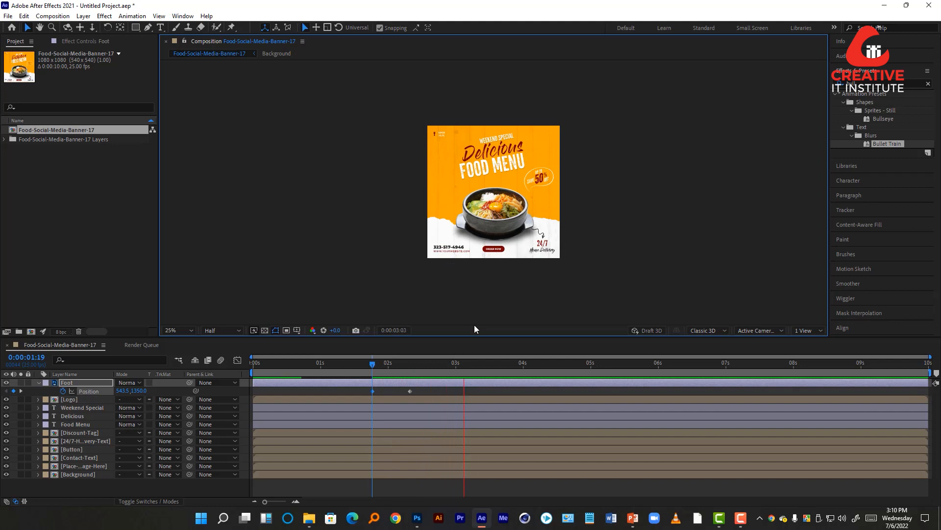
key(space)
key(period)
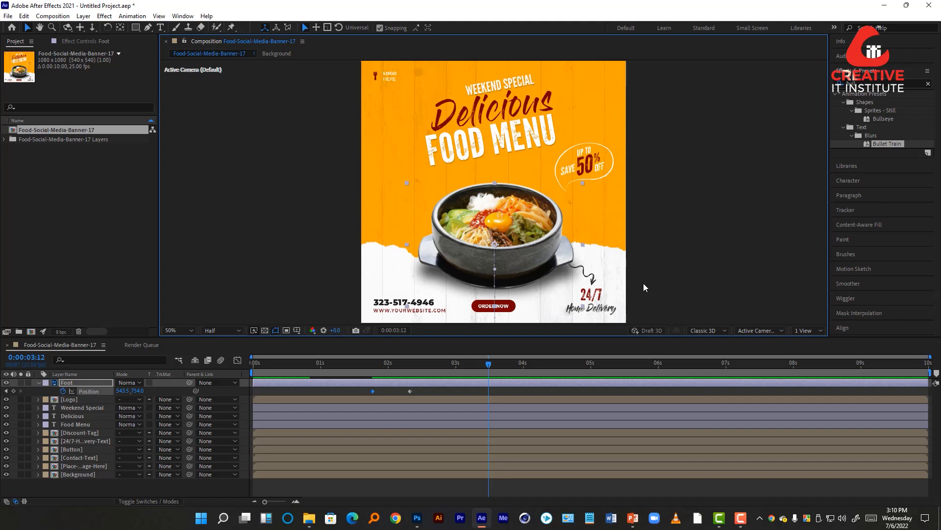
Reveal the Position of the ORDER NOW button layer and add a Position keyframe at 0:00:02:21
mouse_move(420, 375)
mouse_down()
mouse_move(378, 384)
mouse_move(408, 381)
mouse_up()
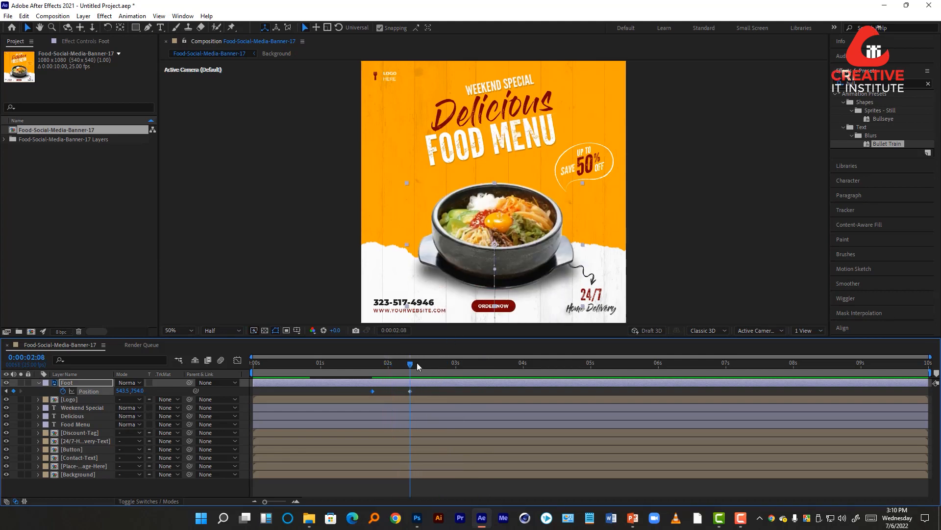
drag(413, 364, 439, 364)
click(482, 308)
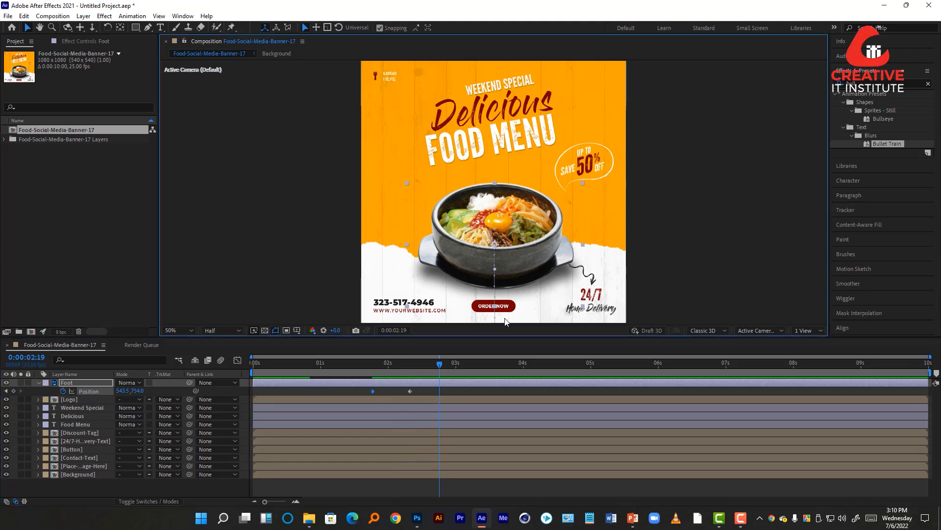
click(671, 273)
click(498, 307)
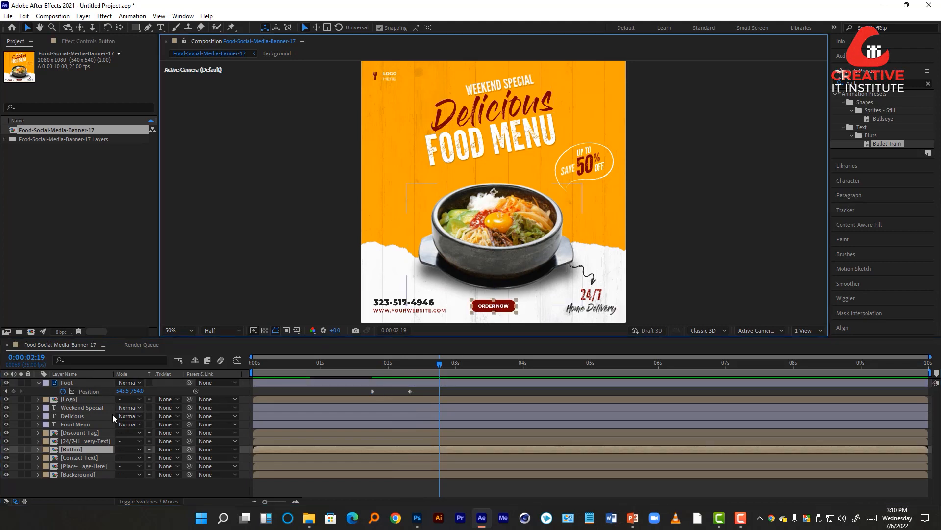
key(End)
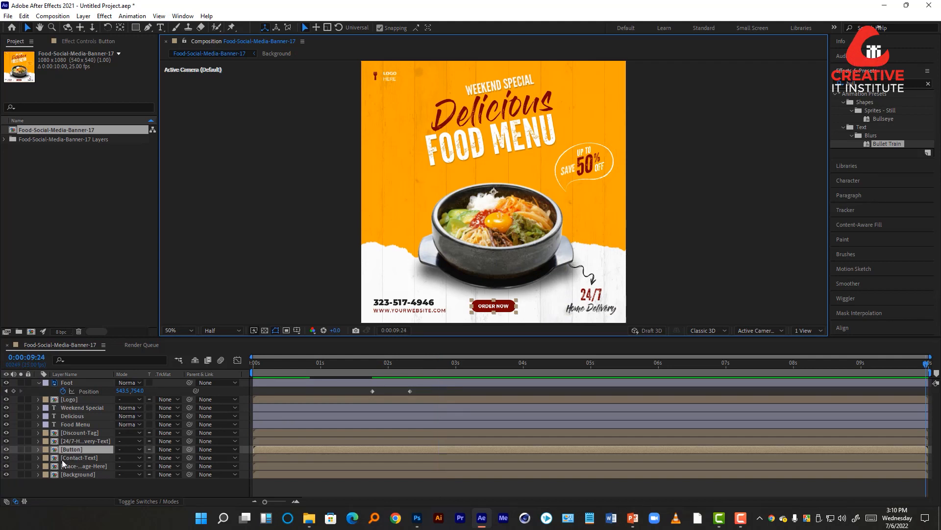
key(p)
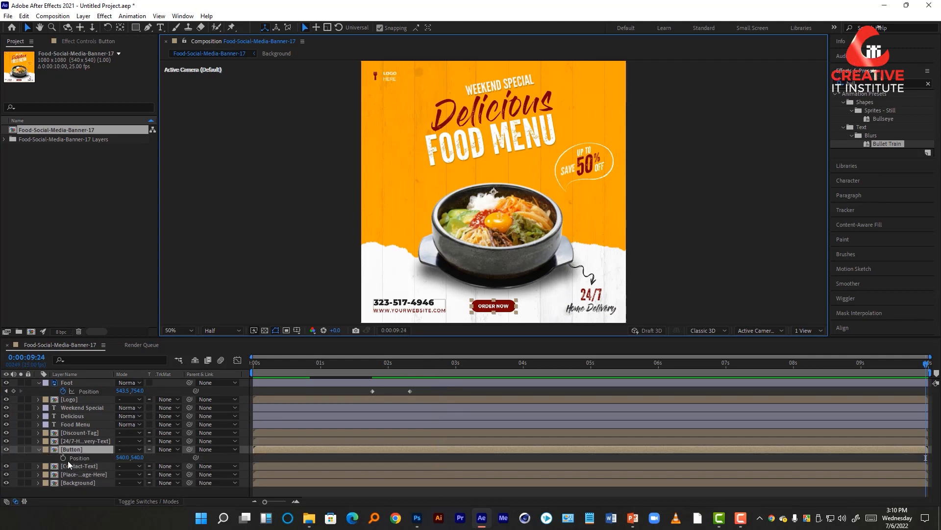
click(434, 365)
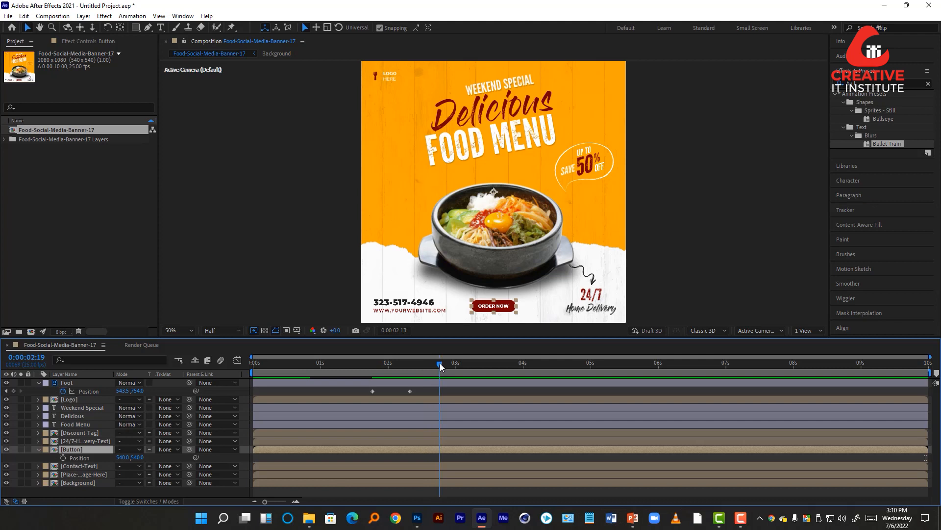
click(64, 457)
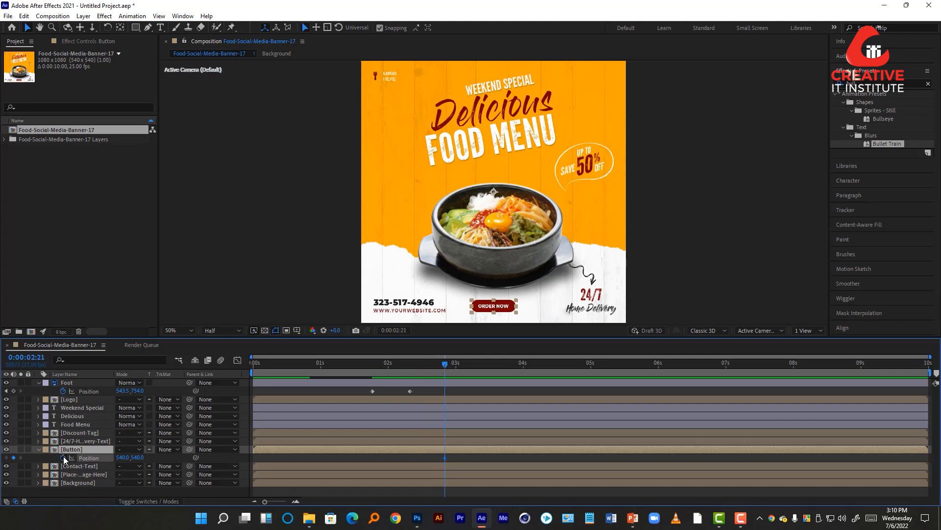
Try to move the ORDER NOW button below the canvas at 0:00:02:08 and preview its motion
click(412, 366)
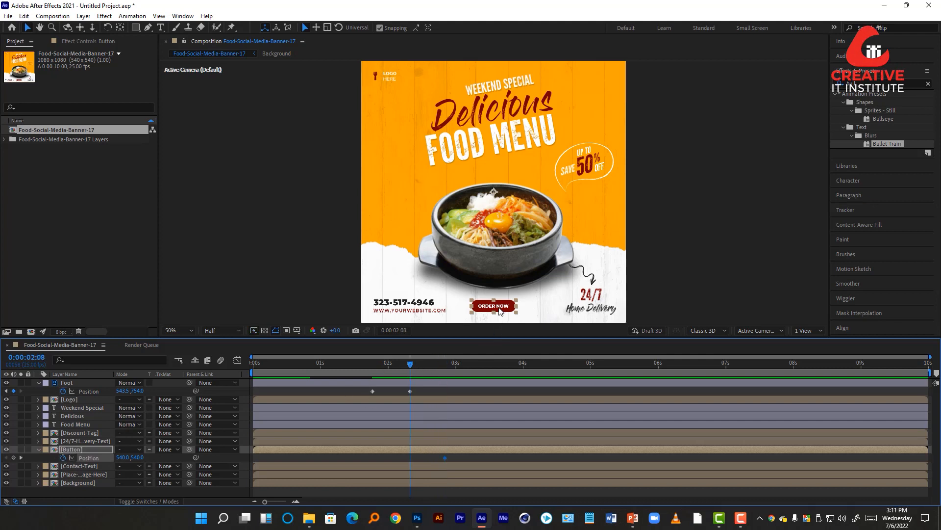
key(comma)
key(comma)
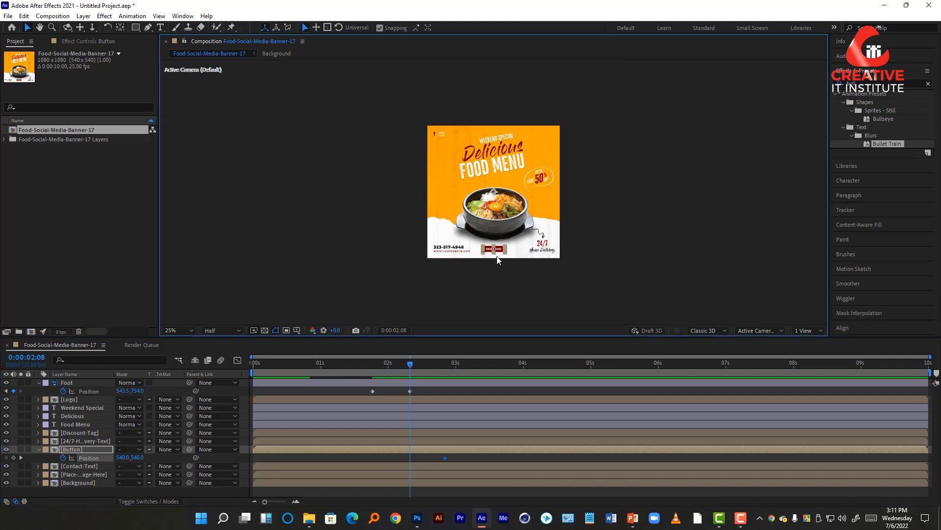
drag(497, 260, 506, 268)
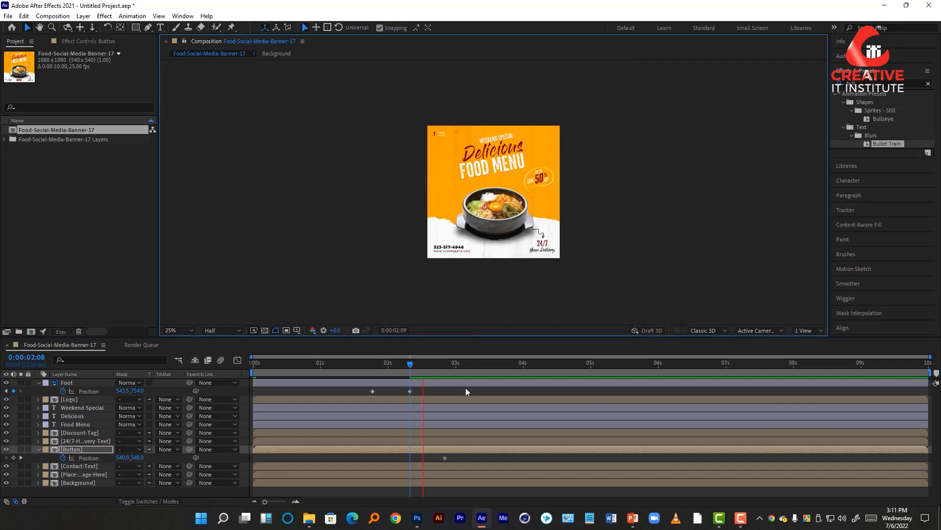
key(space)
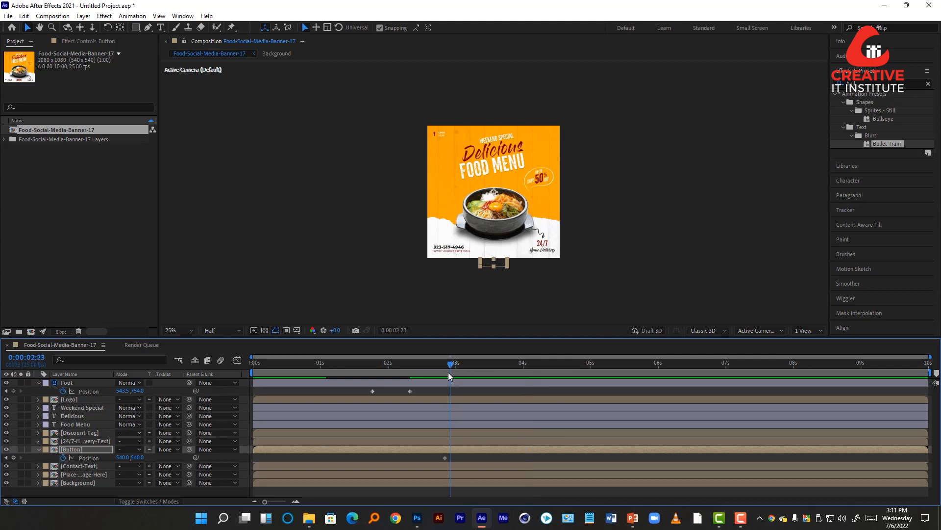
key(space)
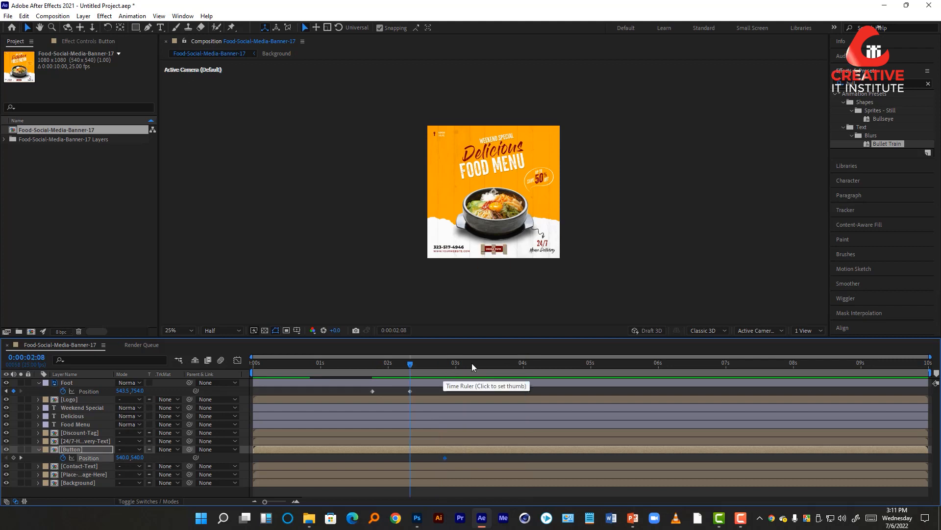
At 0:00:02:10, move the ORDER NOW button straight down below the canvas to Position 540.0, 656.0 and preview its entrance
drag(443, 372, 411, 369)
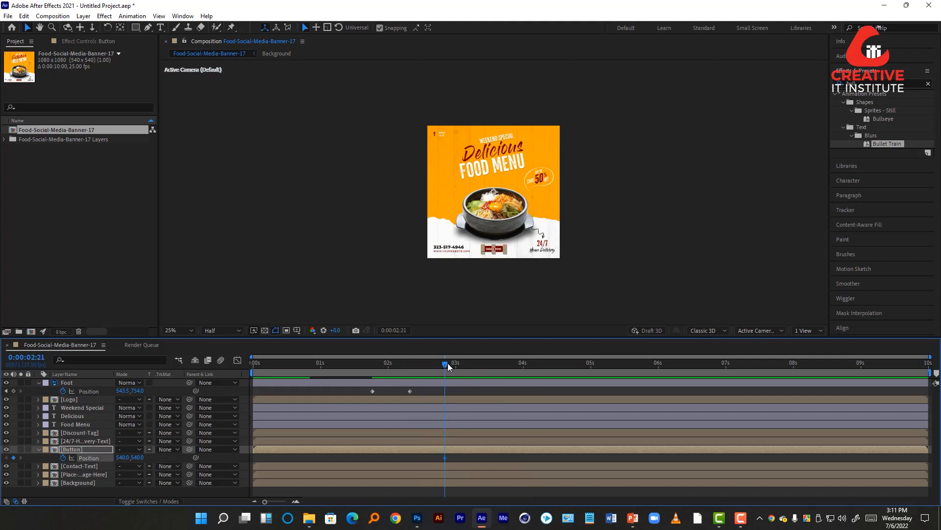
drag(417, 372, 415, 372)
click(502, 275)
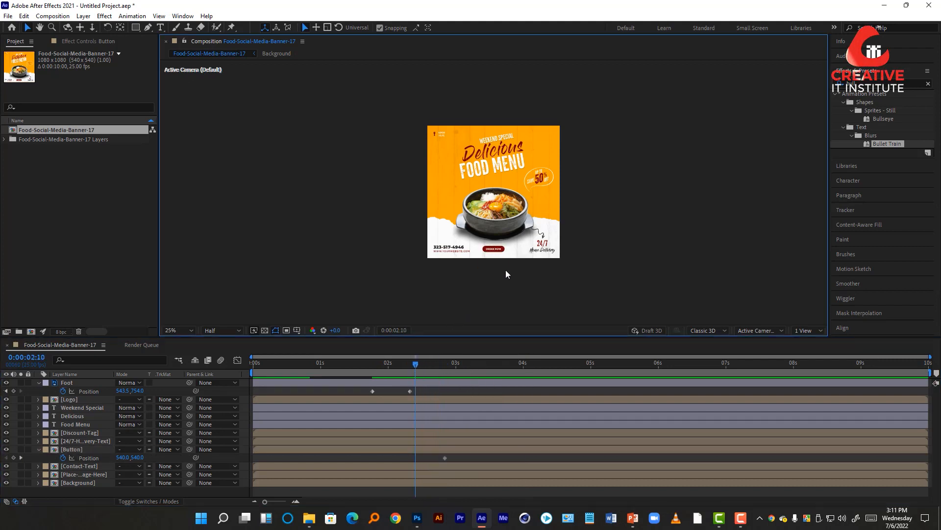
scroll(507, 255, up, 2)
drag(489, 231, 494, 174)
key(v)
click(509, 251)
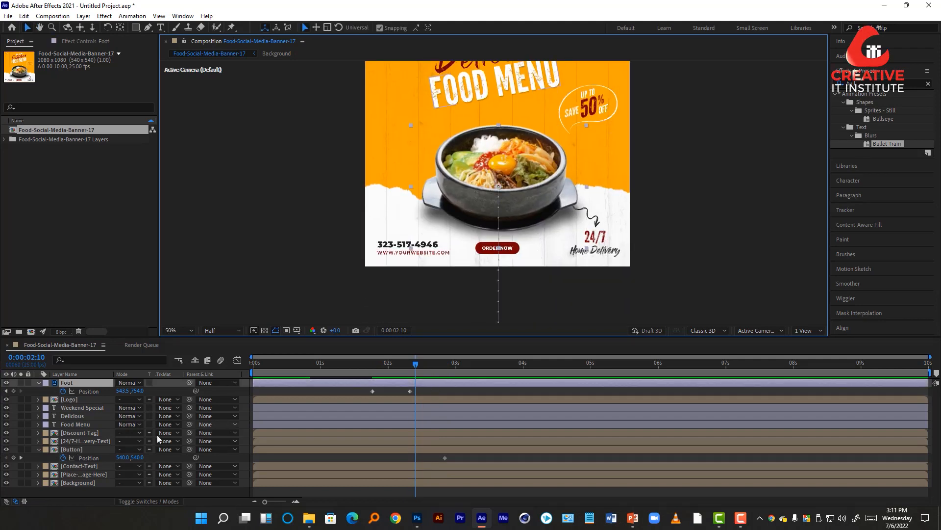
click(72, 449)
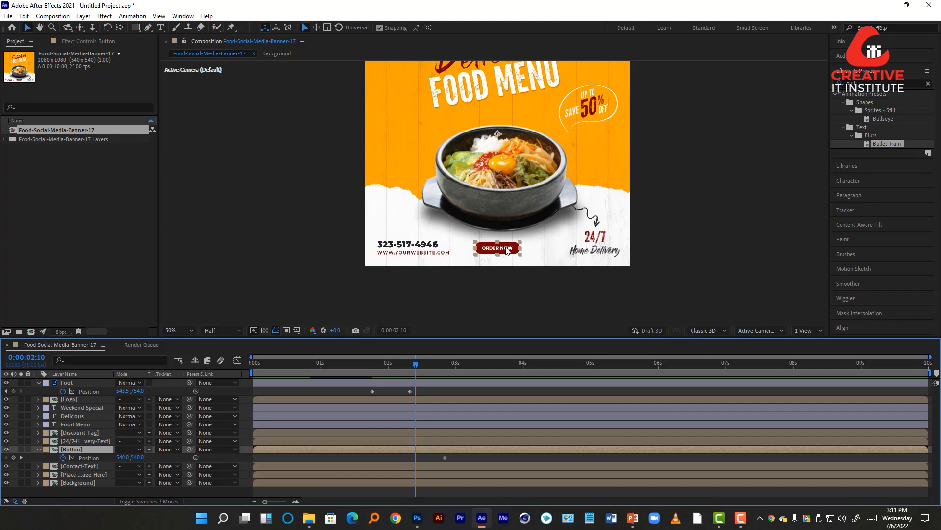
drag(506, 250, 503, 276)
key(space)
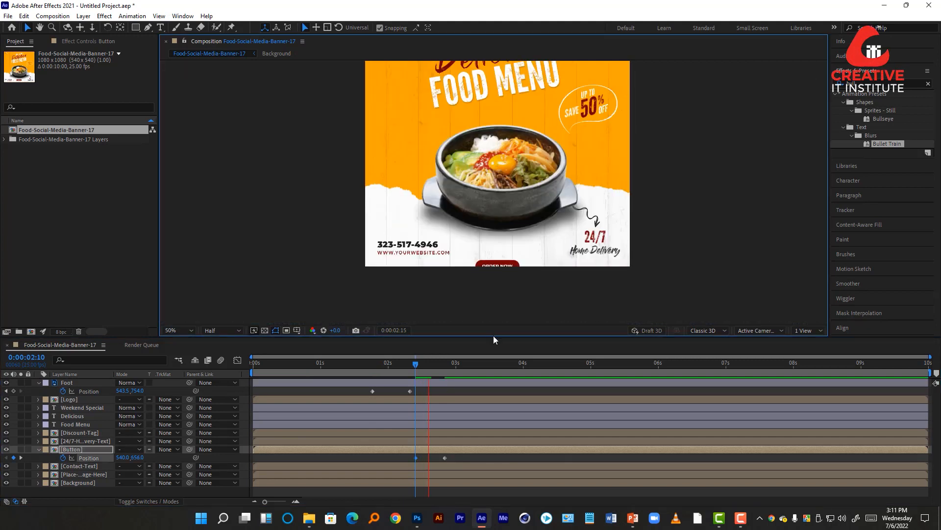
key(space)
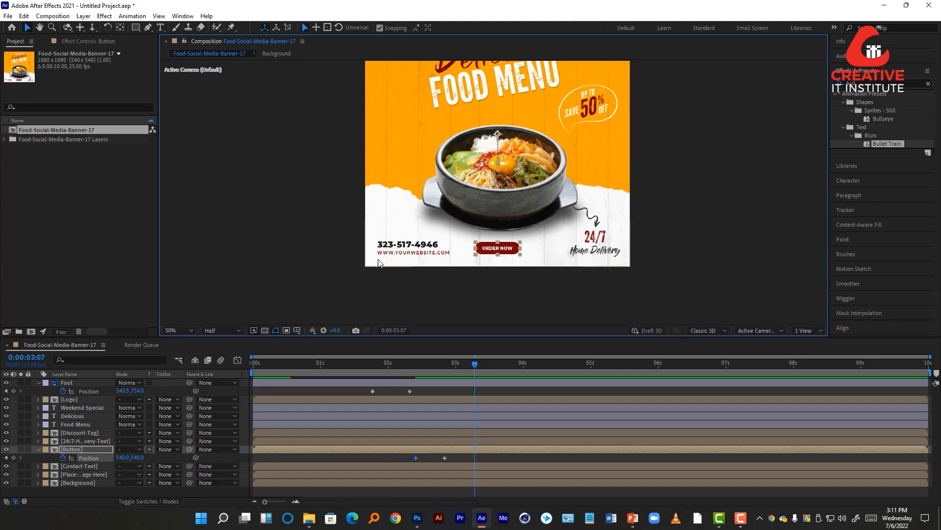
Reveal the Position of the contact text and 24/7 Home Delivery layers and add a Position keyframe to each at 0:00:03:09
click(392, 249)
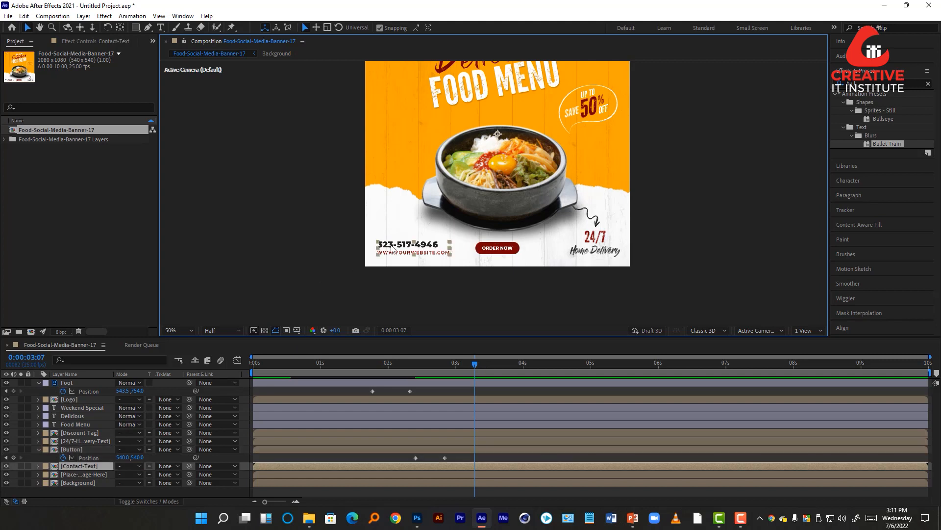
shift+click(592, 248)
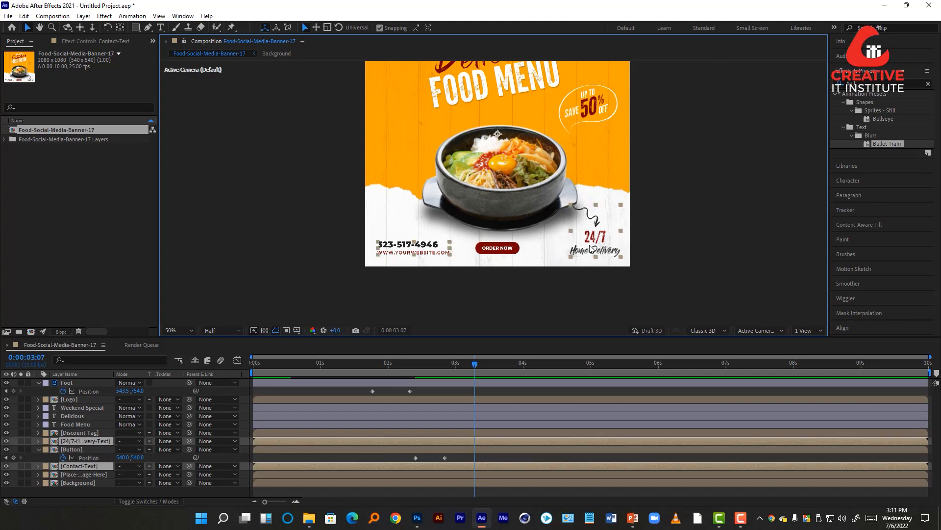
key(p)
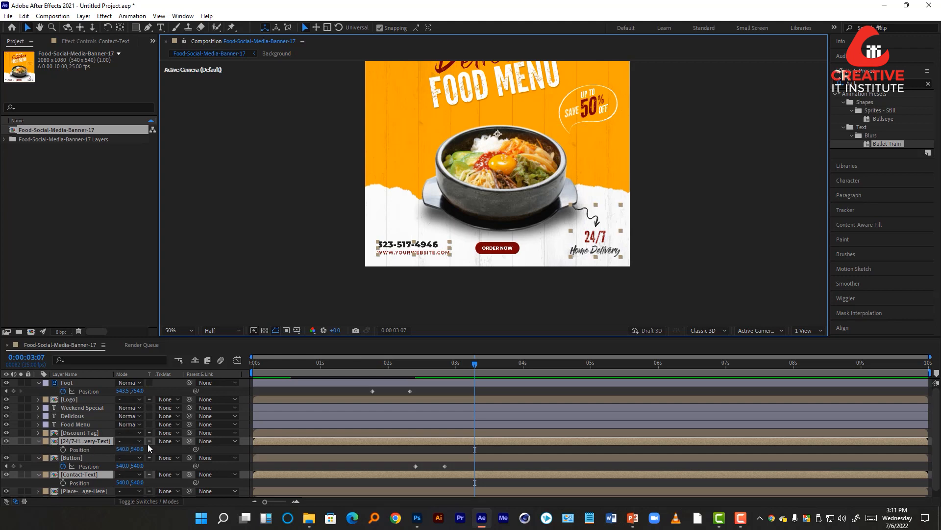
drag(475, 364, 481, 363)
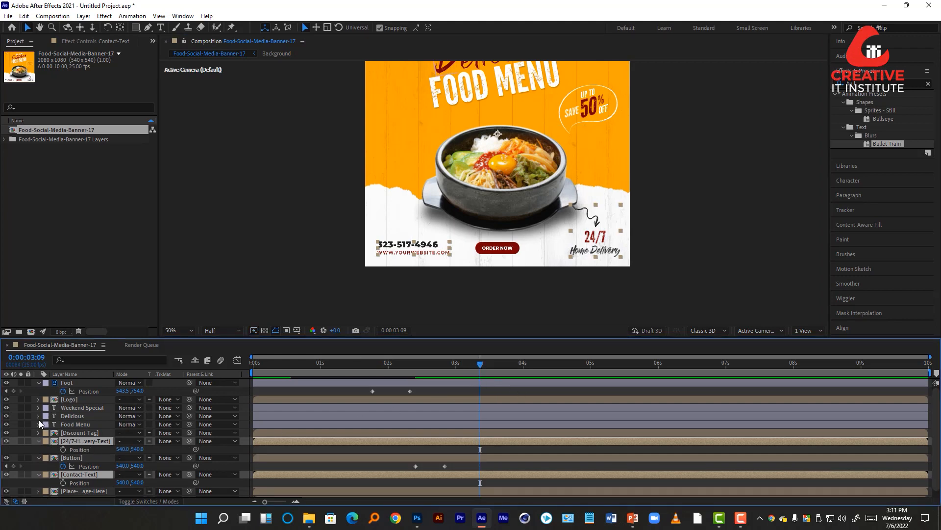
click(63, 450)
click(63, 482)
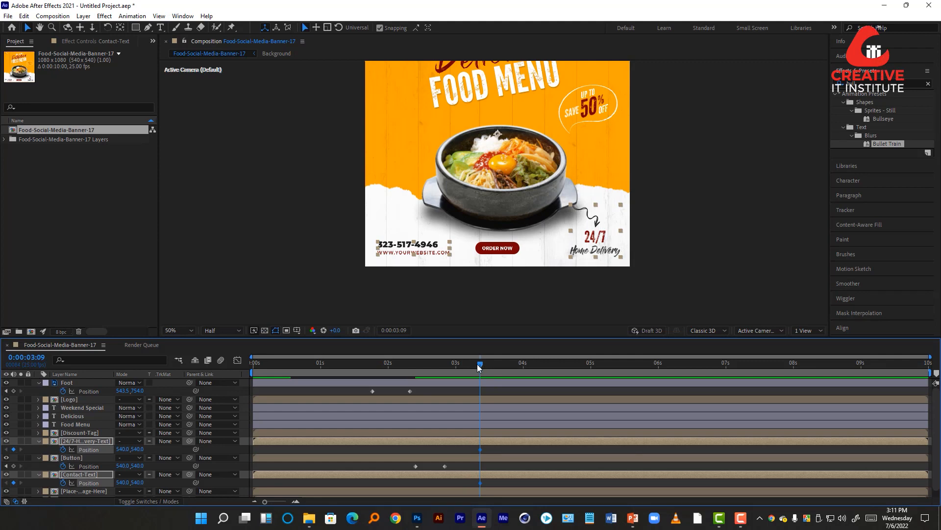
At 0:00:02:21, move the 24/7 Home Delivery text horizontally off the canvas's right edge to Position 802.0, 540.0
click(442, 372)
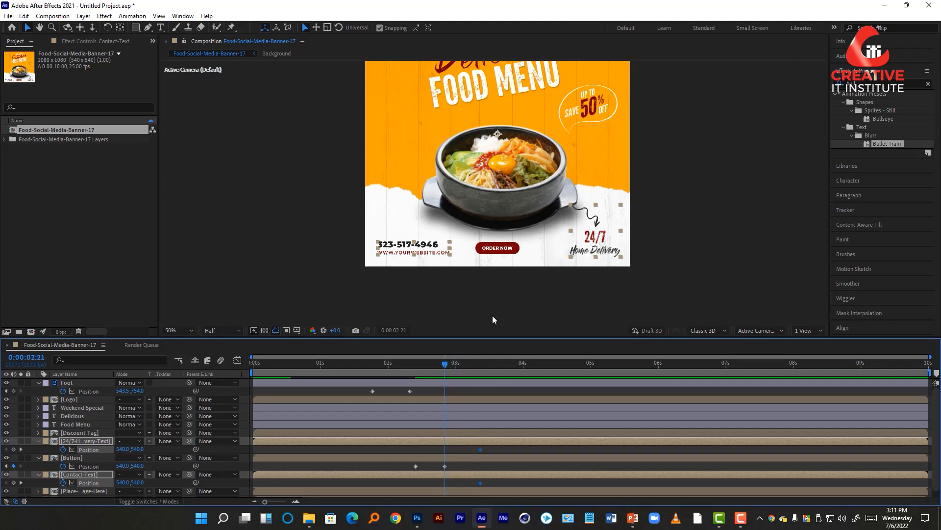
click(521, 307)
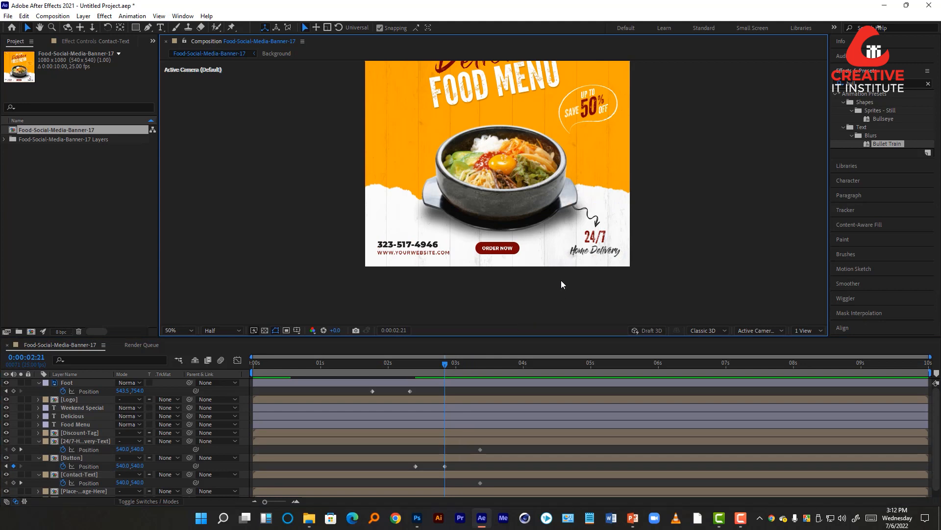
click(587, 253)
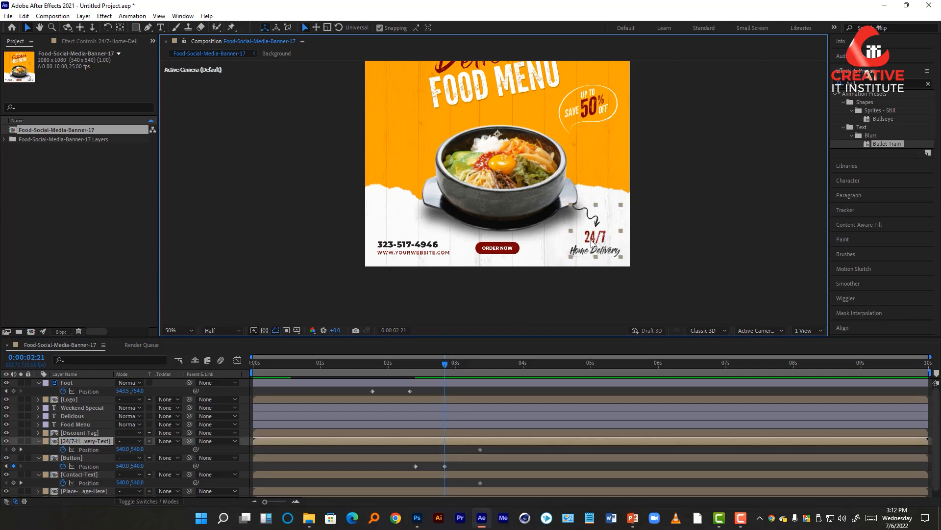
drag(593, 244, 656, 238)
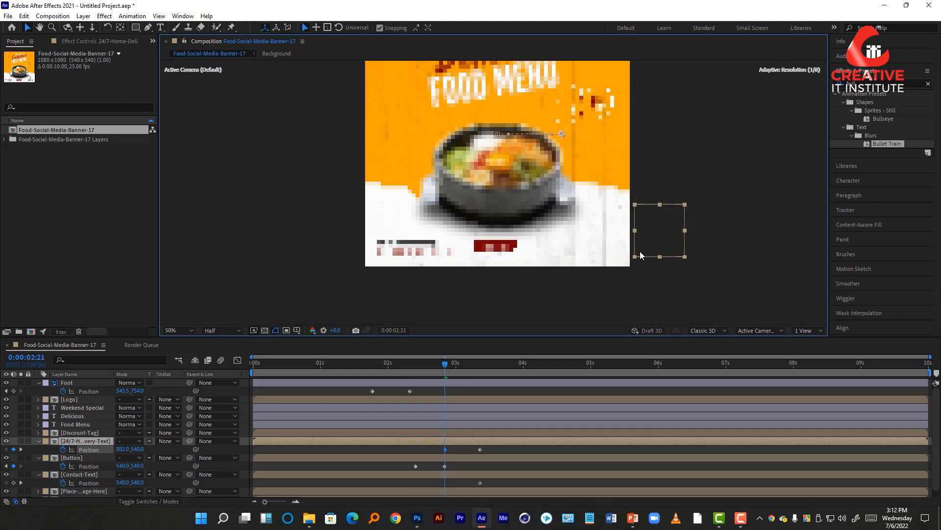
Move the contact text horizontally off the canvas's left edge to Position 164.0, 540.0 and preview both texts sliding in
click(426, 253)
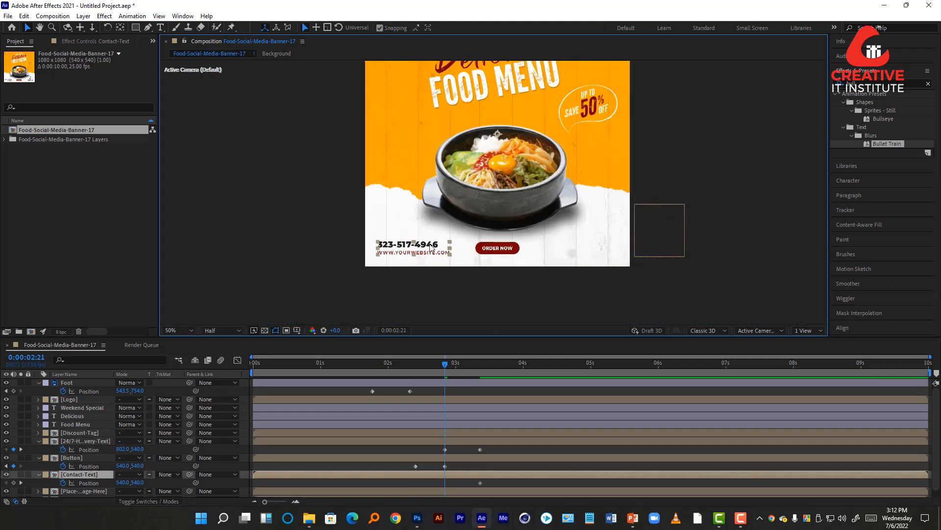
drag(425, 249, 337, 249)
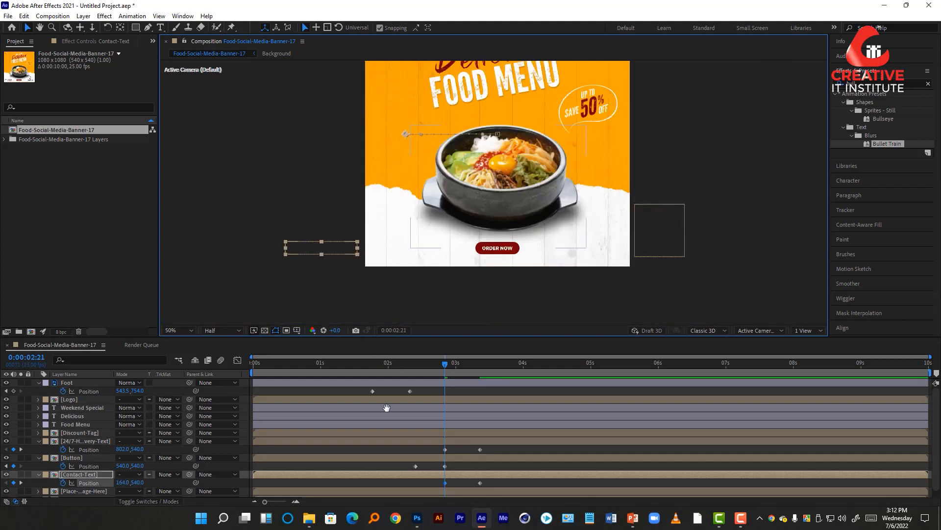
key(space)
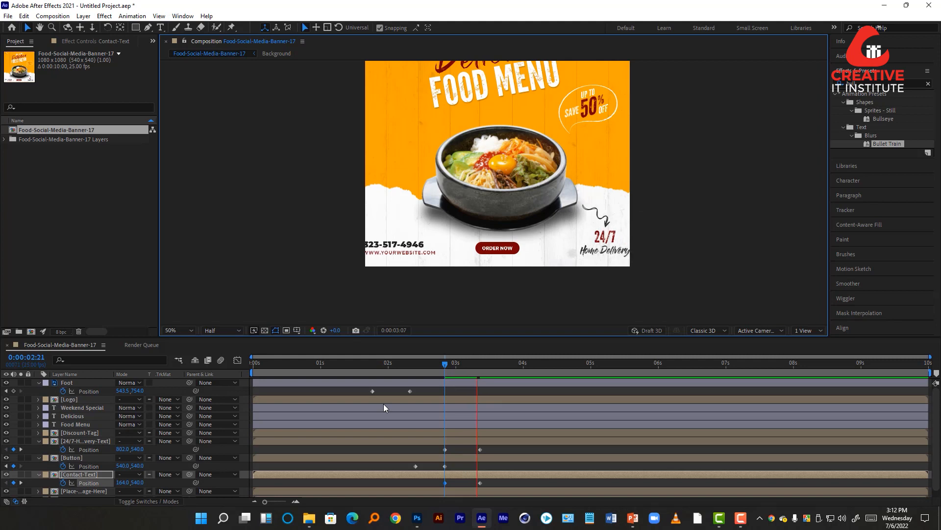
key(space)
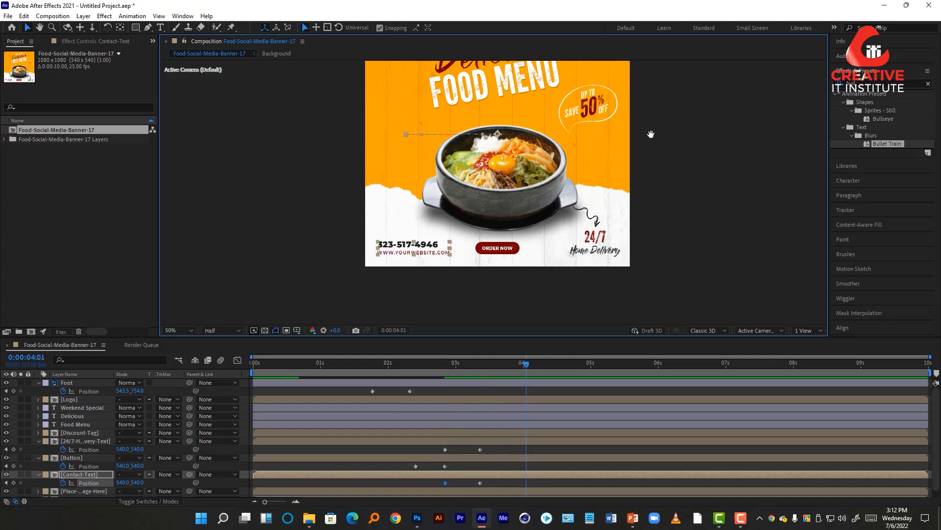
Reveal the Position of the 50% discount tag layer and add a Position keyframe at 0:00:03:20
scroll(652, 147, up, 3)
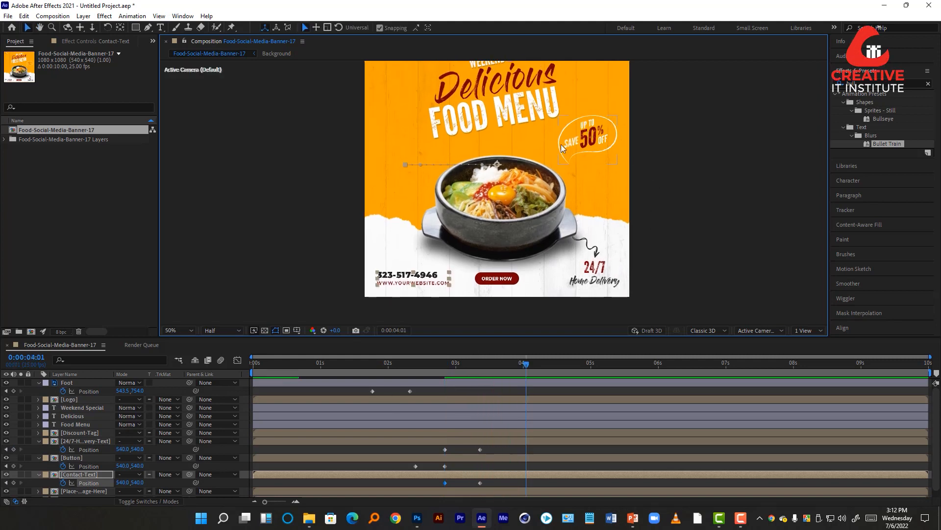
click(658, 131)
click(595, 139)
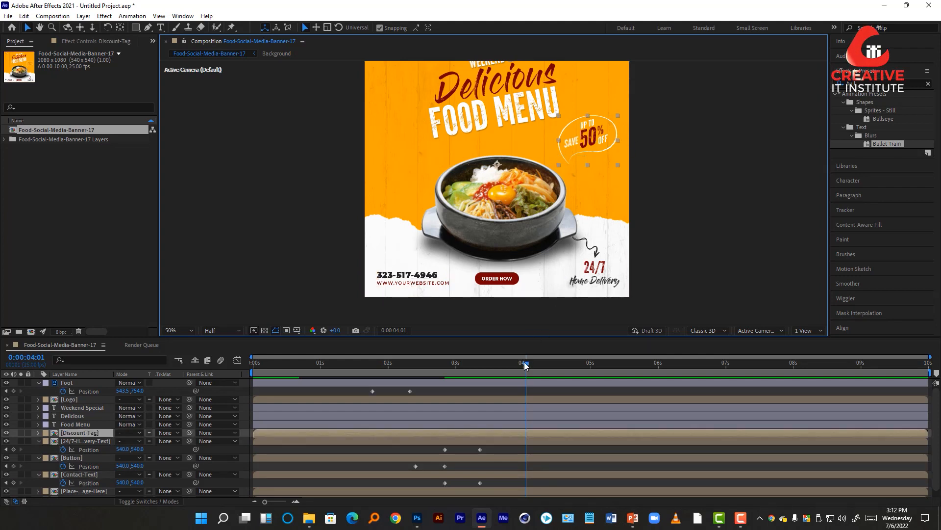
drag(525, 363, 501, 380)
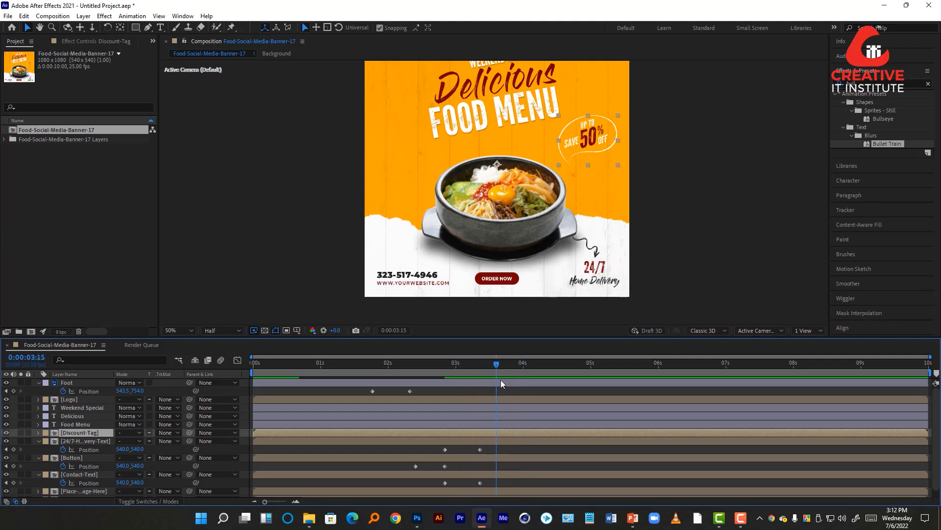
click(586, 144)
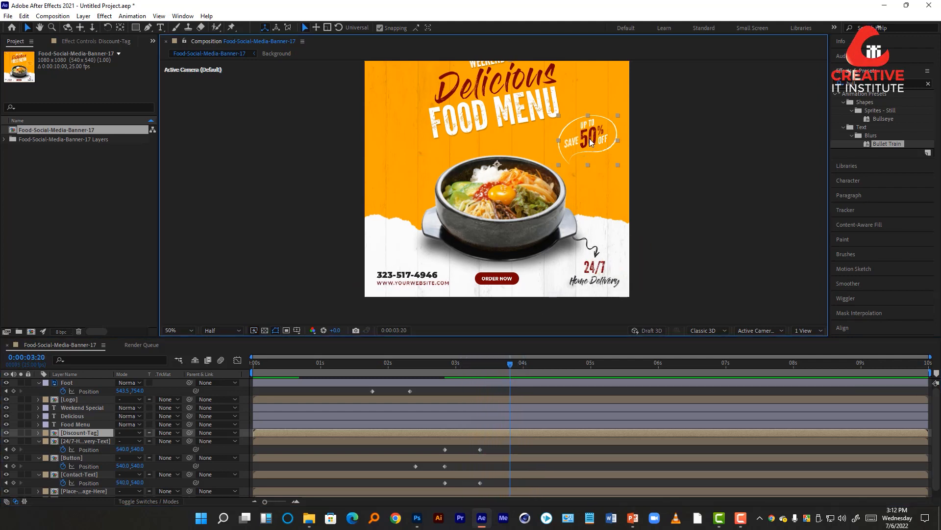
key(p)
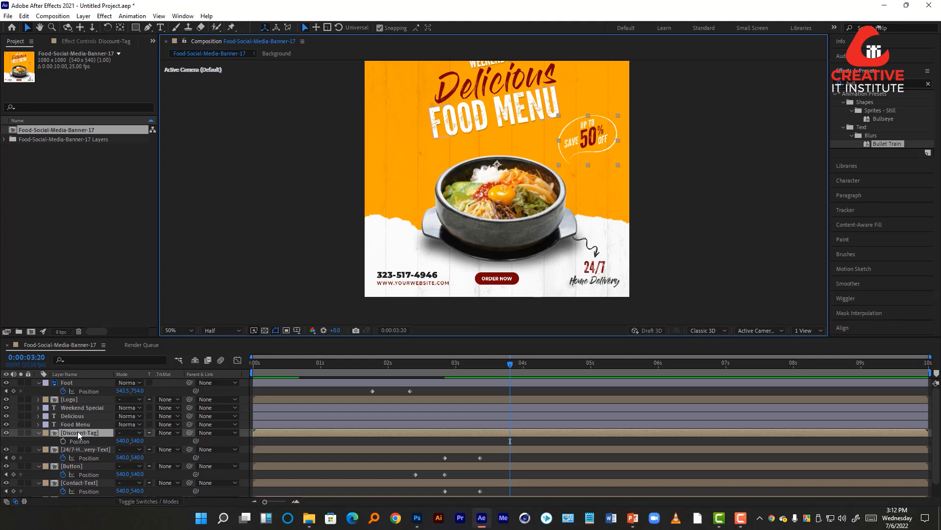
click(63, 440)
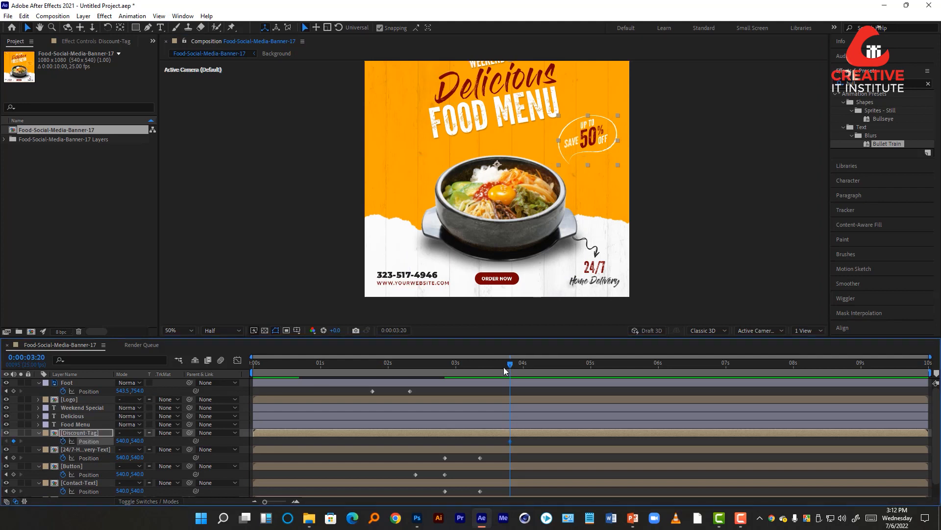
At 0:00:03:12, move the discount tag horizontally off the canvas's right edge to Position 860.0, 540.0 and preview it
drag(504, 367, 490, 369)
click(594, 141)
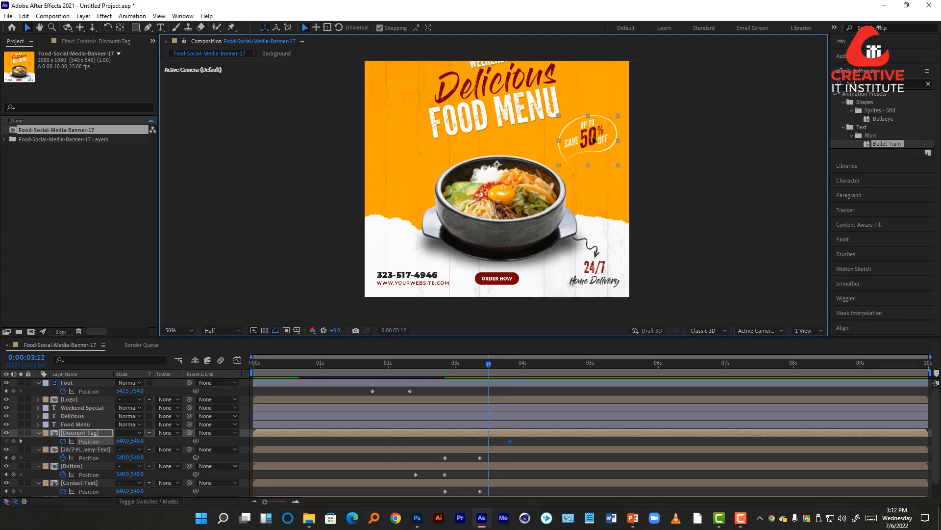
drag(594, 141, 661, 140)
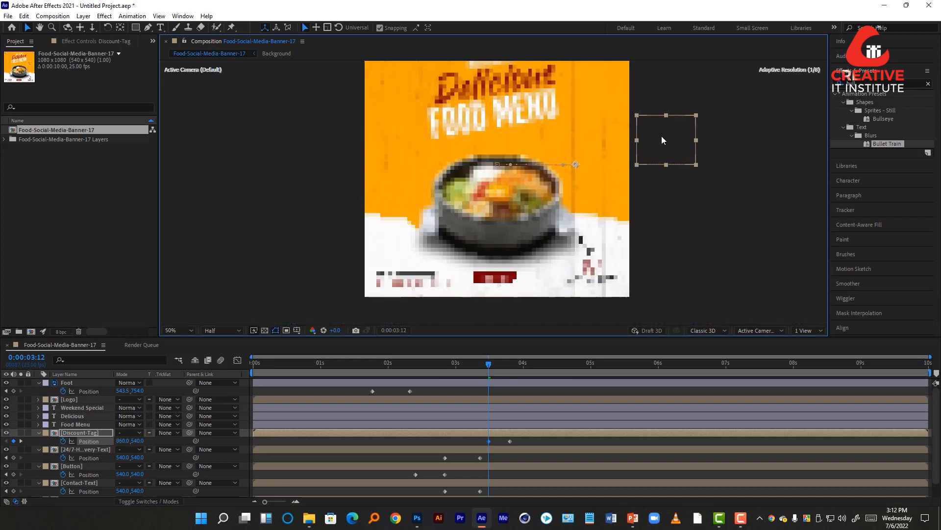
key(space)
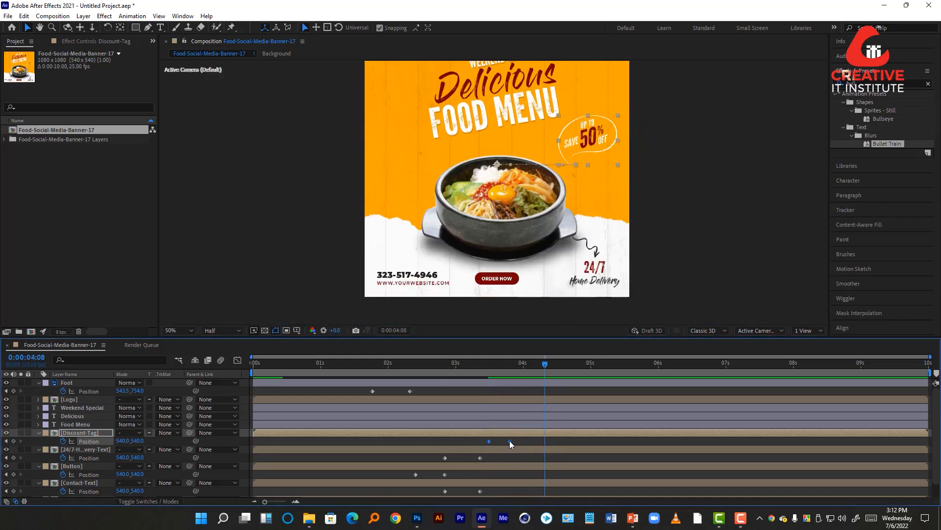
Shift both discount tag Position keyframes about three frames earlier and collapse the Discount-Tag and 24/7 Home Delivery layers
drag(510, 440, 503, 442)
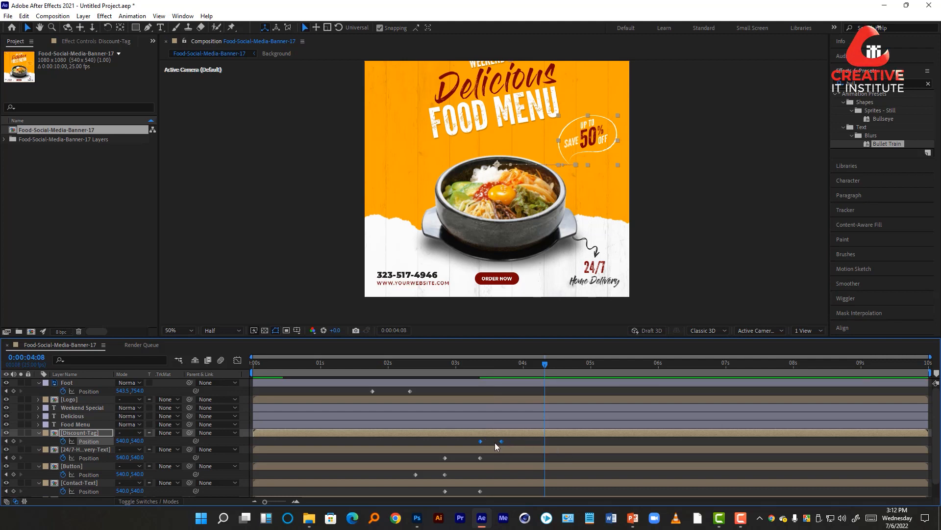
click(39, 431)
click(39, 441)
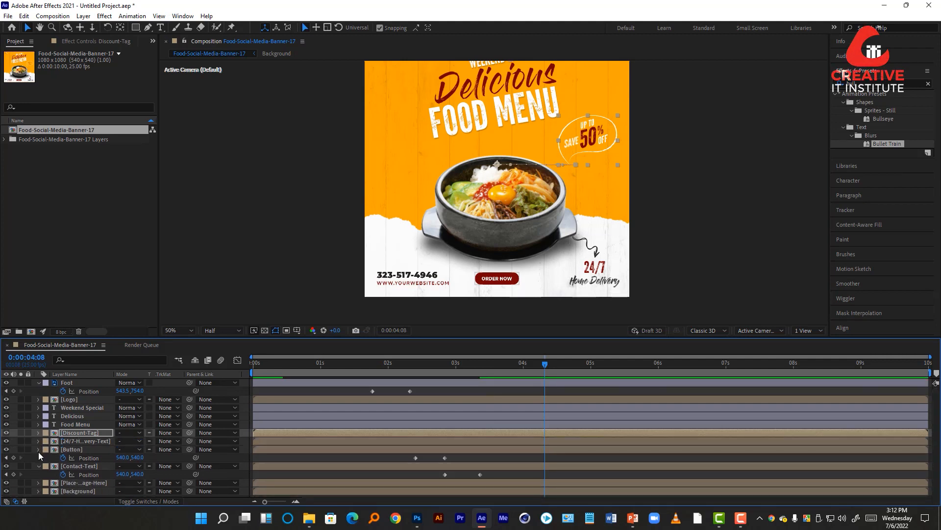
Collapse the Button and Contact-Text layers and preview the whole banner animation from 0:00:00:00
click(39, 449)
click(39, 458)
click(338, 365)
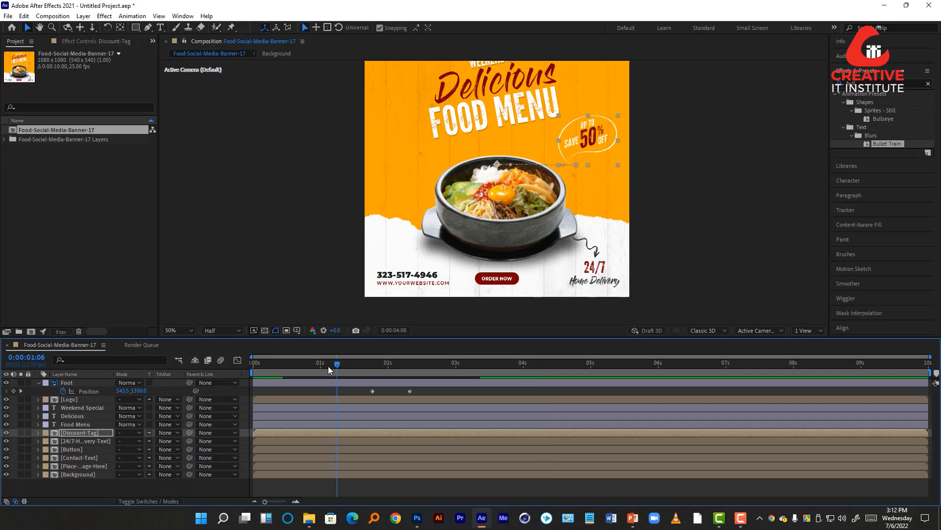
drag(328, 365, 237, 376)
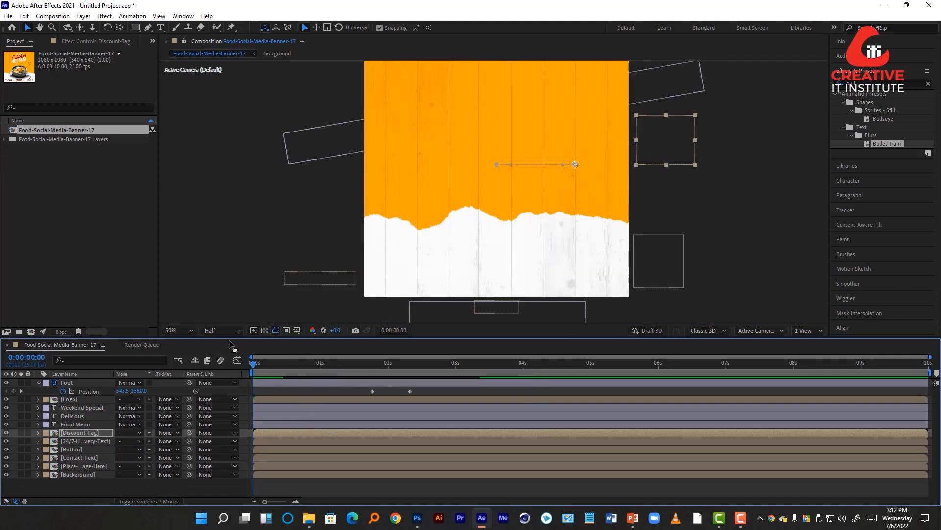
click(178, 331)
click(190, 158)
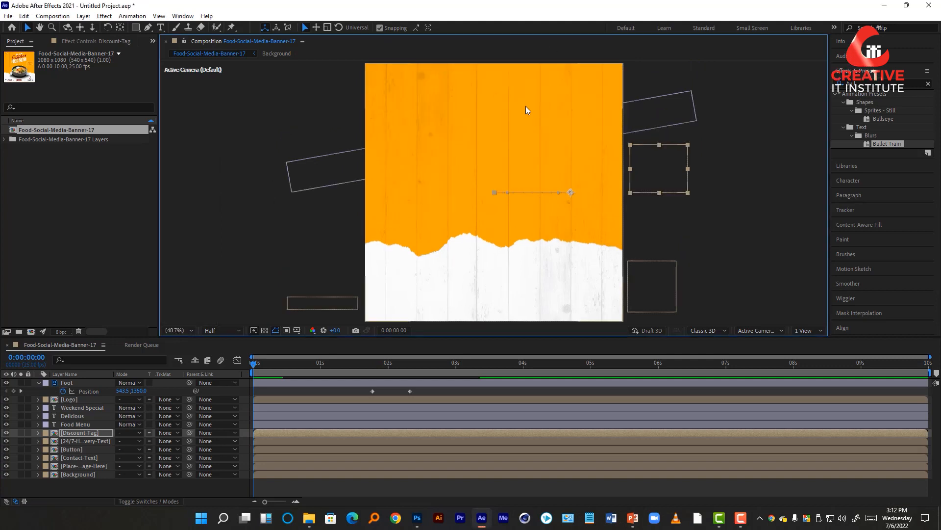
key(space)
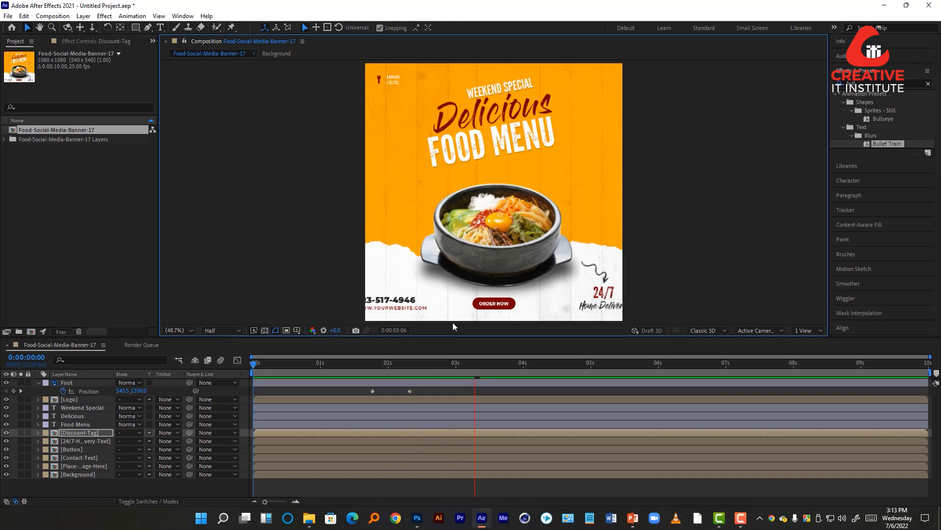
key(space)
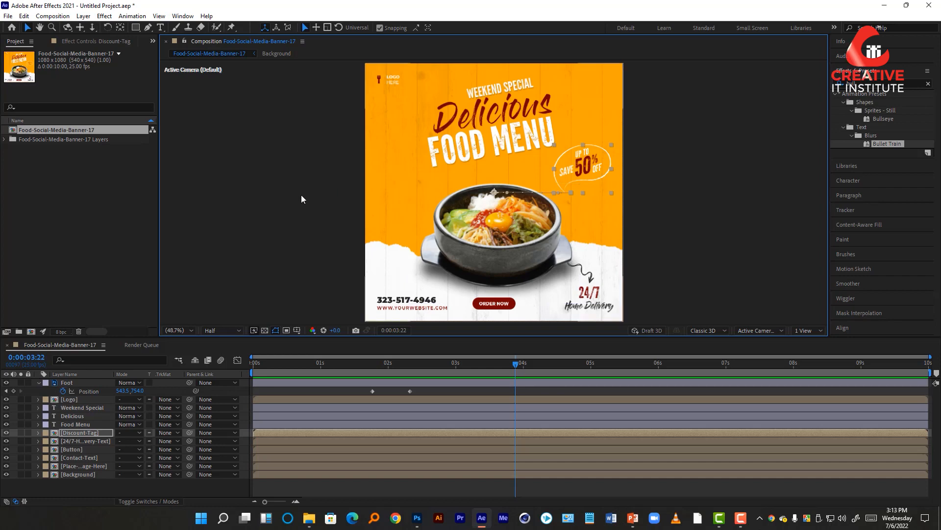
Import the smoke green screen effect MP4 from the "video slide for recording" folder as footage
click(90, 211)
double_click(75, 219)
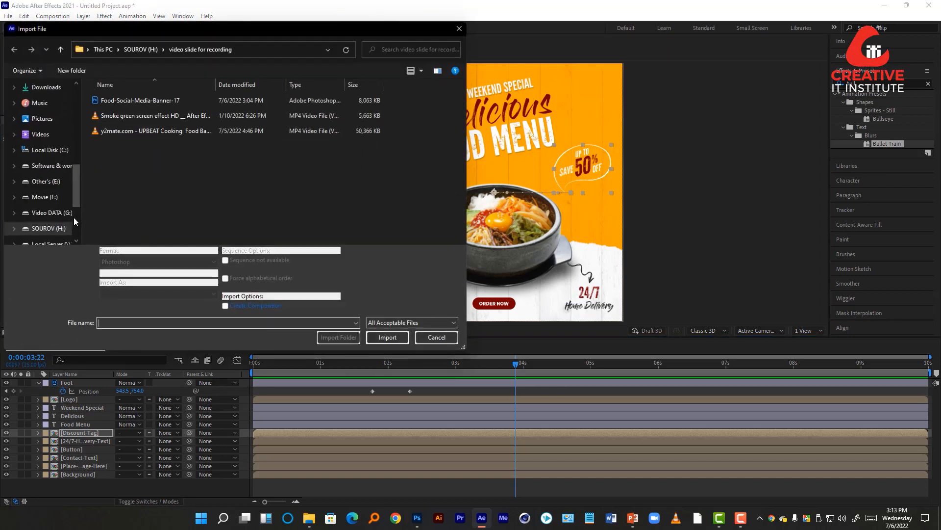
click(132, 118)
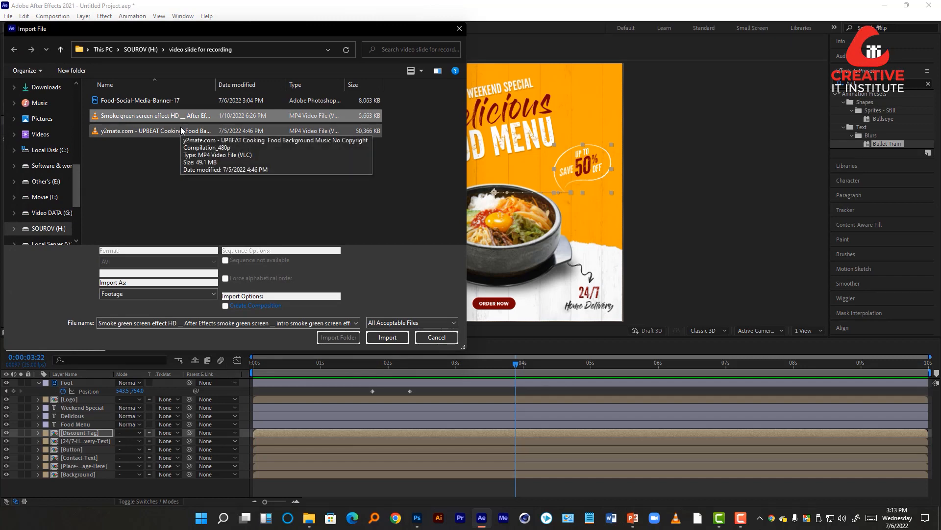
click(388, 336)
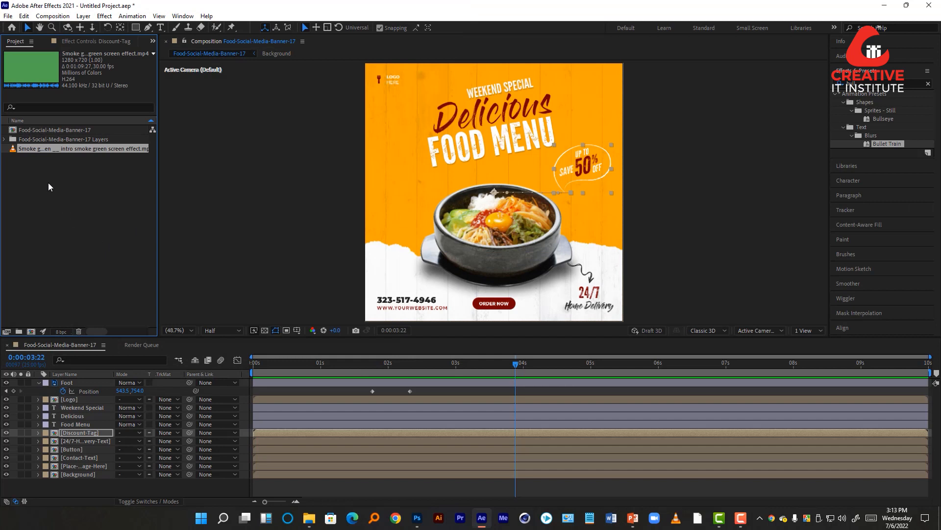
Play the smoke green screen footage in its own viewer and return to the banner composition
double_click(28, 147)
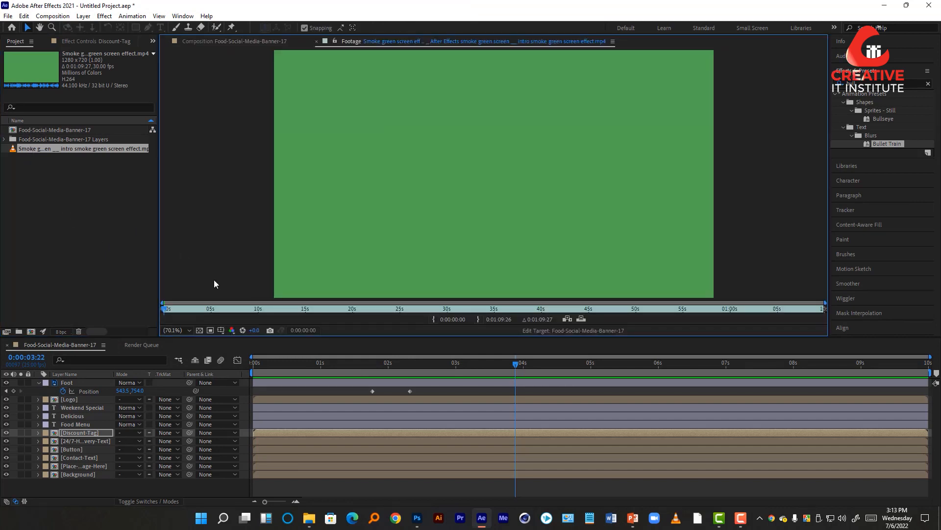
key(space)
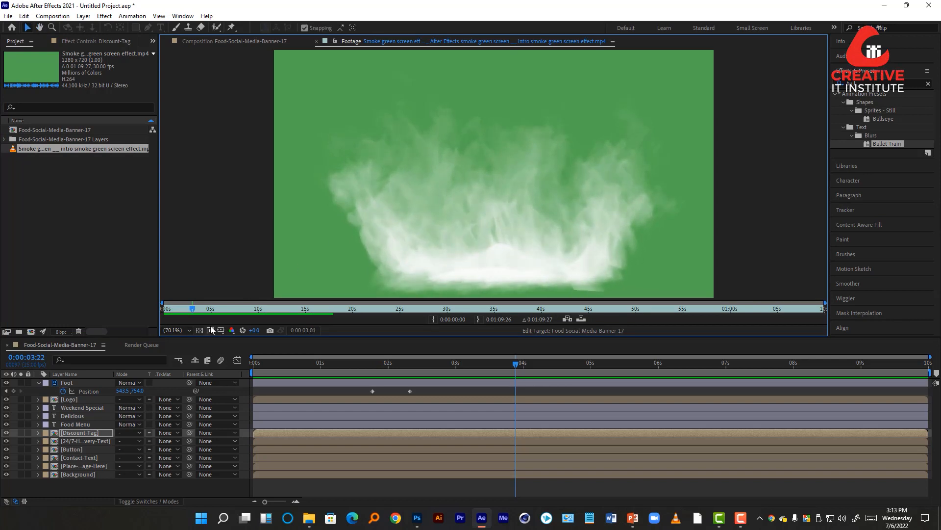
click(205, 41)
Collapse the Foot layer and add the smoke footage above it as the composition's topmost layer
click(37, 150)
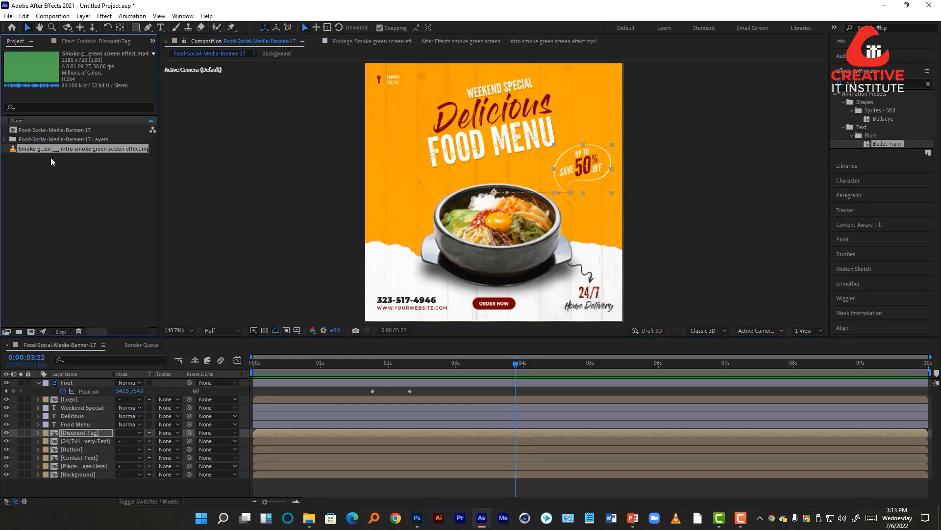
click(38, 382)
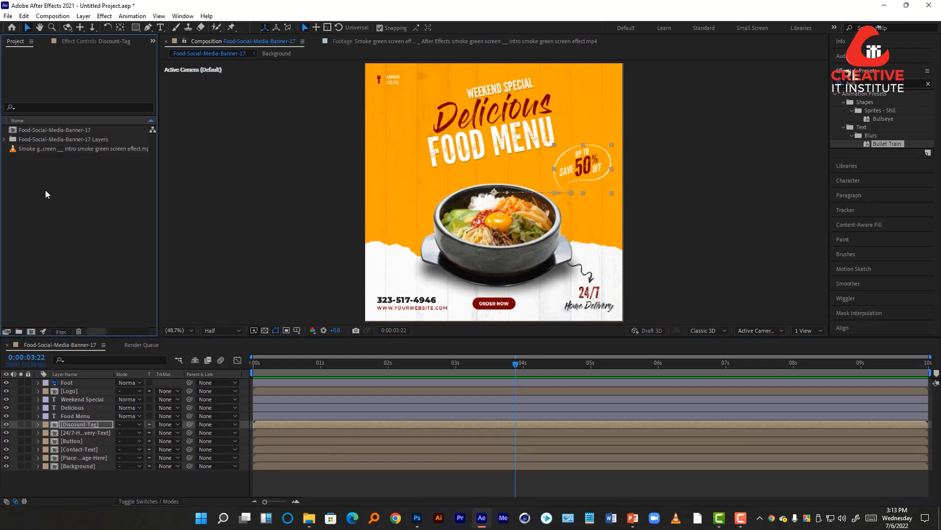
click(37, 148)
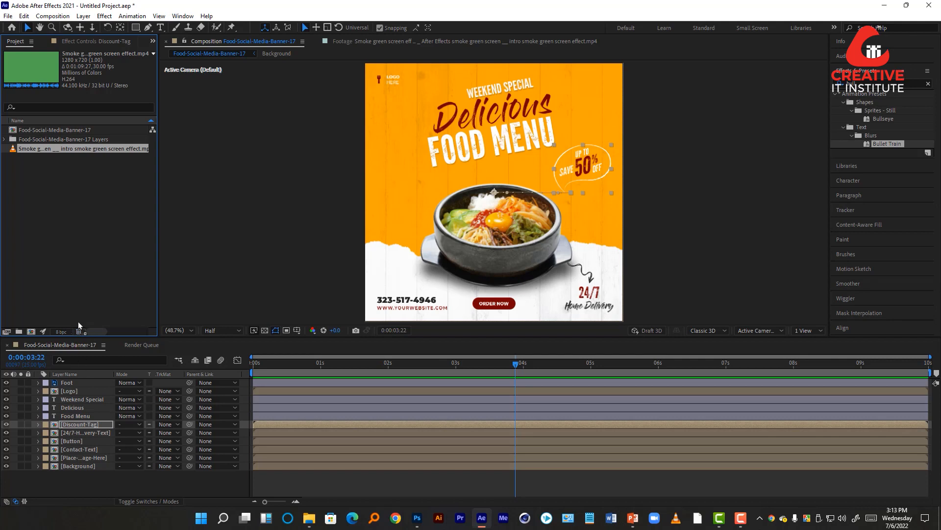
drag(78, 382, 79, 381)
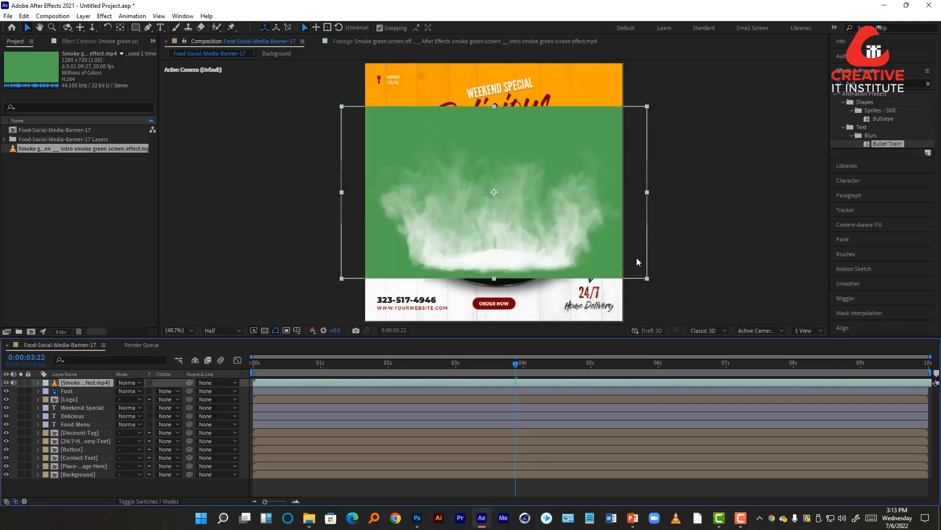
Enlarge the smoke footage slightly and move it up so its smoke rises from the food bowl
drag(649, 194, 661, 193)
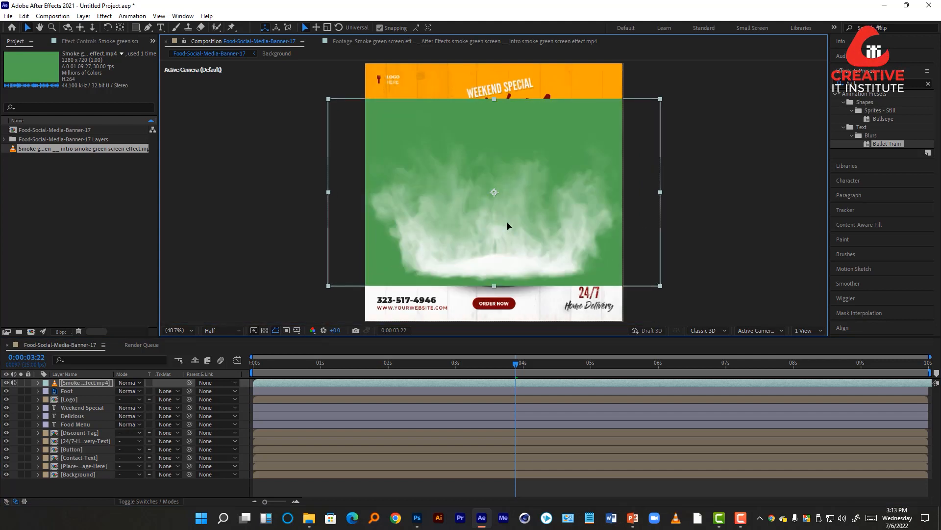
key(shift+Up)
key(shift+Up)
key(shift+Up)
key(shift+Up)
key(shift+Up)
key(shift+Up)
key(shift+Up)
drag(505, 232, 506, 229)
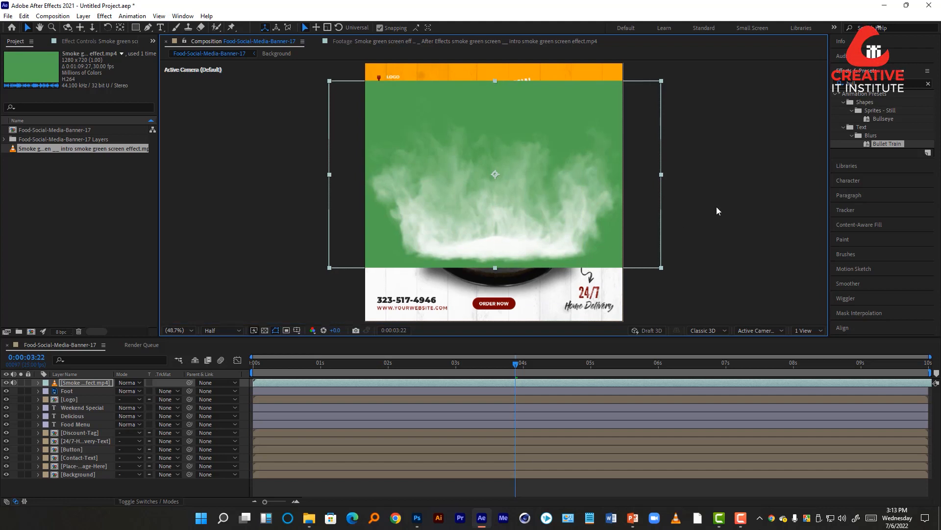
Apply Keylight (1.2) to the smoke layer and sample the footage's green background as the Screen Colour
click(928, 83)
click(855, 84)
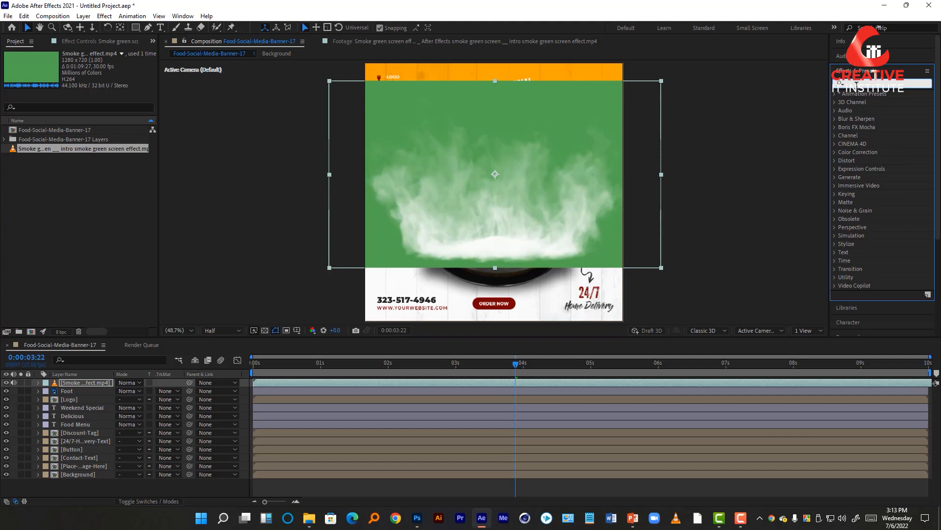
text(keylight)
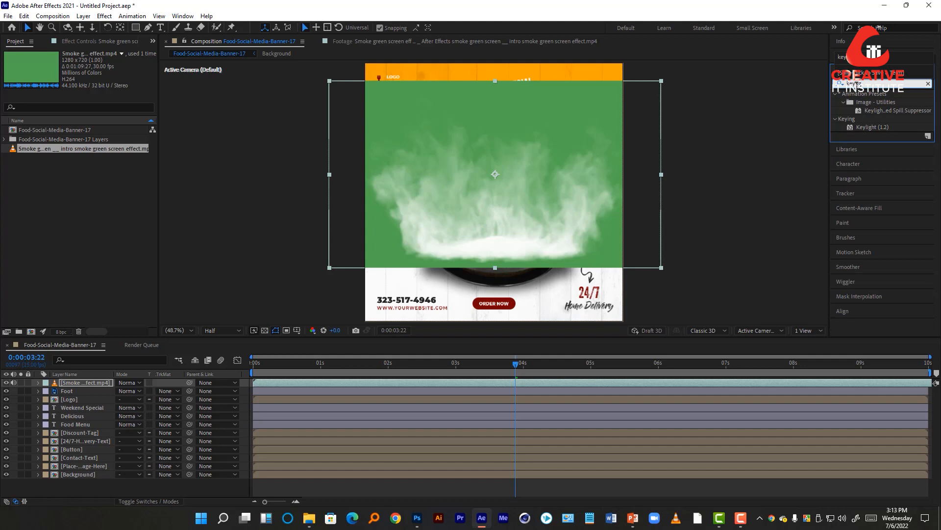
click(872, 126)
drag(616, 184, 600, 189)
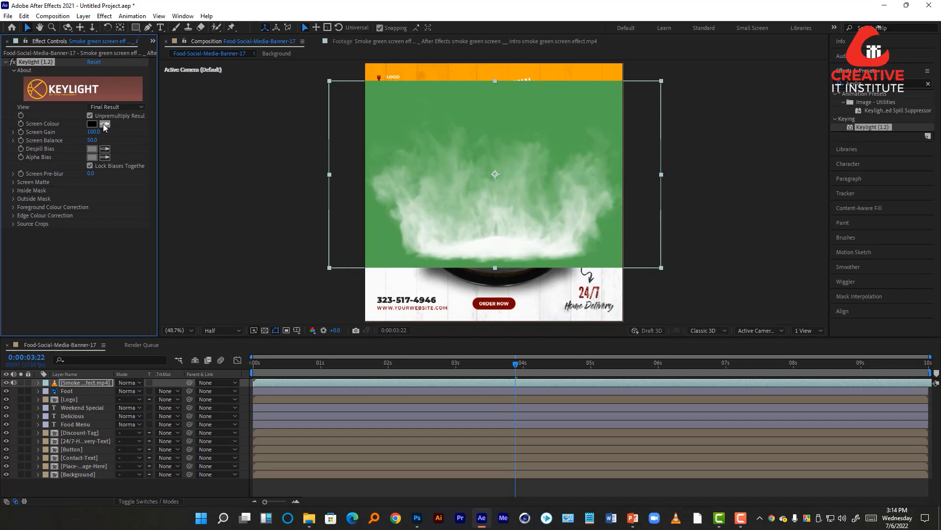
click(603, 93)
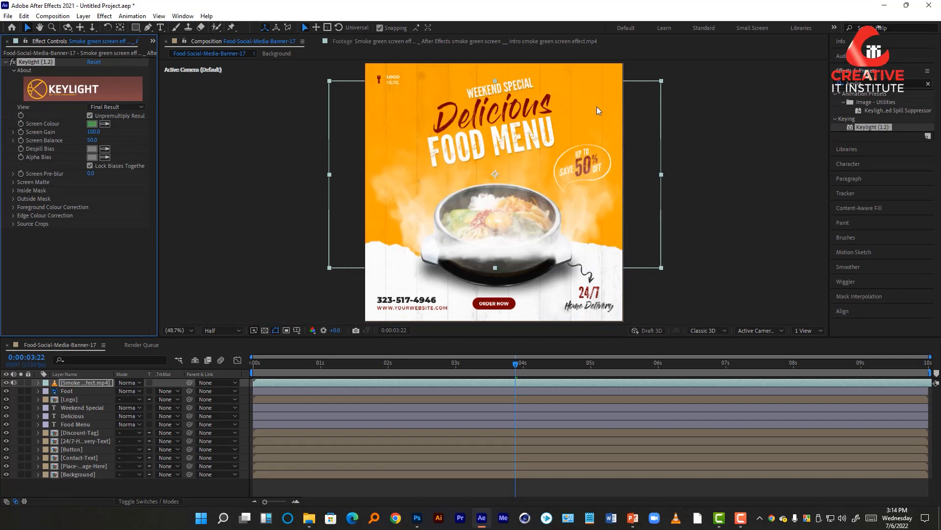
Preview the keyed smoke with the banner animation from 0:00:00:09
click(261, 242)
click(351, 251)
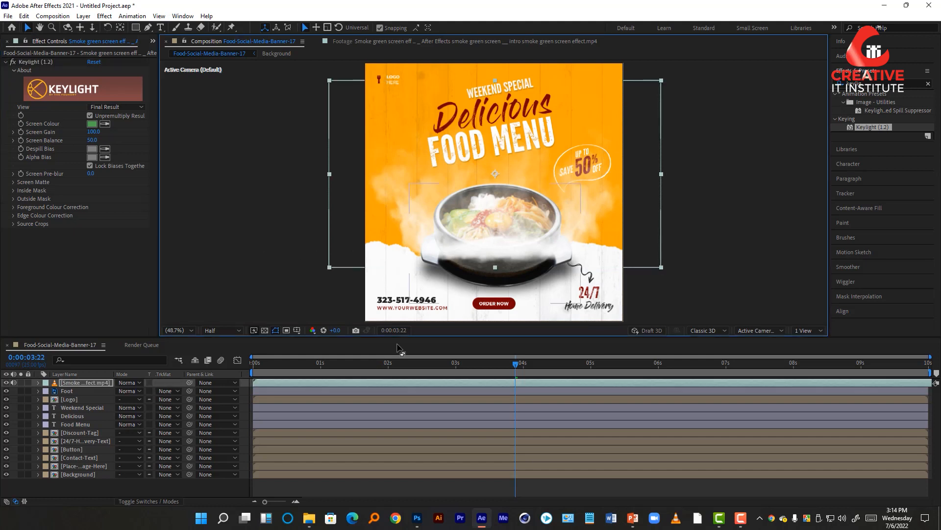
drag(366, 363, 284, 370)
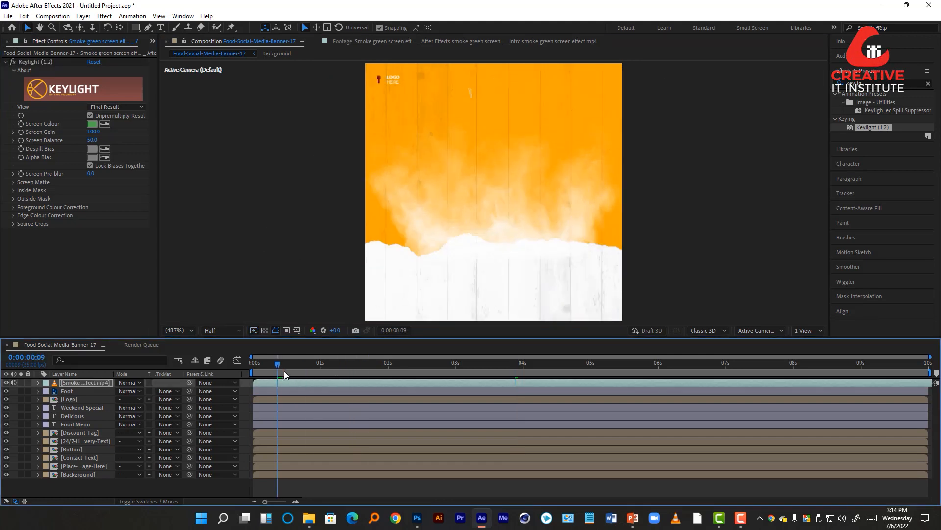
key(space)
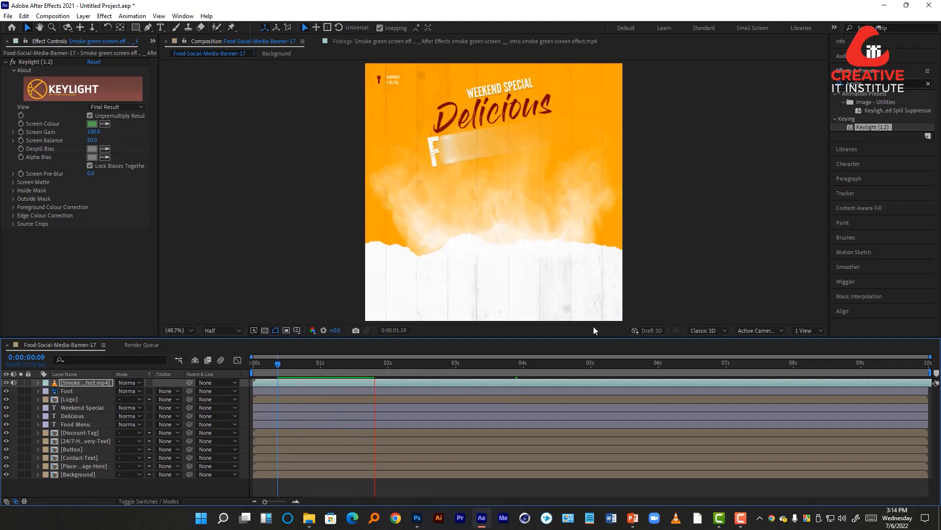
key(space)
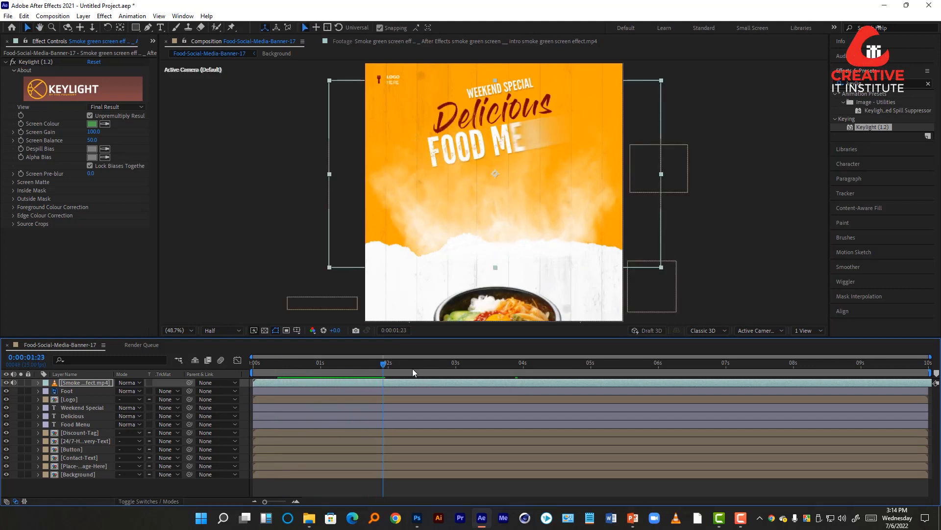
Reveal the Foot layer's Position keyframes and shift the smoke layer to start just before the bowl's second keyframe at 0:00:02:08
click(72, 392)
key(p)
drag(383, 367, 410, 367)
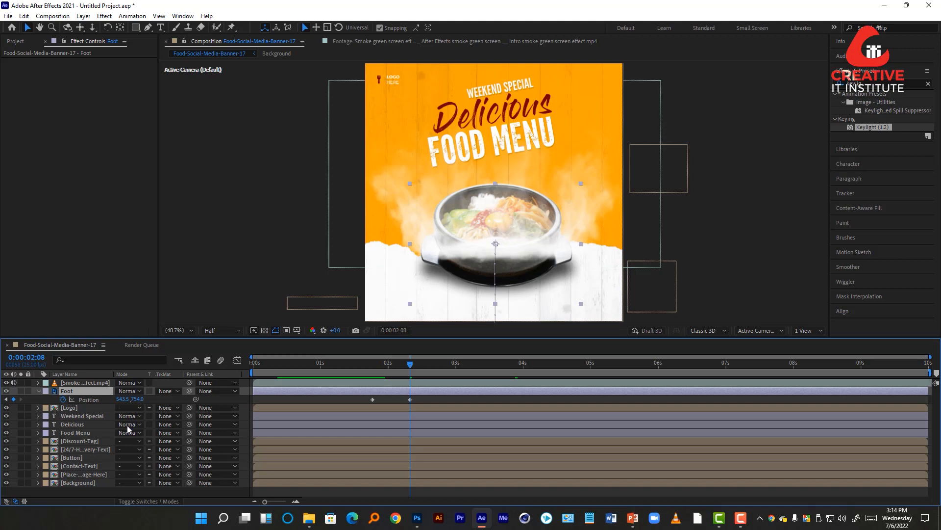
click(271, 382)
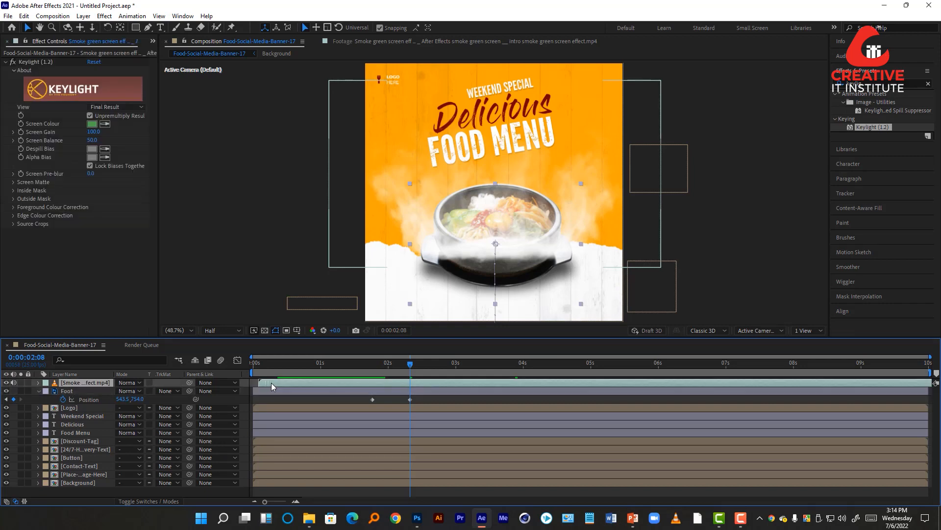
drag(271, 382, 357, 384)
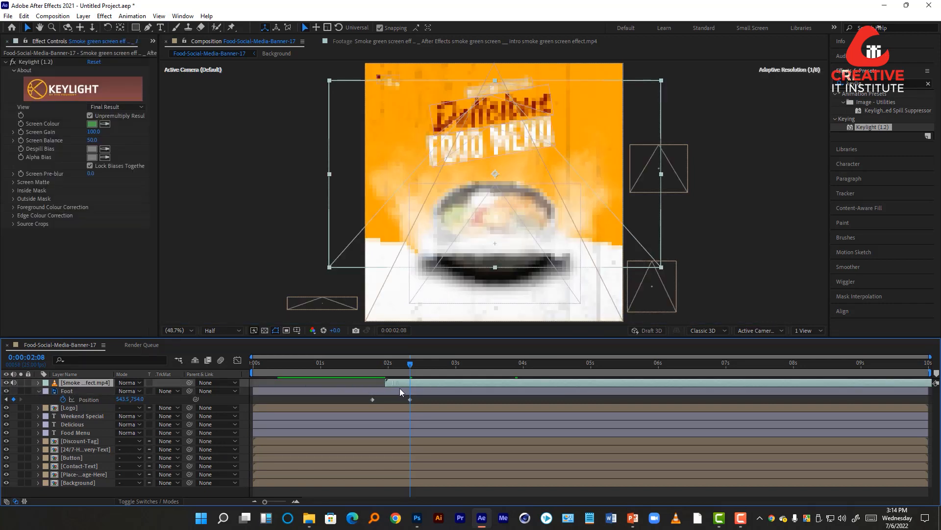
drag(413, 390, 416, 387)
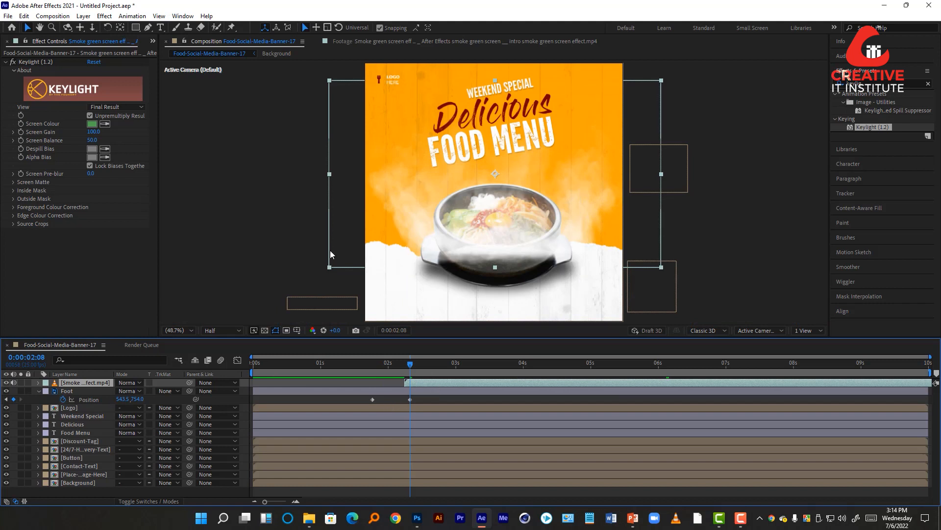
Draw a closed Pen tool mask on the smoke layer, curving along the bowl's front rim and looping around above the canvas
key(g)
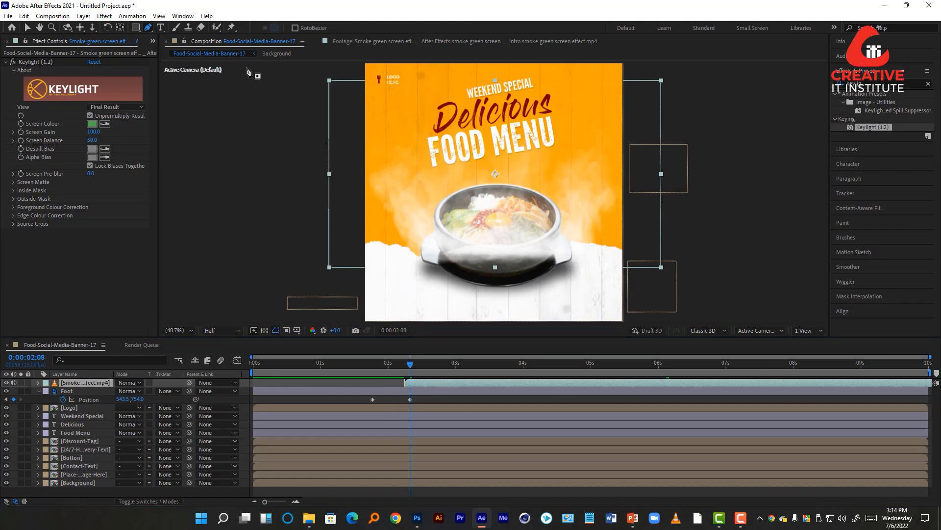
click(312, 110)
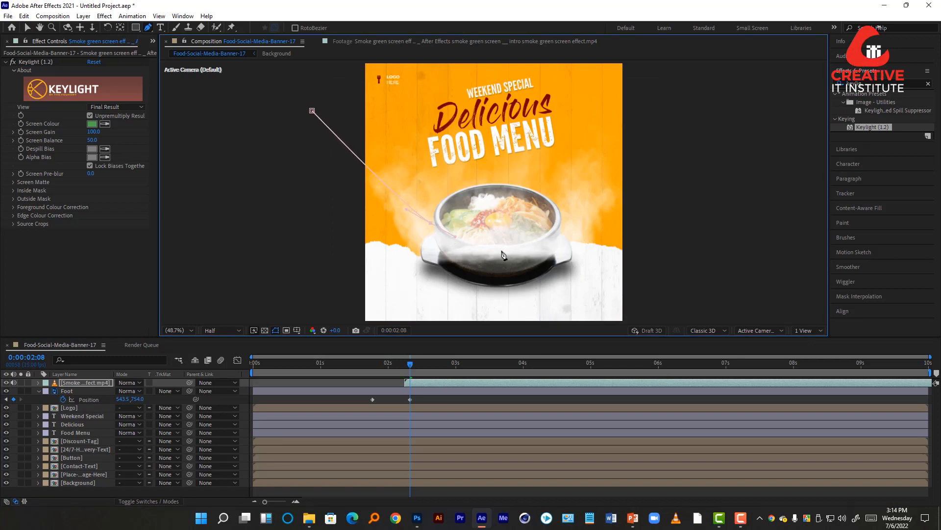
drag(510, 250, 542, 244)
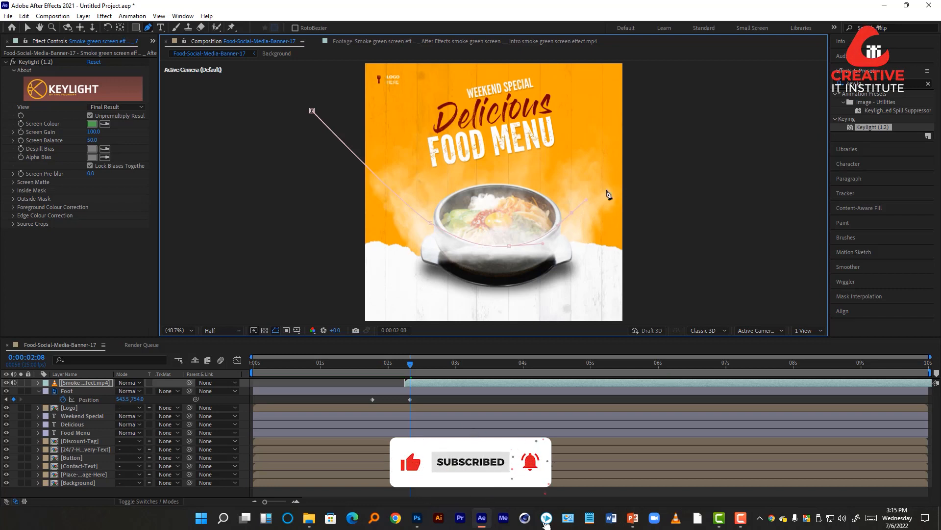
click(639, 159)
drag(604, 108, 598, 193)
click(644, 130)
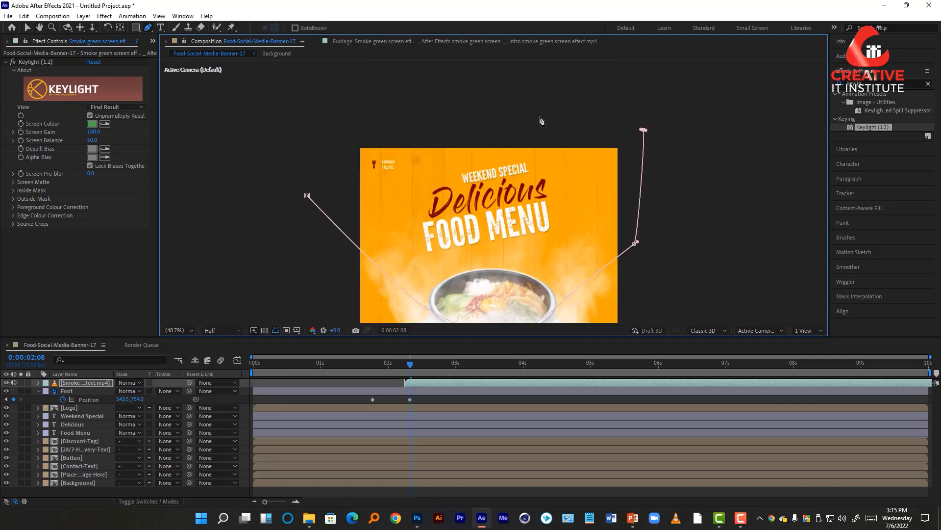
drag(497, 116, 461, 115)
drag(278, 141, 301, 157)
click(307, 195)
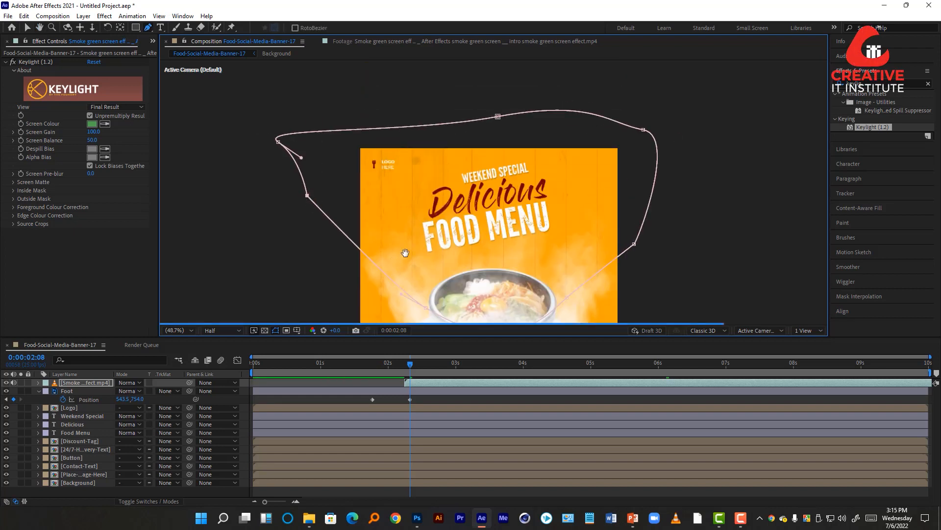
drag(405, 253, 400, 181)
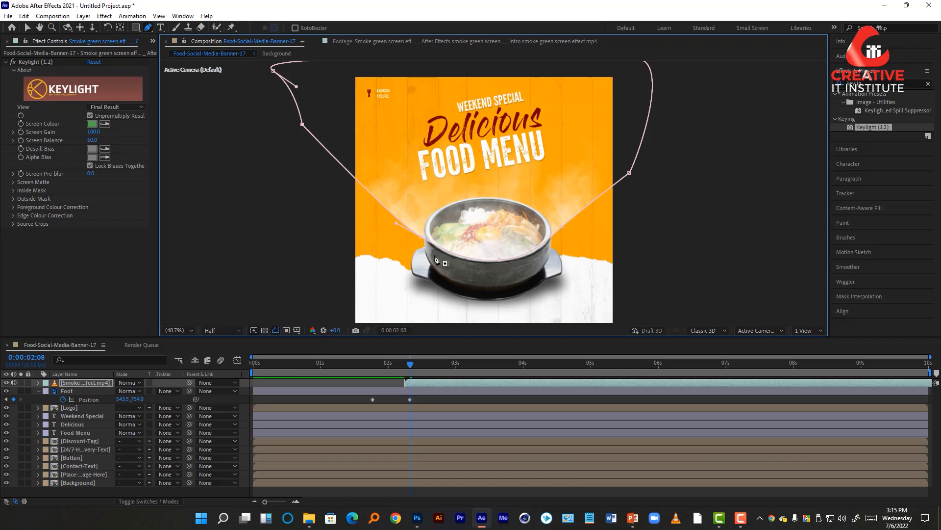
Feather the smoke layer's mask slightly inward from the edge at the bowl's left rim using the Mask Feather Tool
click(148, 28)
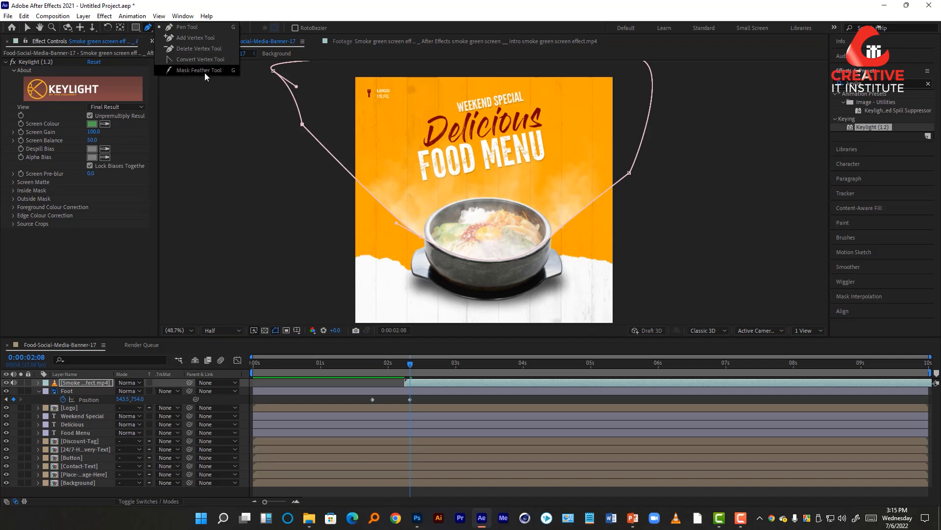
click(197, 71)
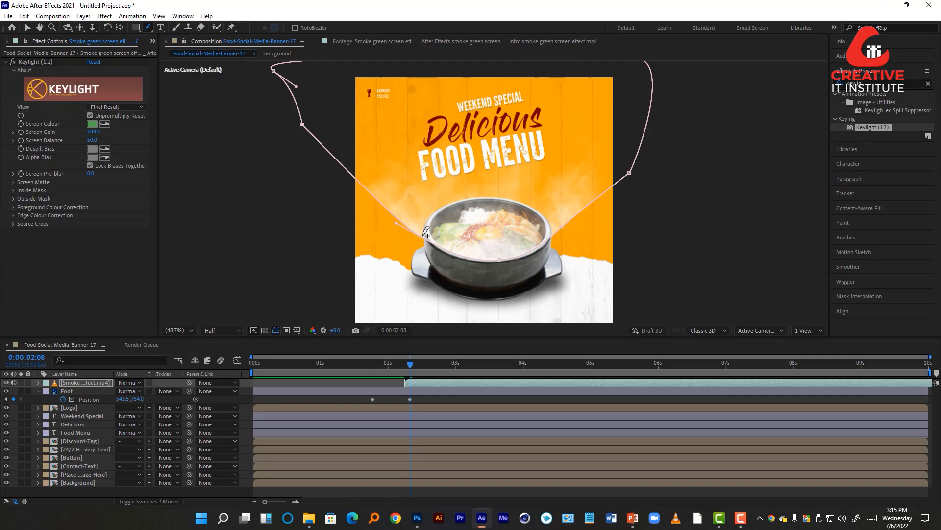
drag(425, 234, 434, 227)
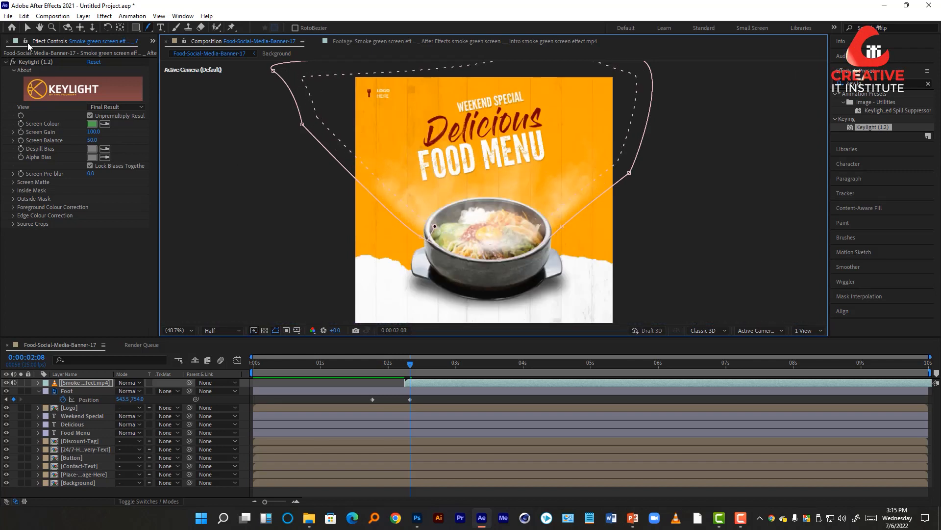
Move the smoke layer slightly down over the bowl and preview the animation from 0:00:02:06
click(28, 27)
click(479, 215)
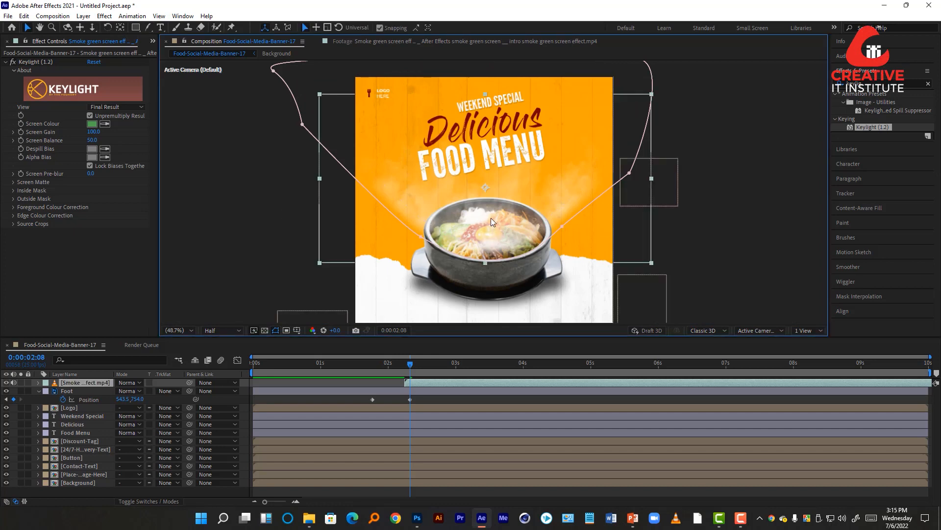
drag(491, 222, 494, 233)
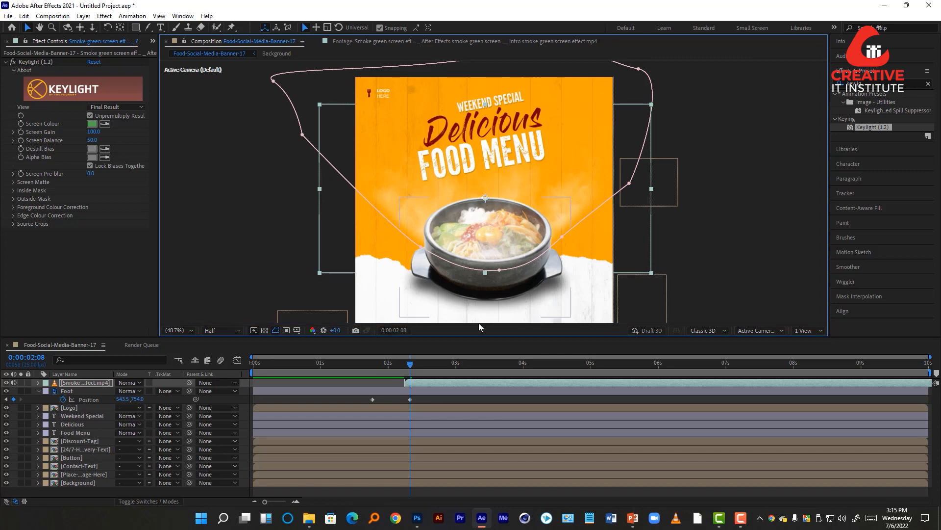
drag(409, 368, 405, 365)
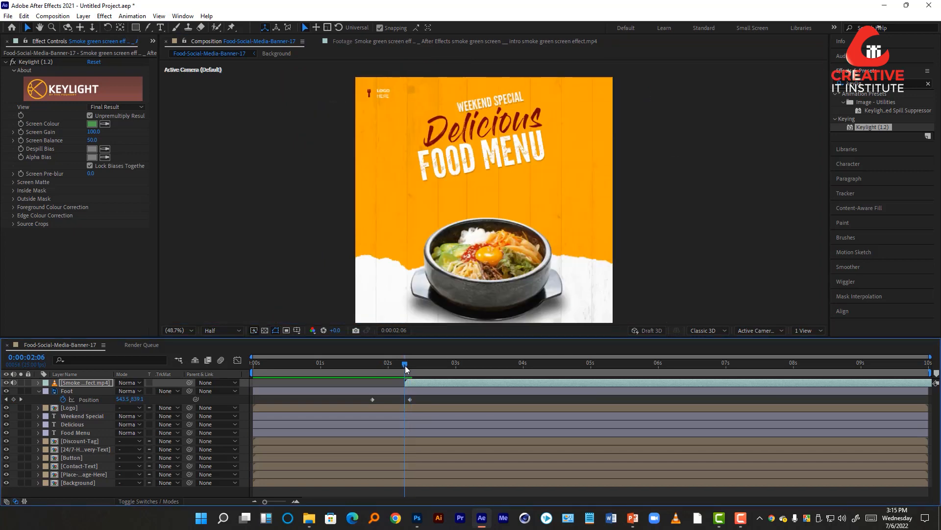
key(space)
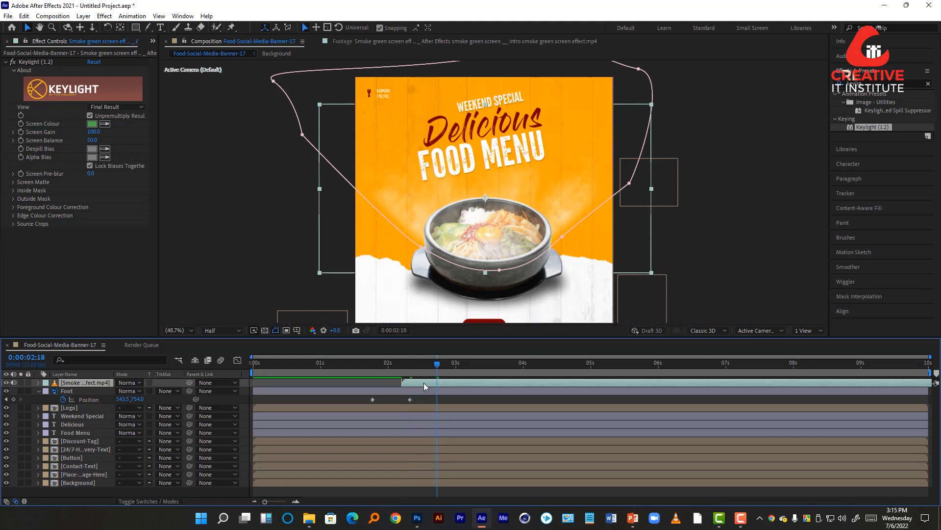
Keyframe the smoke layer's Opacity to fade from 0% at 0:00:02:05 to 100% at 0:00:02:09
key(t)
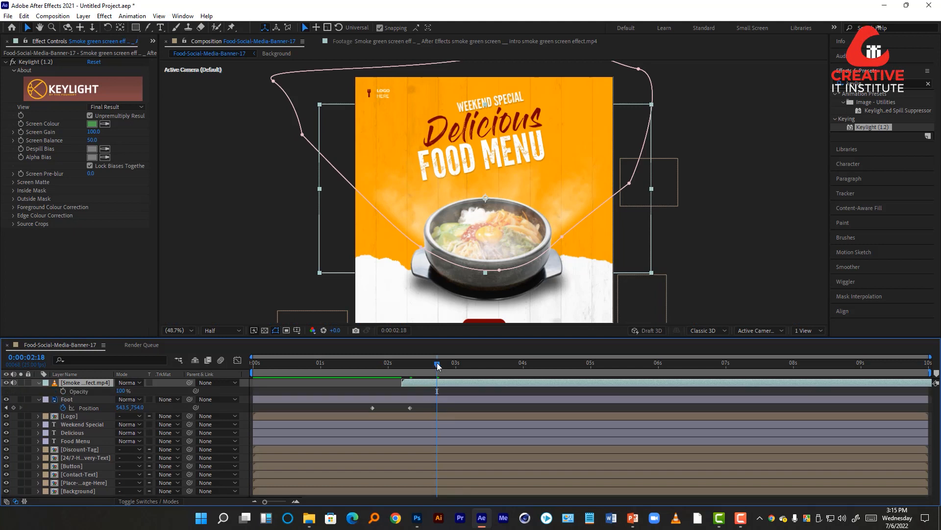
drag(436, 365, 413, 372)
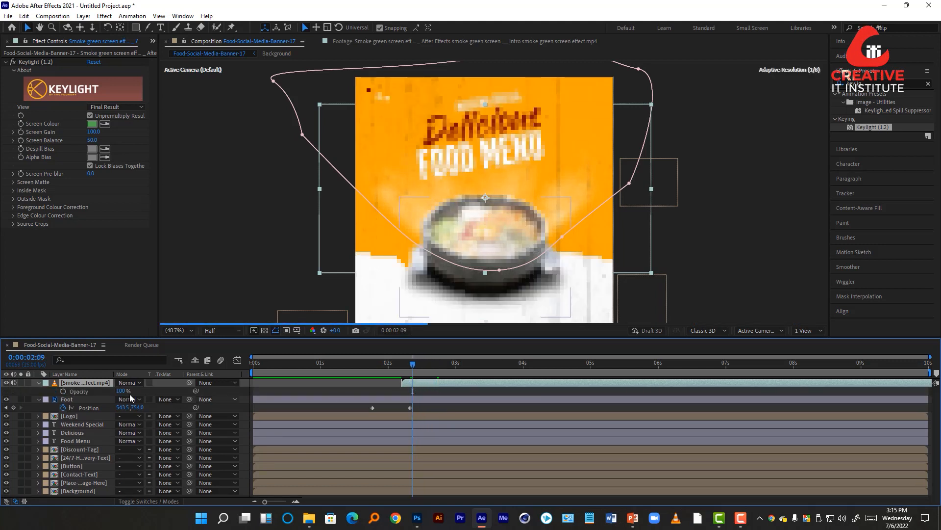
click(63, 391)
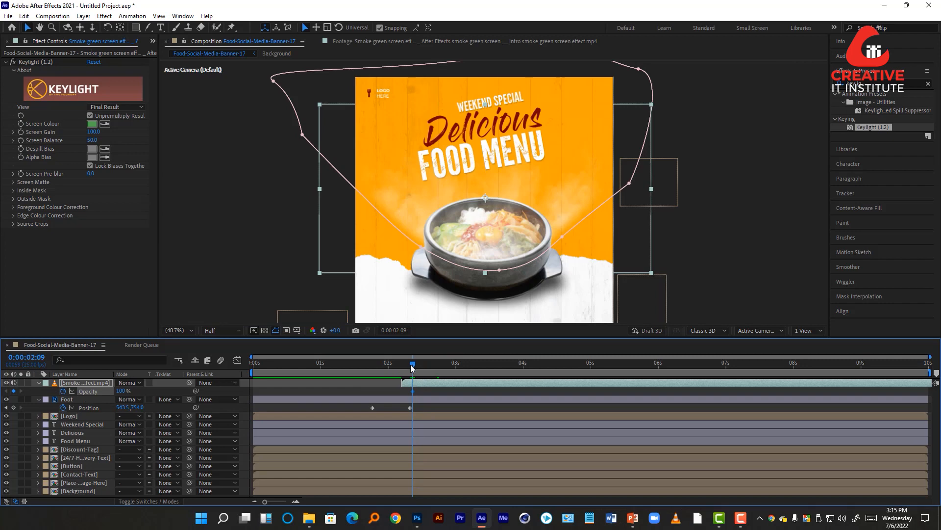
drag(403, 369, 400, 367)
click(122, 391)
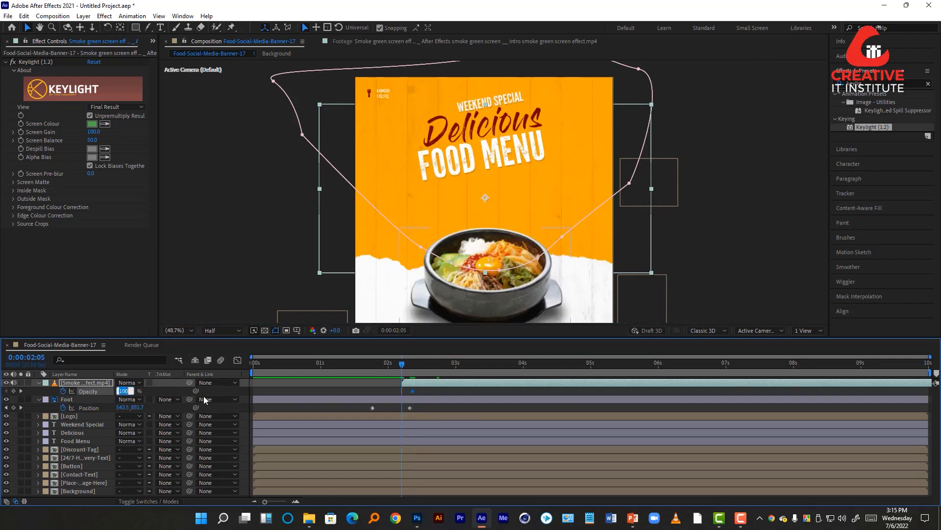
text(0)
key(Return)
Preview the smoke fade-in, view the whole banner at 25% zoom and deselect the smoke layer
key(space)
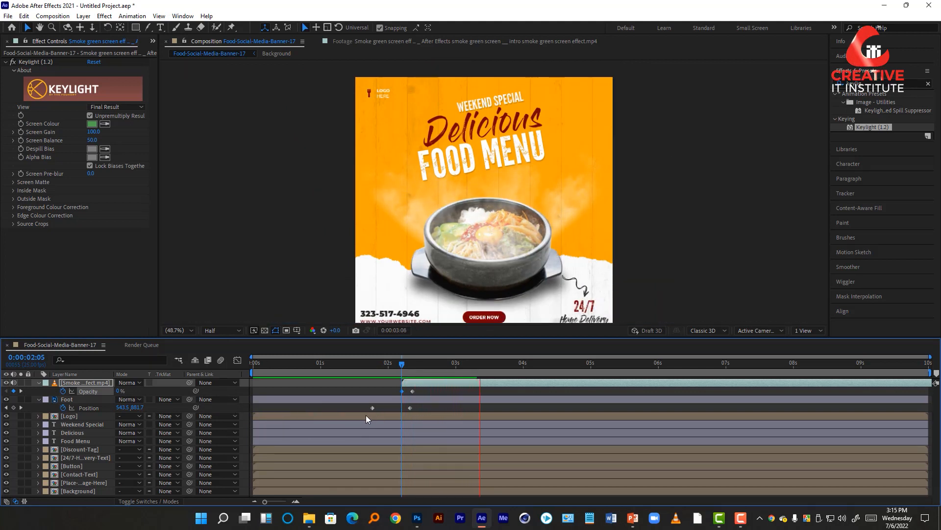
key(space)
scroll(493, 194, down, 2)
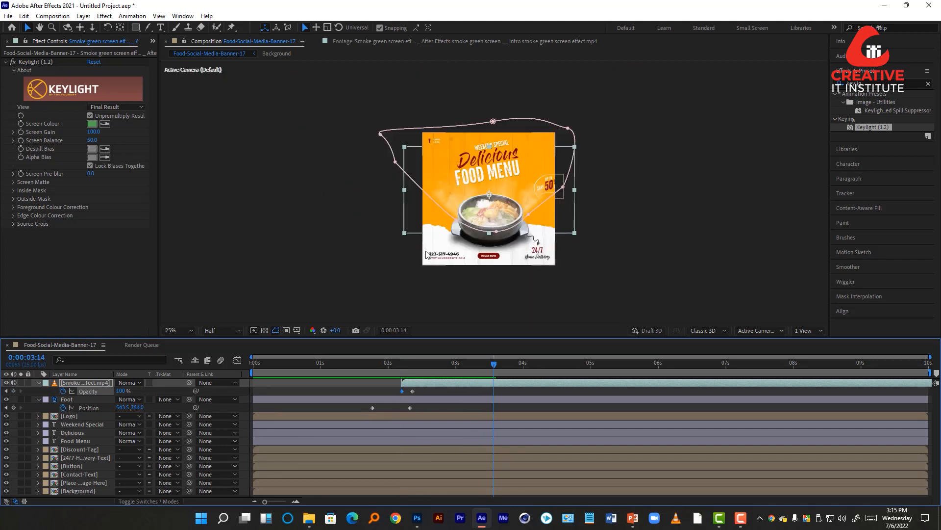
click(615, 260)
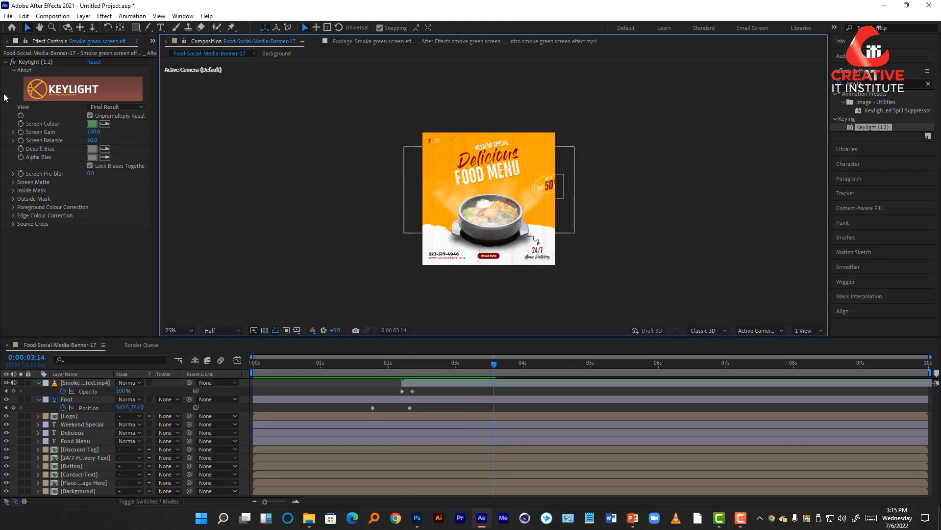
Import the y2mate.com UPBEAT Cooking Food Background Music MP4 file into the project as footage
click(153, 41)
click(175, 53)
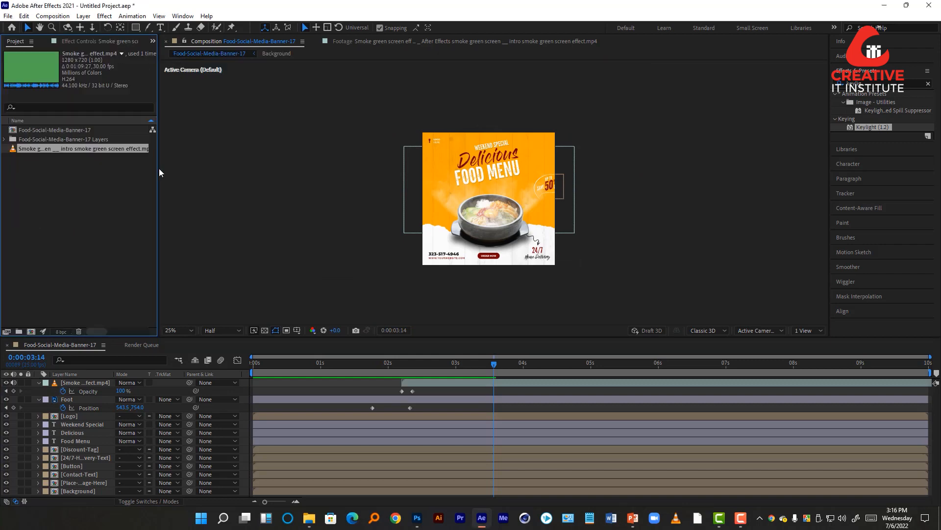
double_click(51, 209)
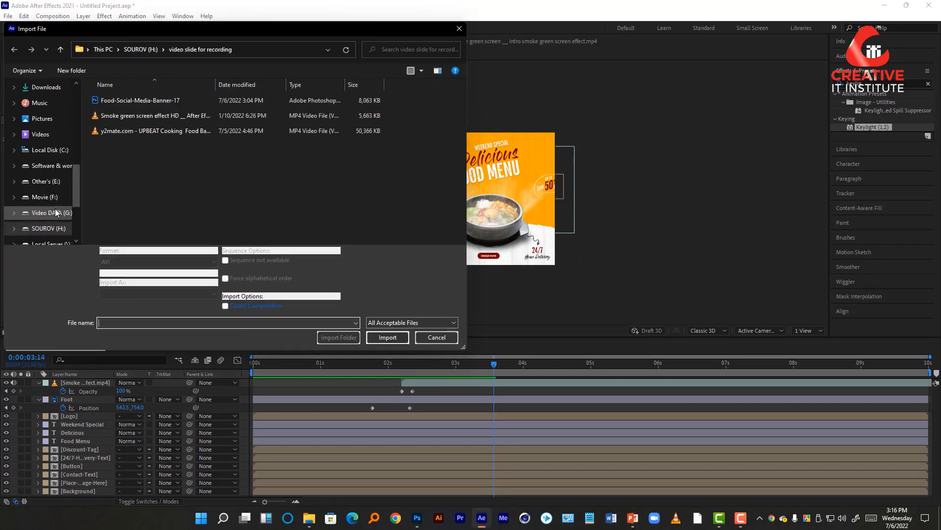
click(116, 132)
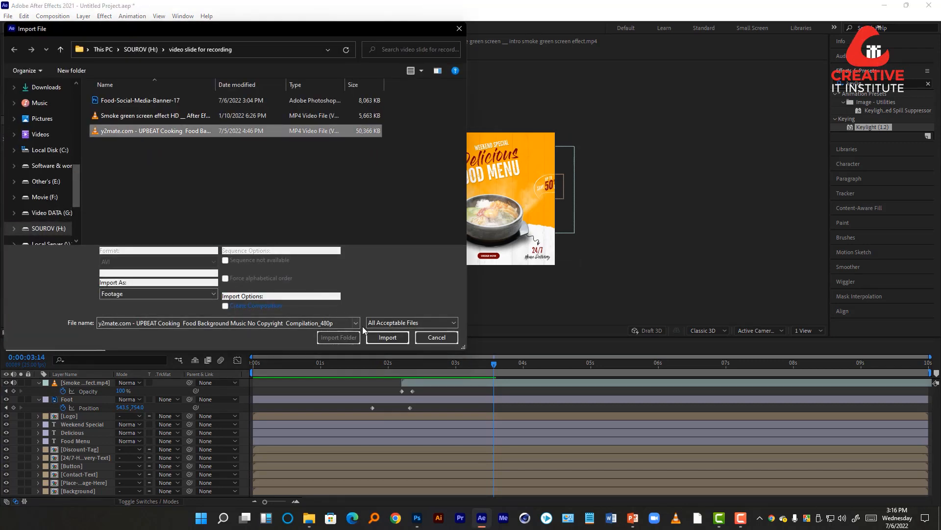
click(372, 338)
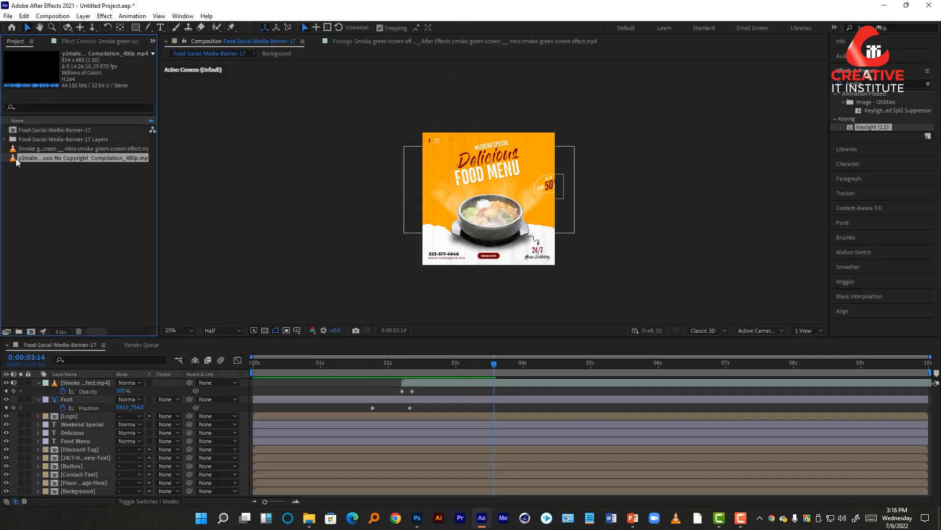
Open the imported background music footage and play it from the beginning
double_click(30, 157)
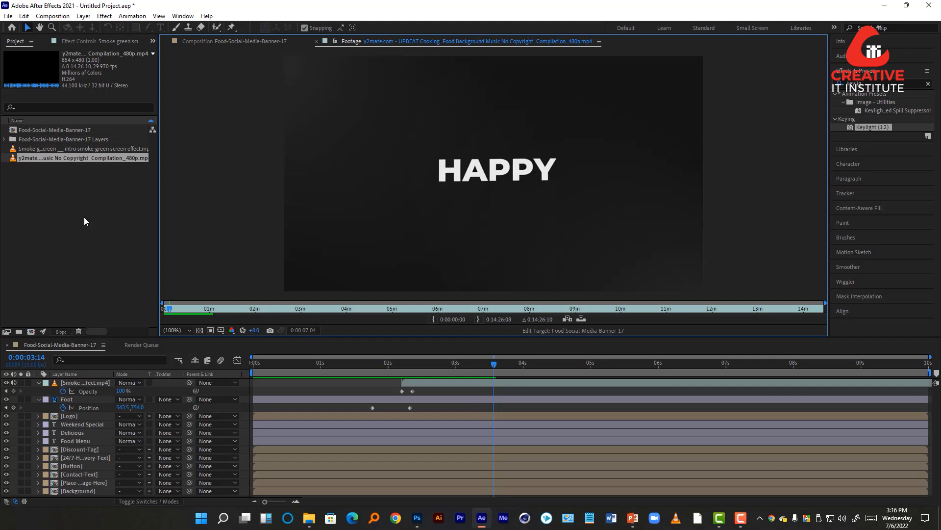
click(741, 517)
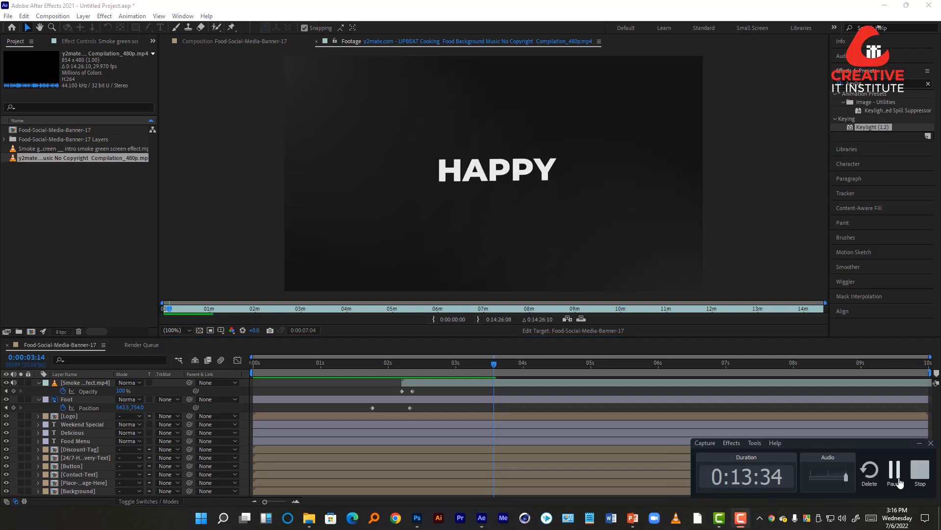
click(900, 483)
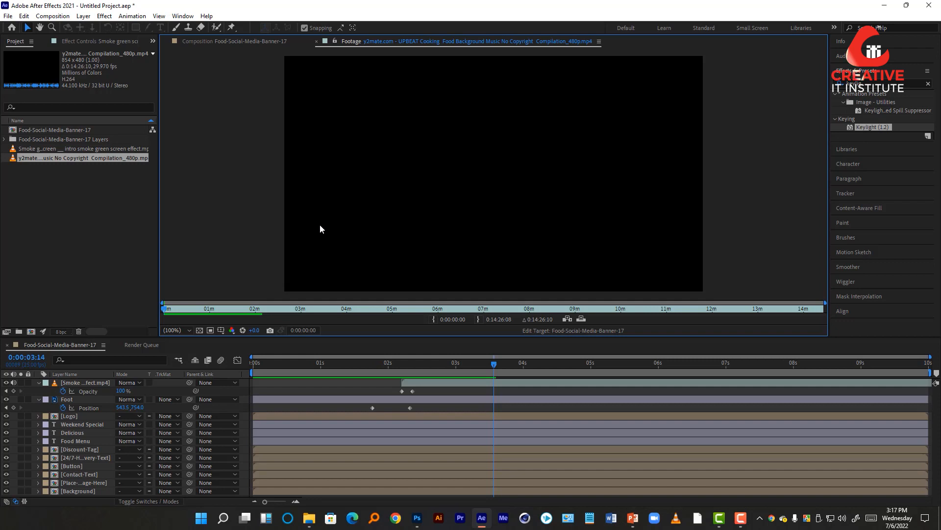
key(space)
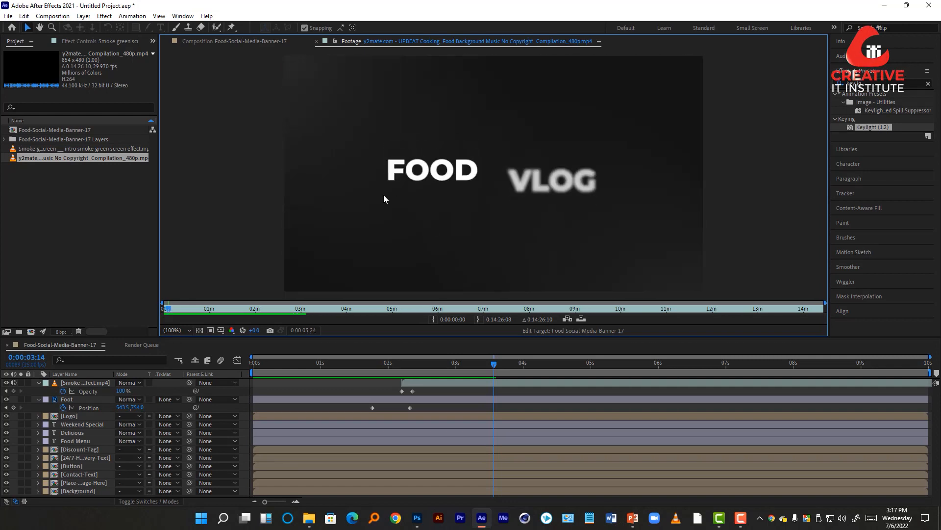
Collapse the Smoke and Foot layer properties and add the background music footage as the composition's top layer
click(38, 384)
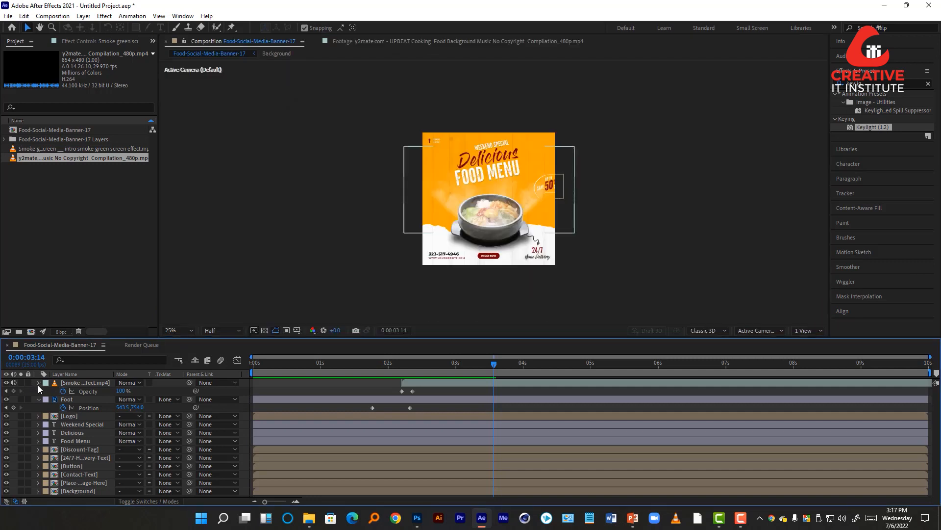
click(38, 383)
click(39, 390)
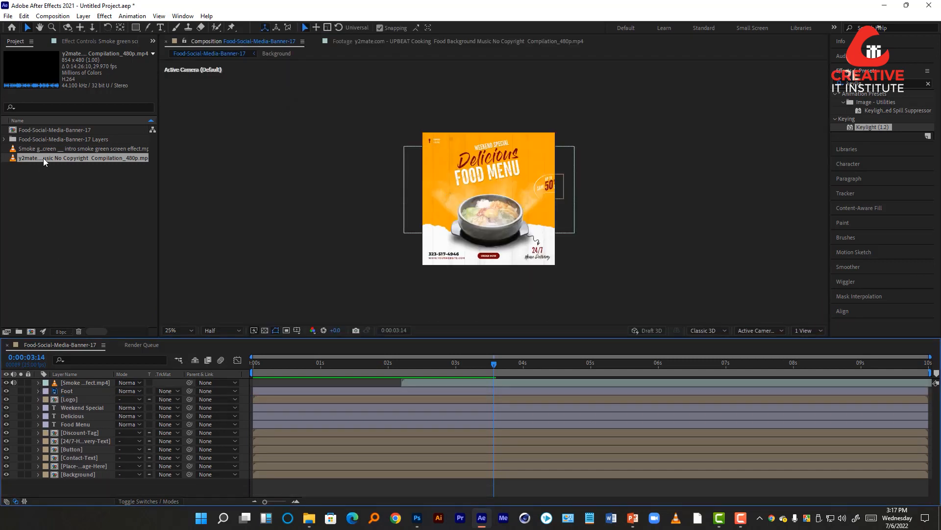
drag(43, 158, 78, 379)
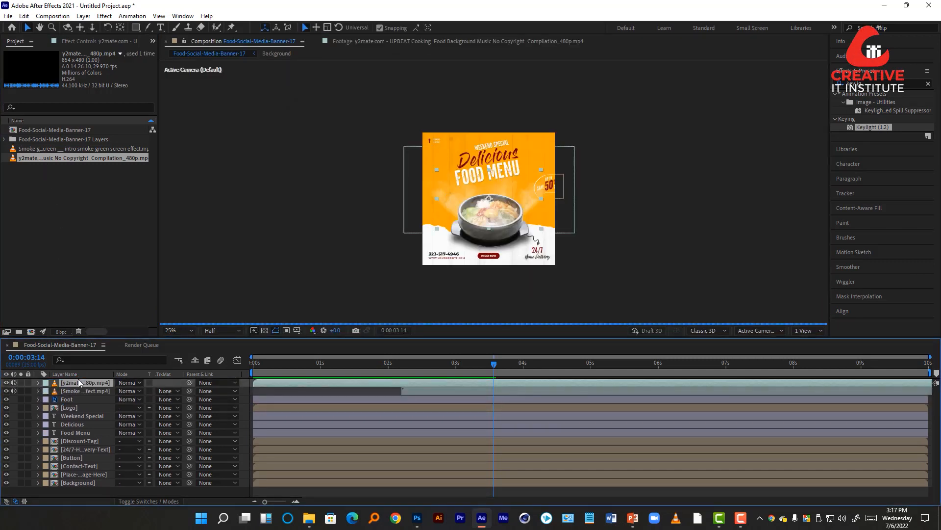
Preview the composition with the music layer, and hide that layer's picture by setting its Opacity to 0%
click(367, 367)
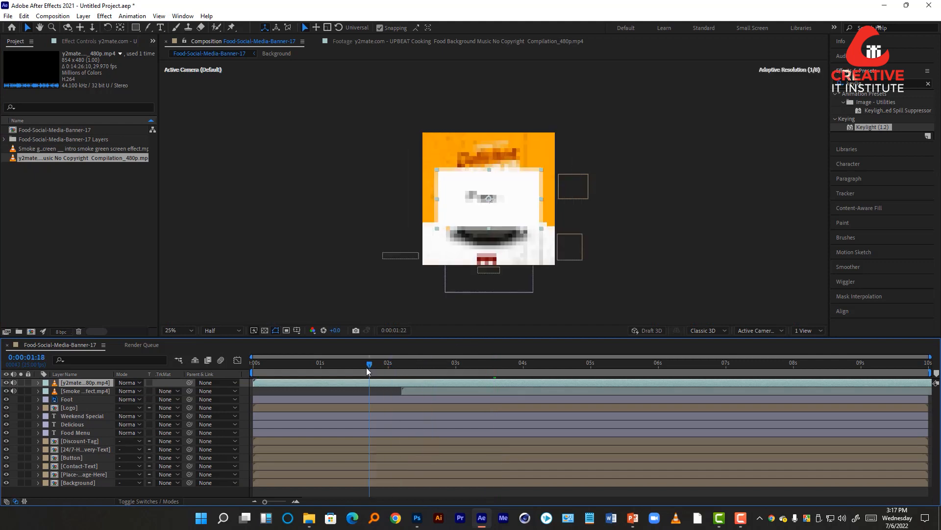
key(space)
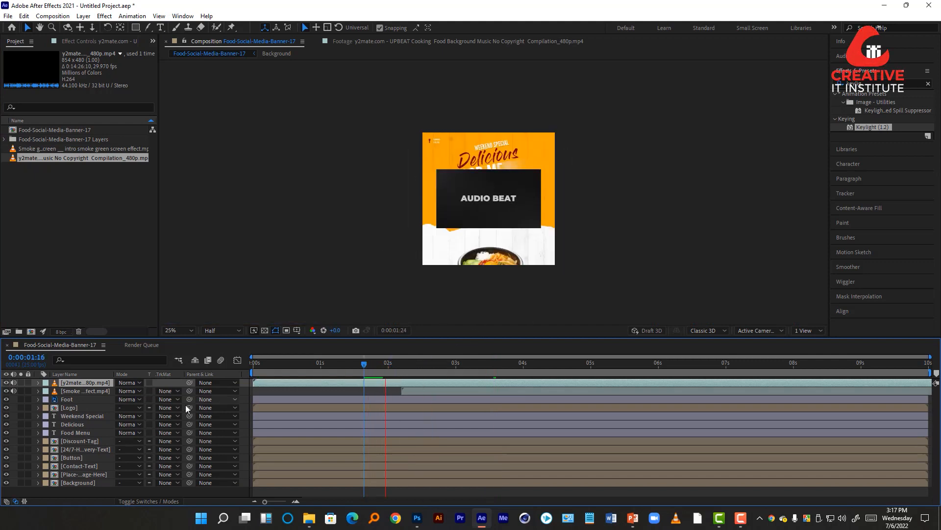
key(t)
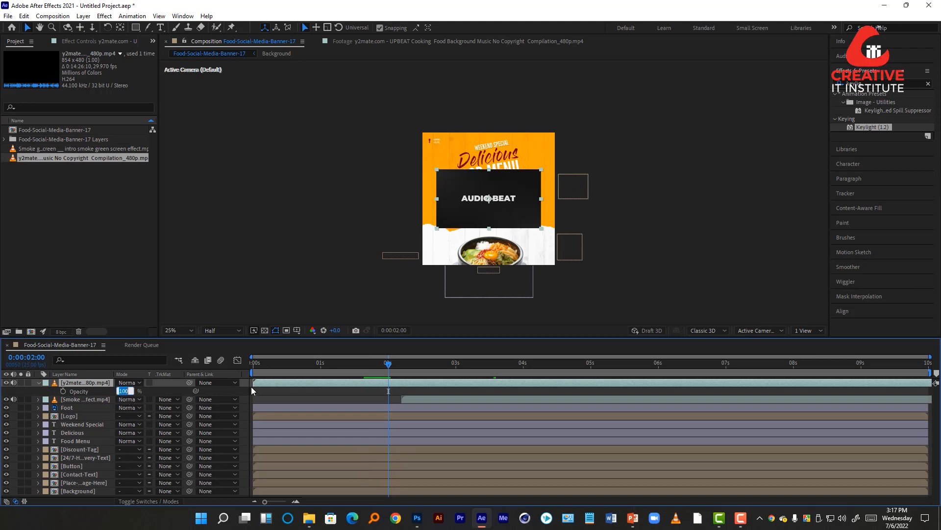
text(0)
key(Return)
Preview the banner animation with the background music from 0:00:00:00
key(space)
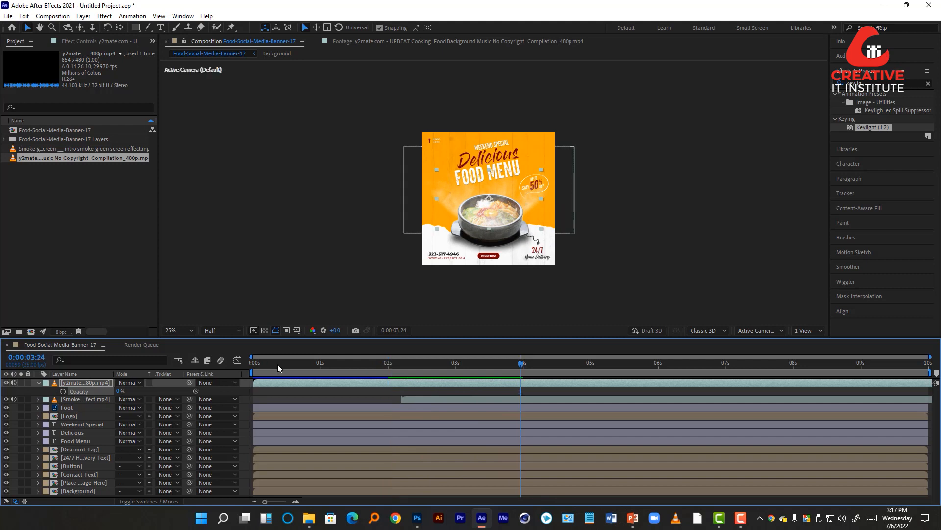
drag(277, 364, 234, 374)
key(space)
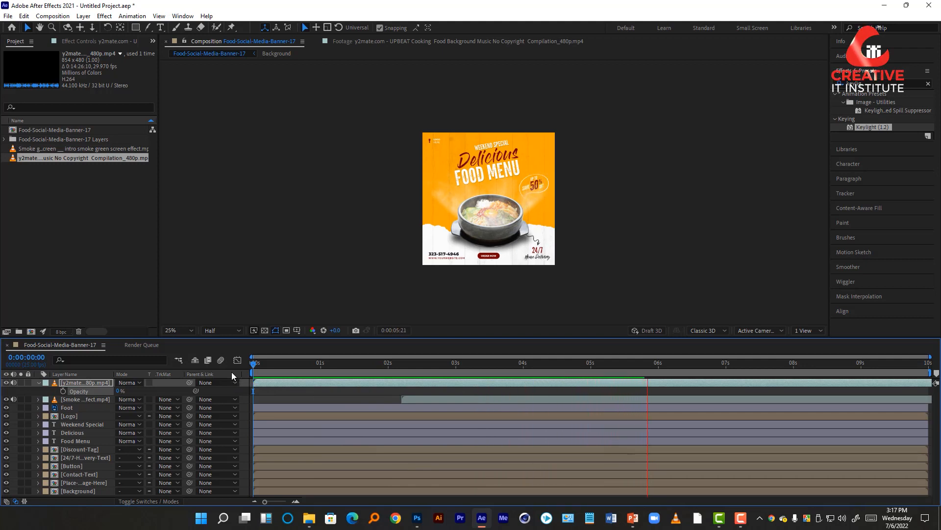
Shorten the work area to end at 0:00:08:00 and preview it from the start
drag(671, 365, 795, 371)
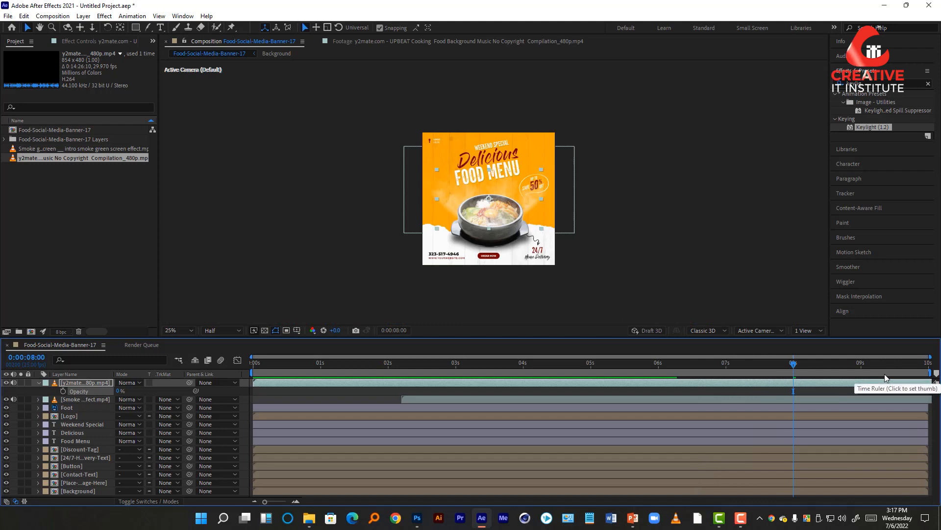
drag(930, 374, 801, 378)
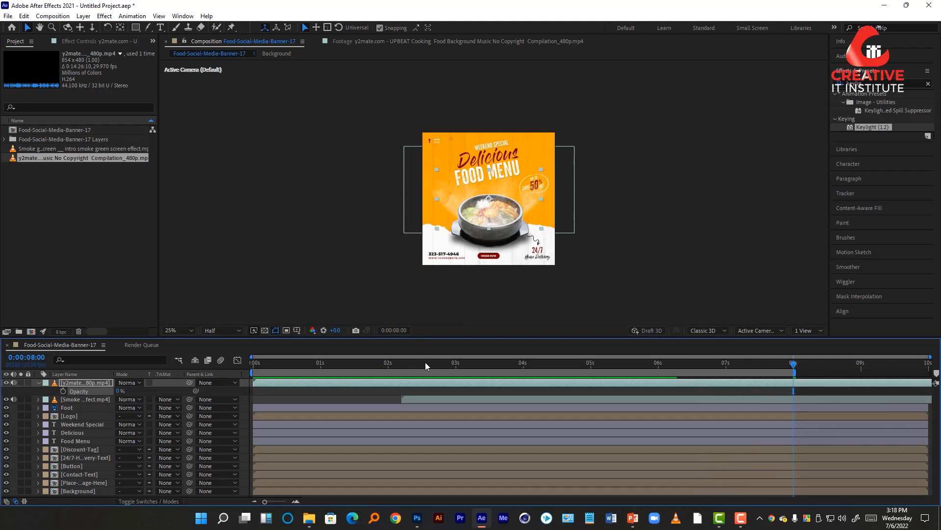
drag(425, 362, 255, 377)
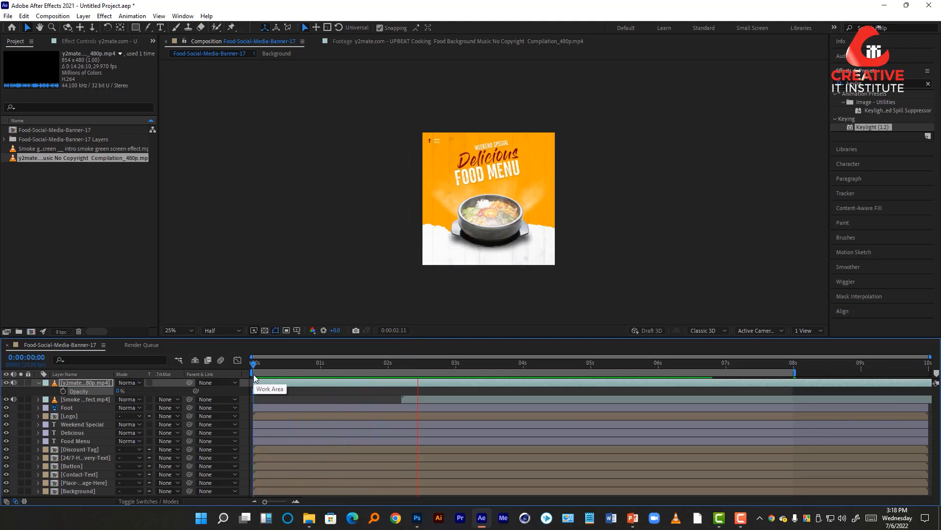
key(space)
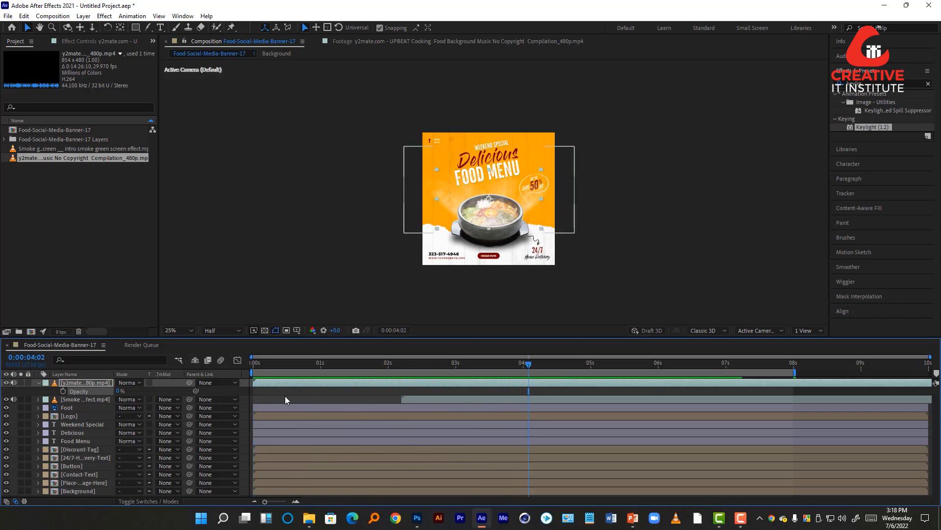
Add the Food-Social-Media-Banner-17 composition to the render queue and set its output format to QuickTime
click(53, 15)
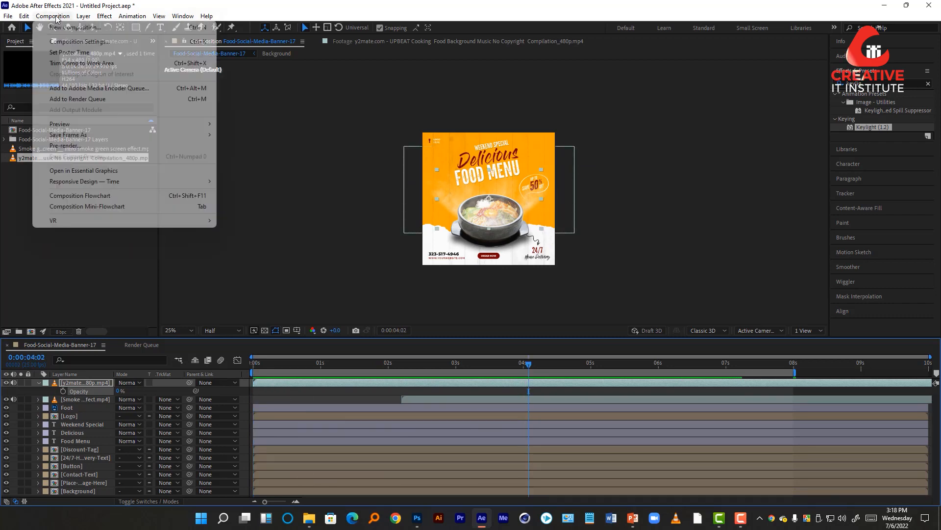
click(85, 99)
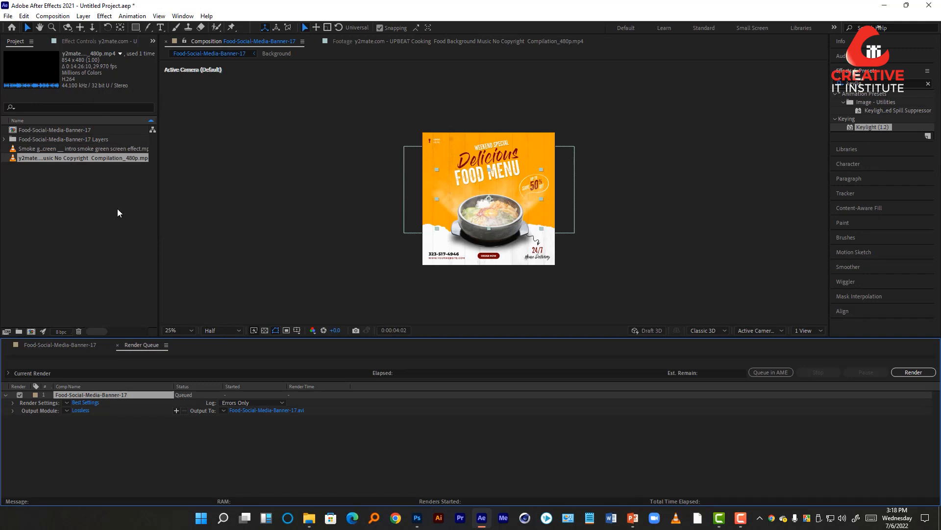
click(80, 411)
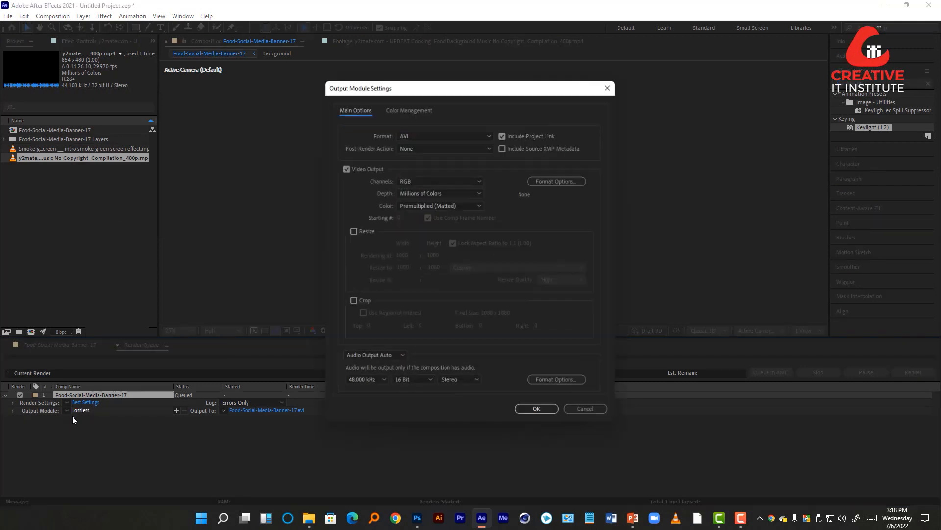
click(416, 137)
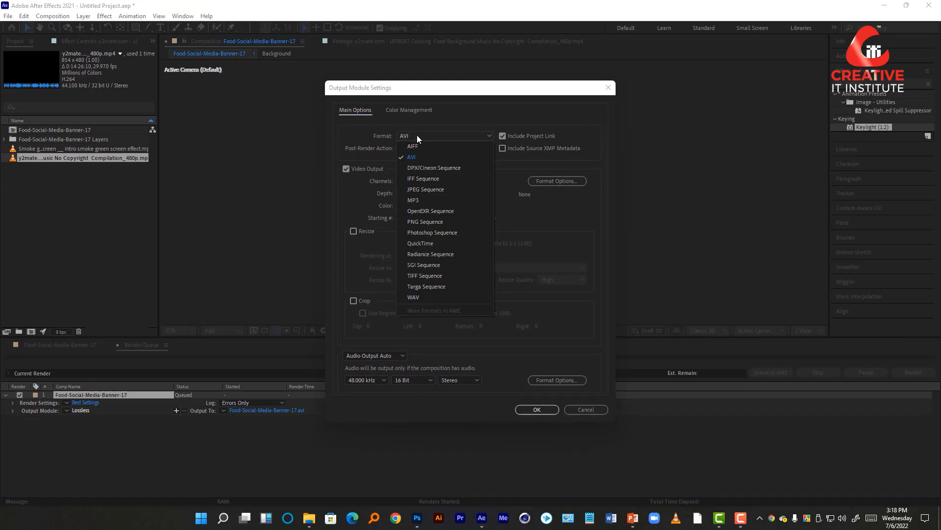
click(423, 245)
click(535, 410)
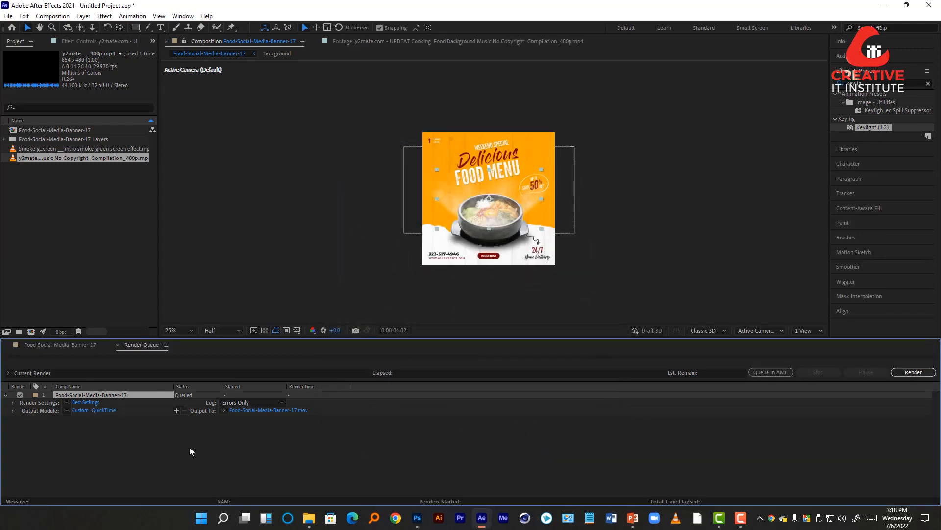
Set the output file to Food-Social-Media on the Desktop and render the queued composition
click(256, 410)
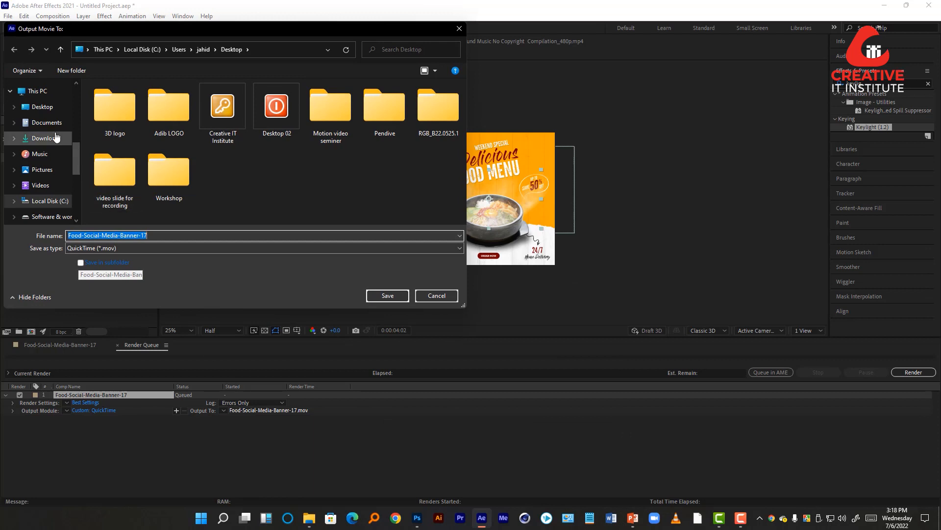
click(45, 107)
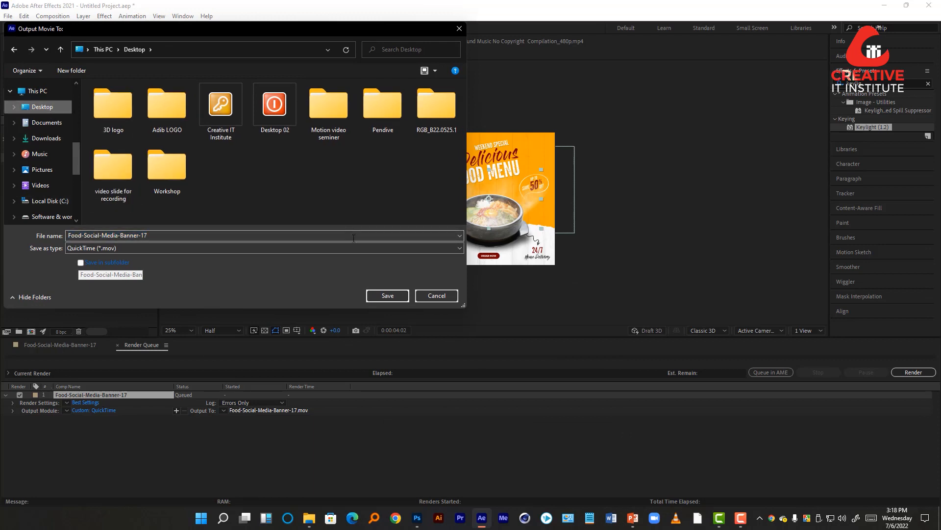
click(171, 235)
click(179, 233)
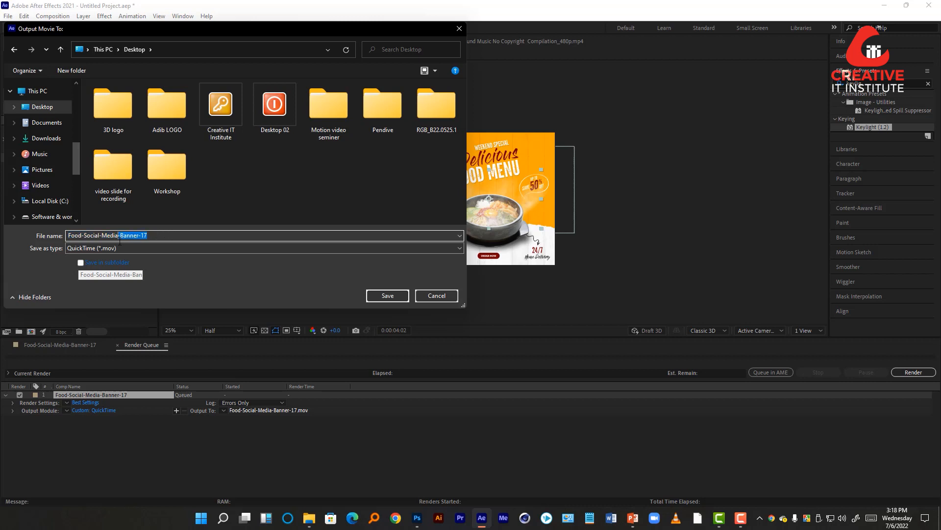
key(BackSpace)
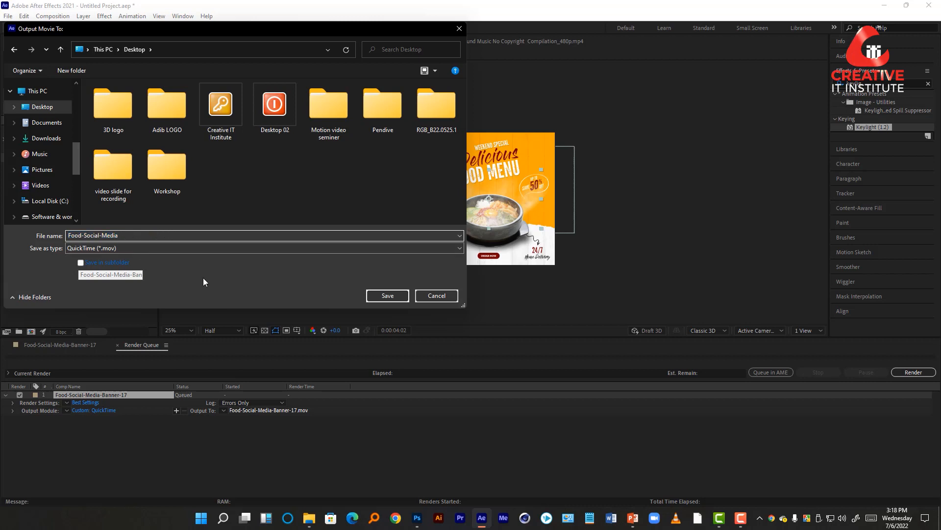
click(388, 296)
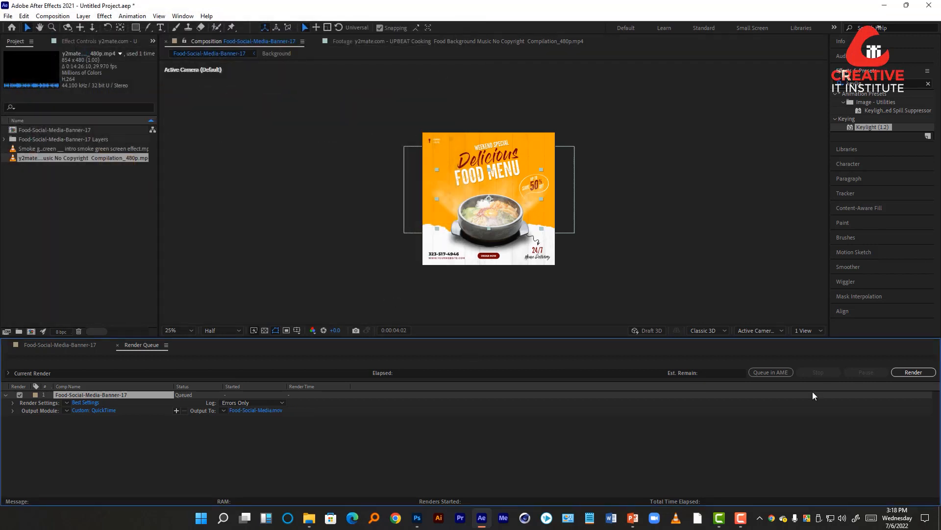
click(913, 372)
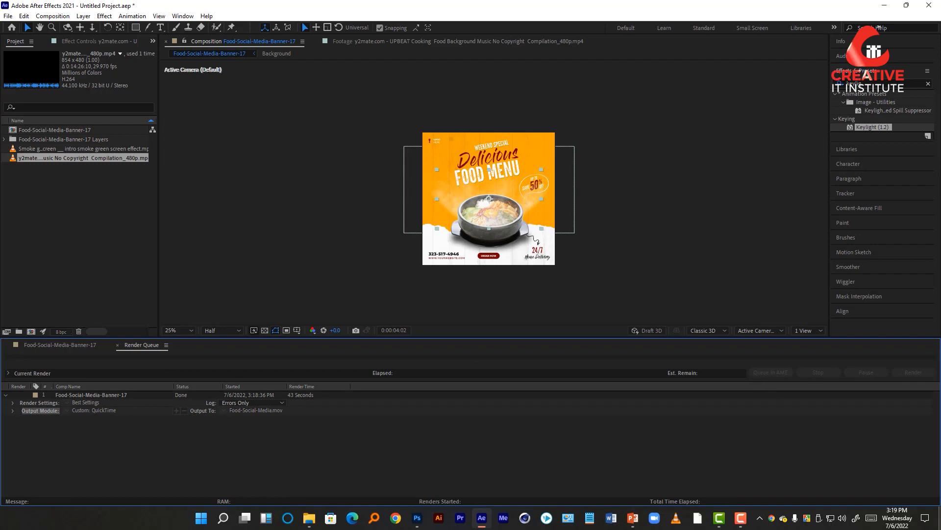
Switch to VLC media player to play the rendered Food-Social-Media video from the desktop at raised volume, and pause playback
key(super+d)
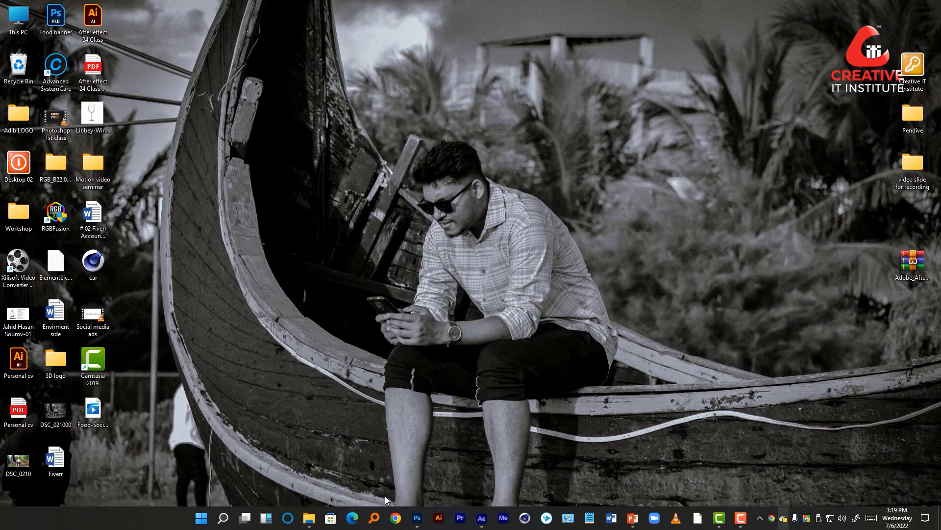
right_click(89, 403)
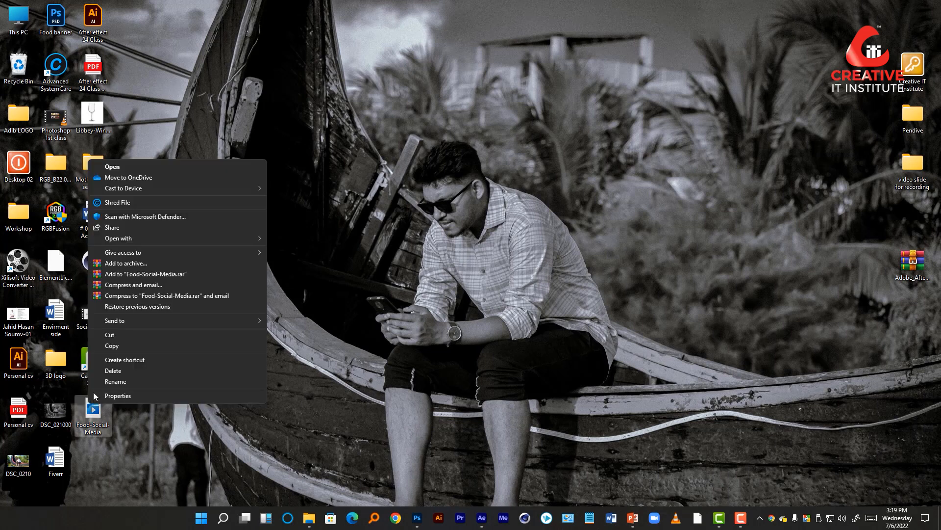
mouse_move(138, 239)
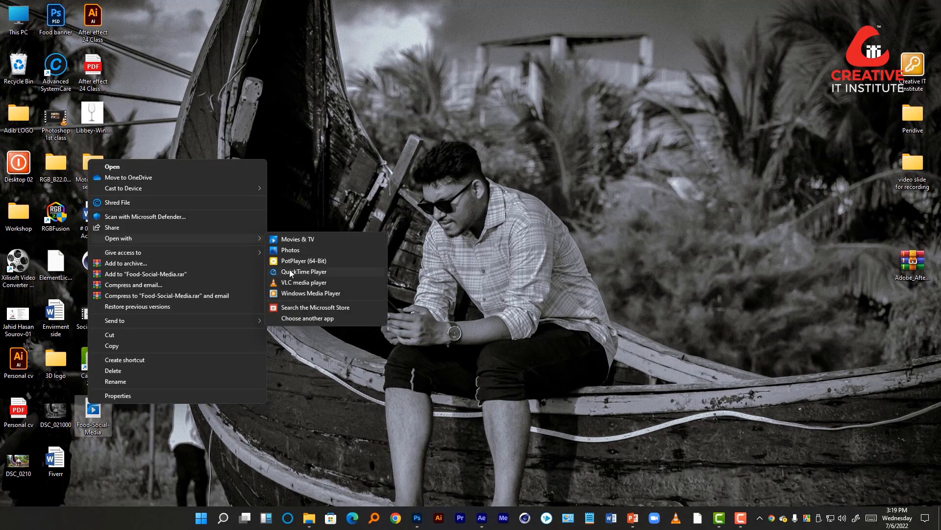
click(294, 283)
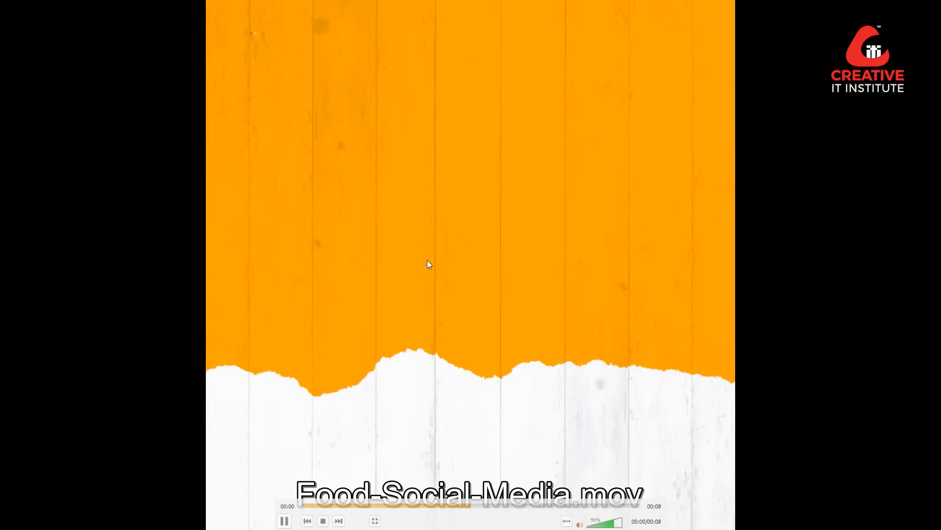
scroll(443, 289, up, 2)
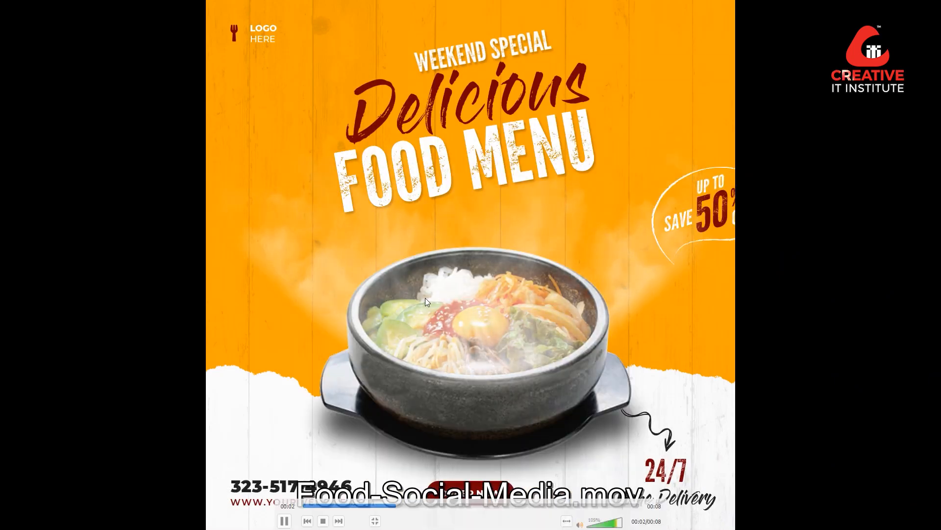
key(space)
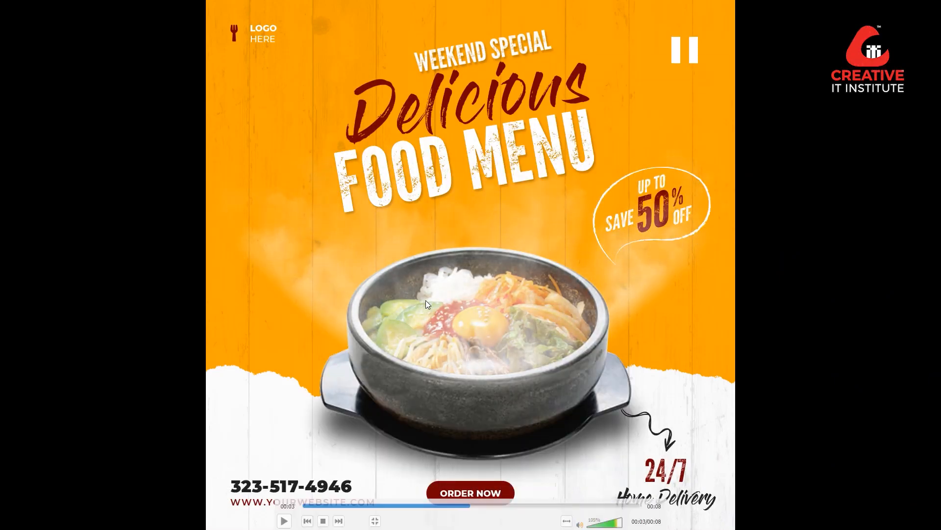